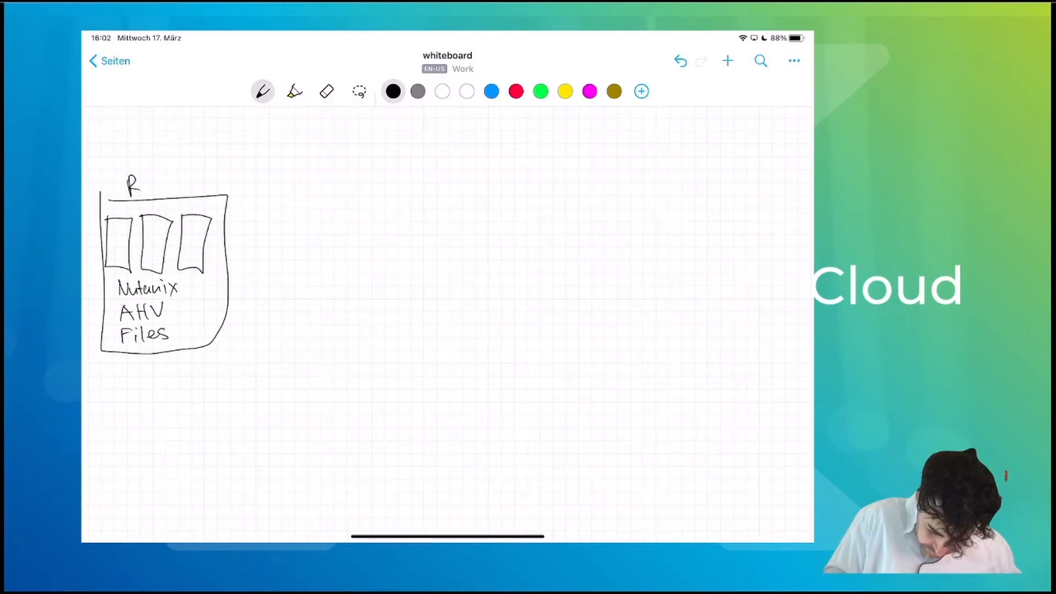
- Pen a Rodo frame around the nodes, then a right-side cloud labelled AWS VPC
{"action": "left_click_drag", "start_coordinate": [145, 182], "coordinate": [146, 183]}
{"action": "mouse_move", "coordinate": [156, 174]}
{"action": "left_mouse_down"}
{"action": "mouse_move", "coordinate": [155, 188]}
{"action": "mouse_move", "coordinate": [170, 176]}
{"action": "left_mouse_up"}
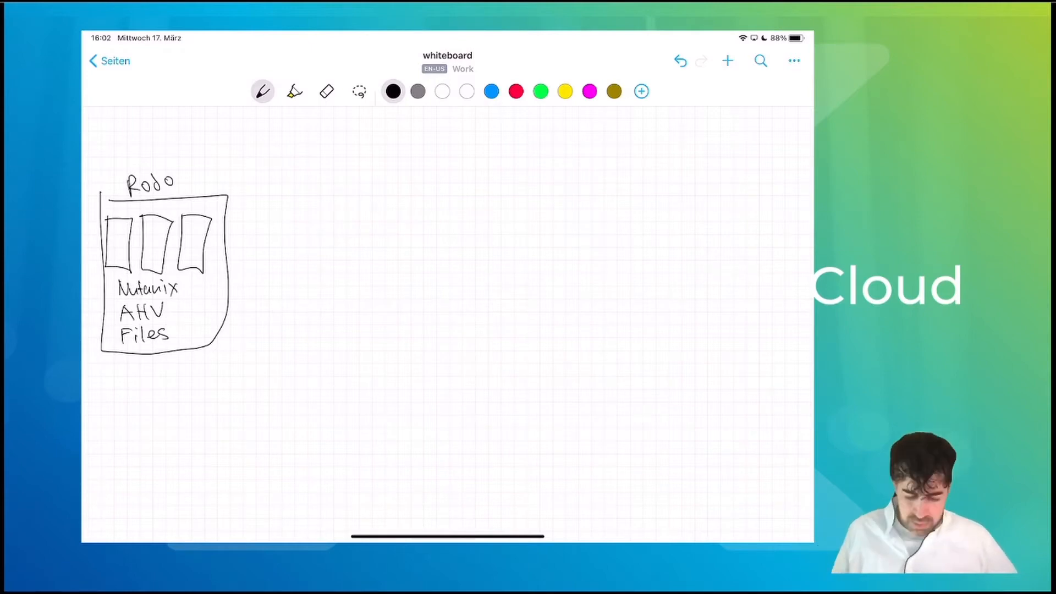
{"action": "mouse_move", "coordinate": [669, 160]}
{"action": "left_mouse_down"}
{"action": "mouse_move", "coordinate": [701, 193]}
{"action": "mouse_move", "coordinate": [732, 322]}
{"action": "mouse_move", "coordinate": [592, 378]}
{"action": "mouse_move", "coordinate": [587, 153]}
{"action": "mouse_move", "coordinate": [669, 159]}
{"action": "left_mouse_up"}
{"action": "mouse_move", "coordinate": [606, 143]}
{"action": "left_mouse_down"}
{"action": "mouse_move", "coordinate": [612, 125]}
{"action": "mouse_move", "coordinate": [619, 142]}
{"action": "left_mouse_up"}
{"action": "mouse_move", "coordinate": [609, 137]}
{"action": "left_mouse_down"}
{"action": "mouse_move", "coordinate": [638, 125]}
{"action": "mouse_move", "coordinate": [640, 140]}
{"action": "mouse_move", "coordinate": [680, 124]}
{"action": "left_mouse_up"}
{"action": "mouse_move", "coordinate": [686, 124]}
{"action": "left_mouse_down"}
{"action": "mouse_move", "coordinate": [685, 143]}
{"action": "mouse_move", "coordinate": [687, 135]}
{"action": "mouse_move", "coordinate": [714, 142]}
{"action": "left_mouse_up"}
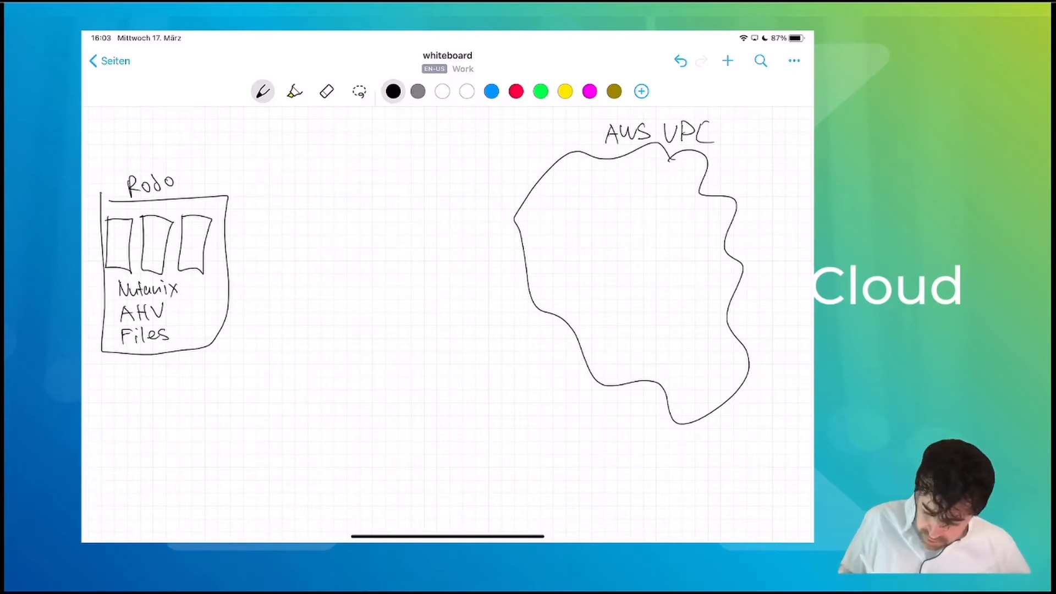
- Draw two parallel lines from the Rodo box to the cloud and write VPN above them
{"action": "left_click_drag", "start_coordinate": [220, 225], "coordinate": [525, 192]}
{"action": "left_click_drag", "start_coordinate": [220, 256], "coordinate": [529, 220]}
{"action": "left_click_drag", "start_coordinate": [284, 201], "coordinate": [303, 204]}
{"action": "left_click_drag", "start_coordinate": [306, 210], "coordinate": [316, 194]}
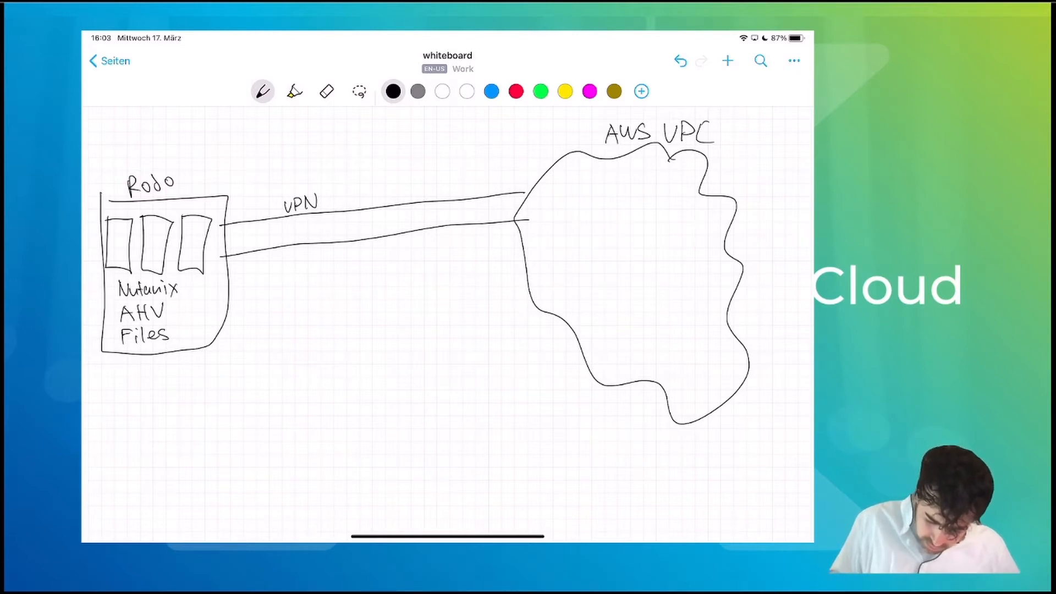
- Draw a down arrow beneath the third Nutanix slot and handwrite Snapshot beside it
{"action": "left_click_drag", "start_coordinate": [197, 271], "coordinate": [199, 311]}
{"action": "mouse_move", "coordinate": [204, 302]}
{"action": "left_mouse_down"}
{"action": "mouse_move", "coordinate": [180, 334]}
{"action": "mouse_move", "coordinate": [222, 307]}
{"action": "left_mouse_up"}
{"action": "left_click_drag", "start_coordinate": [223, 294], "coordinate": [225, 309]}
{"action": "mouse_move", "coordinate": [218, 303]}
{"action": "left_mouse_down"}
{"action": "mouse_move", "coordinate": [227, 300]}
{"action": "mouse_move", "coordinate": [205, 308]}
{"action": "left_mouse_up"}
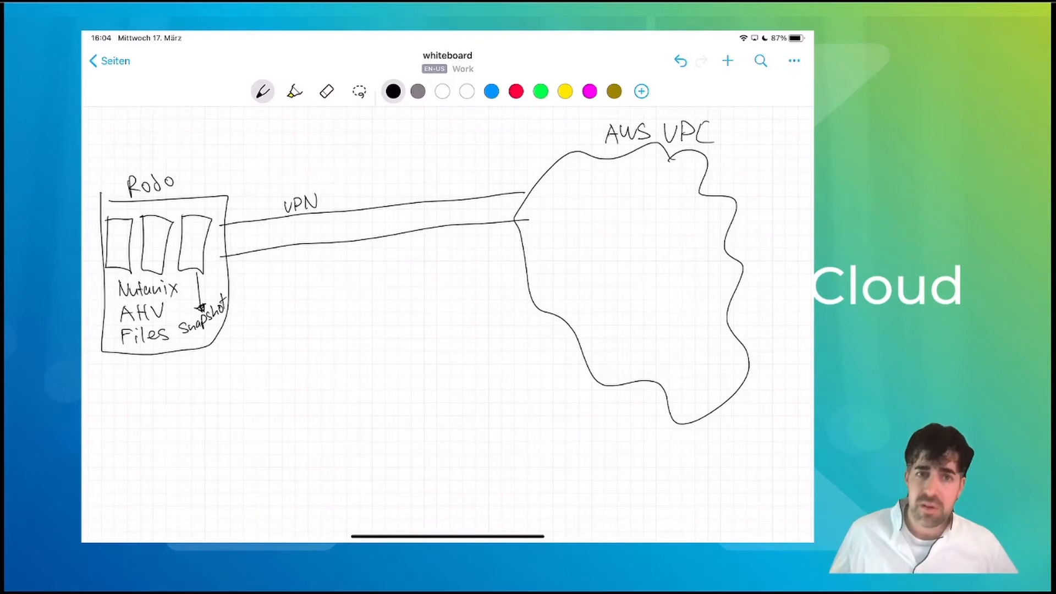
- Draw a small EC2 box inside the cloud labelled Cloud Connect
{"action": "mouse_move", "coordinate": [572, 173]}
{"action": "left_mouse_down"}
{"action": "mouse_move", "coordinate": [592, 203]}
{"action": "mouse_move", "coordinate": [579, 168]}
{"action": "left_mouse_up"}
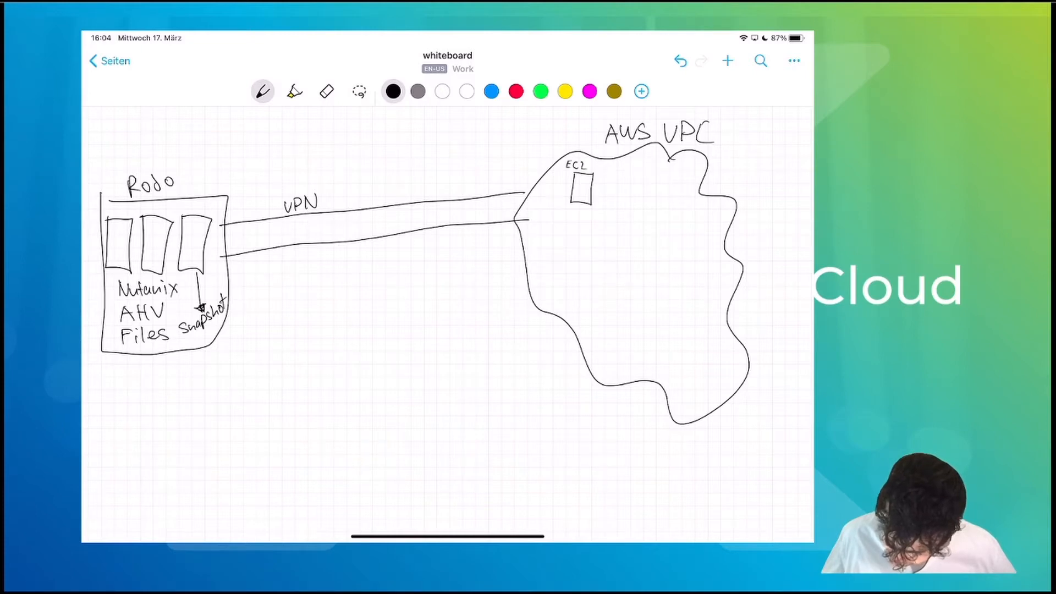
{"action": "left_click_drag", "start_coordinate": [564, 209], "coordinate": [611, 210]}
{"action": "left_click_drag", "start_coordinate": [611, 214], "coordinate": [632, 215]}
{"action": "left_click_drag", "start_coordinate": [627, 210], "coordinate": [635, 209]}
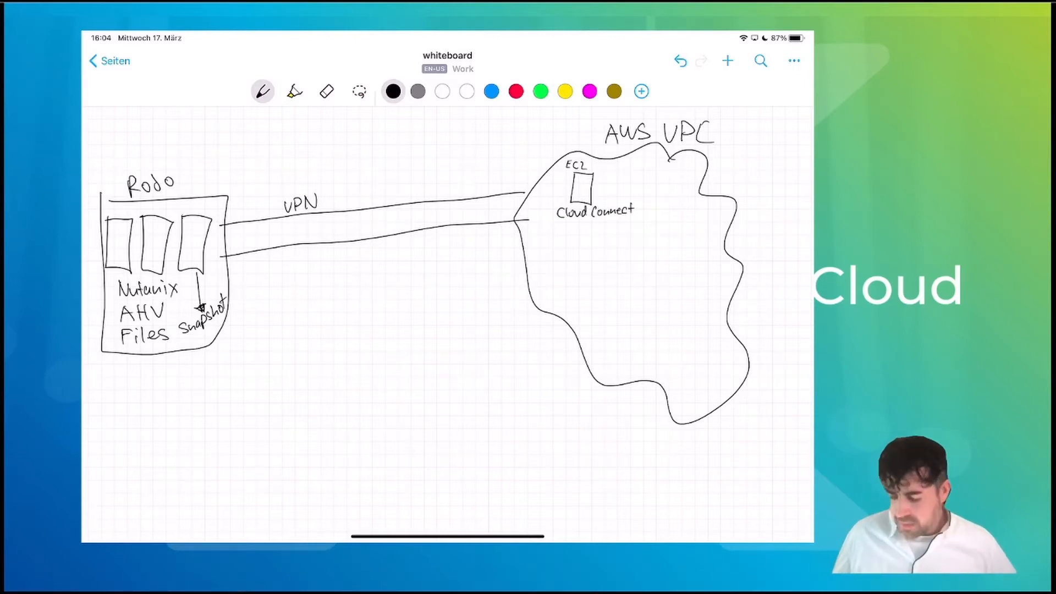
- Write S3 Bucket to the right of the EC2 box and link the two
{"action": "mouse_move", "coordinate": [644, 173]}
{"action": "left_mouse_down"}
{"action": "mouse_move", "coordinate": [637, 184]}
{"action": "mouse_move", "coordinate": [668, 183]}
{"action": "left_mouse_up"}
{"action": "left_click_drag", "start_coordinate": [667, 172], "coordinate": [681, 182]}
{"action": "left_click_drag", "start_coordinate": [686, 176], "coordinate": [687, 182]}
{"action": "left_click_drag", "start_coordinate": [690, 171], "coordinate": [697, 184]}
{"action": "left_click_drag", "start_coordinate": [694, 176], "coordinate": [702, 174]}
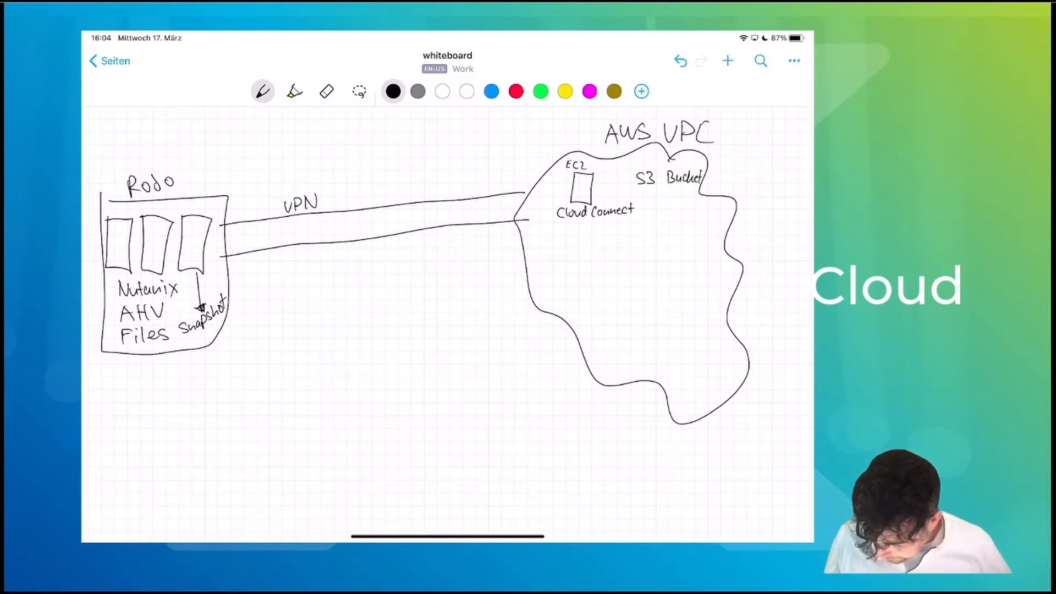
{"action": "mouse_move", "coordinate": [593, 183]}
{"action": "left_mouse_down"}
{"action": "mouse_move", "coordinate": [635, 179]}
{"action": "mouse_move", "coordinate": [669, 219]}
{"action": "mouse_move", "coordinate": [687, 216]}
{"action": "mouse_move", "coordinate": [690, 192]}
{"action": "mouse_move", "coordinate": [693, 218]}
{"action": "left_mouse_up"}
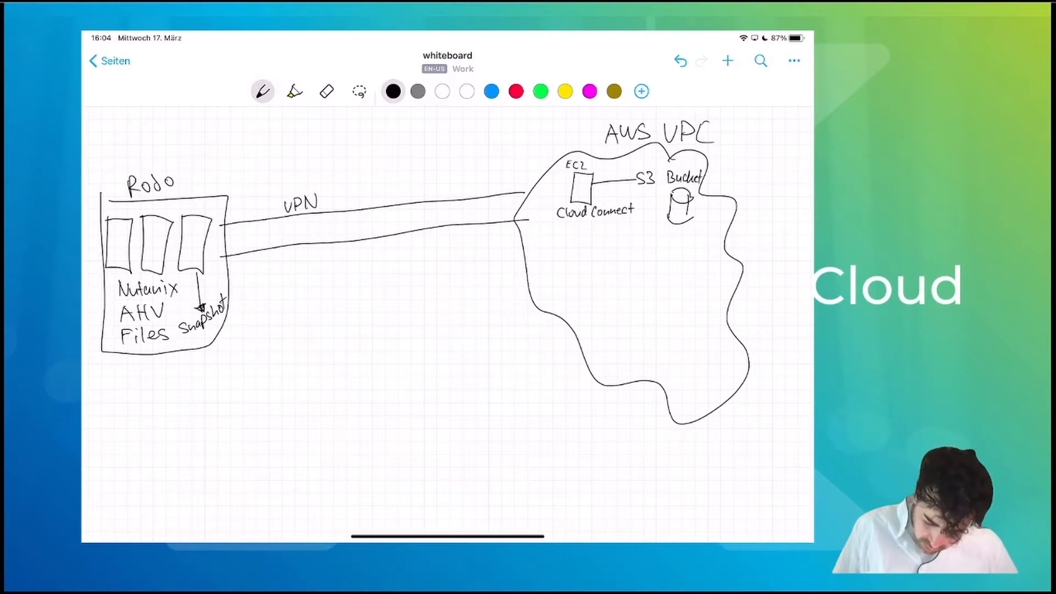
- Draw a third VPN line from Rodo with an arrowhead at EC2, and begin the Snapshots label
{"action": "mouse_move", "coordinate": [217, 300]}
{"action": "left_mouse_down"}
{"action": "mouse_move", "coordinate": [216, 249]}
{"action": "mouse_move", "coordinate": [569, 194]}
{"action": "left_mouse_up"}
{"action": "left_click_drag", "start_coordinate": [562, 189], "coordinate": [563, 200]}
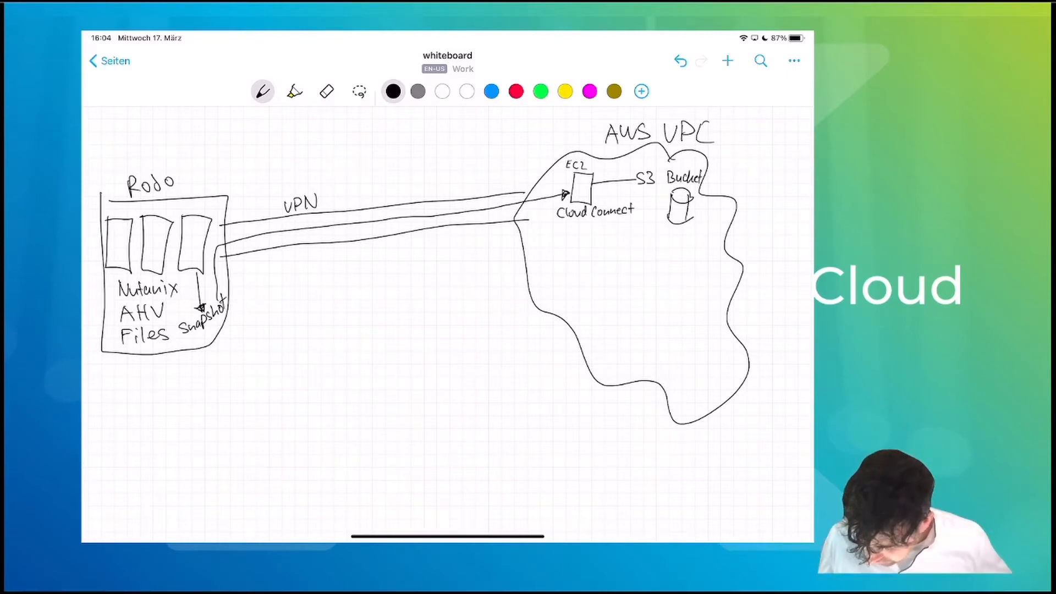
{"action": "mouse_move", "coordinate": [697, 204]}
{"action": "left_mouse_down"}
{"action": "mouse_move", "coordinate": [691, 213]}
{"action": "mouse_move", "coordinate": [739, 205]}
{"action": "mouse_move", "coordinate": [735, 213]}
{"action": "left_mouse_up"}
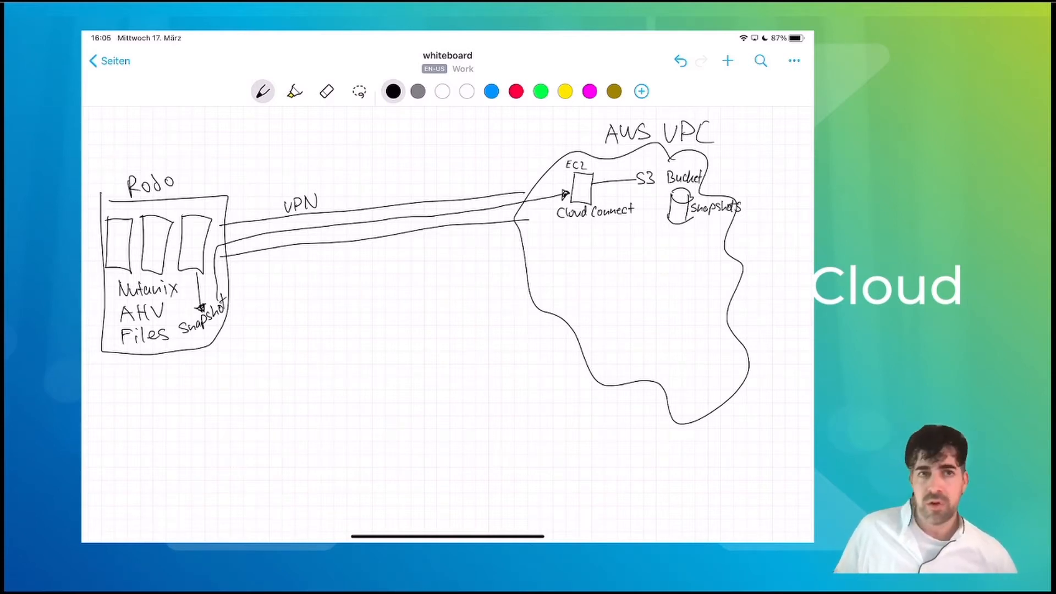
- Switch from the pen to the eraser tool
{"action": "left_click", "coordinate": [326, 91]}
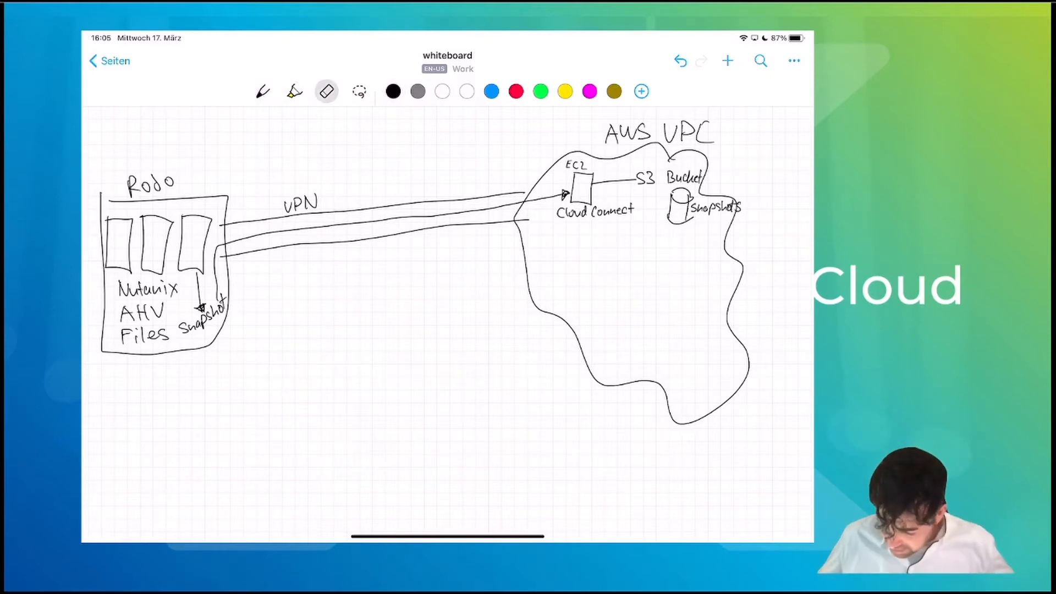
- In black, sketch three Nutanix node boxes in the cloud, frame them, and add a two-way arrow to Cloud Connect
{"action": "left_click", "coordinate": [263, 91]}
{"action": "mouse_move", "coordinate": [593, 288]}
{"action": "left_mouse_down"}
{"action": "mouse_move", "coordinate": [593, 325]}
{"action": "mouse_move", "coordinate": [614, 292]}
{"action": "mouse_move", "coordinate": [621, 333]}
{"action": "mouse_move", "coordinate": [642, 291]}
{"action": "mouse_move", "coordinate": [673, 290]}
{"action": "left_mouse_up"}
{"action": "mouse_move", "coordinate": [607, 353]}
{"action": "left_mouse_down"}
{"action": "mouse_move", "coordinate": [615, 342]}
{"action": "mouse_move", "coordinate": [627, 352]}
{"action": "left_mouse_up"}
{"action": "left_click_drag", "start_coordinate": [622, 344], "coordinate": [657, 353]}
{"action": "left_click_drag", "start_coordinate": [658, 342], "coordinate": [651, 353]}
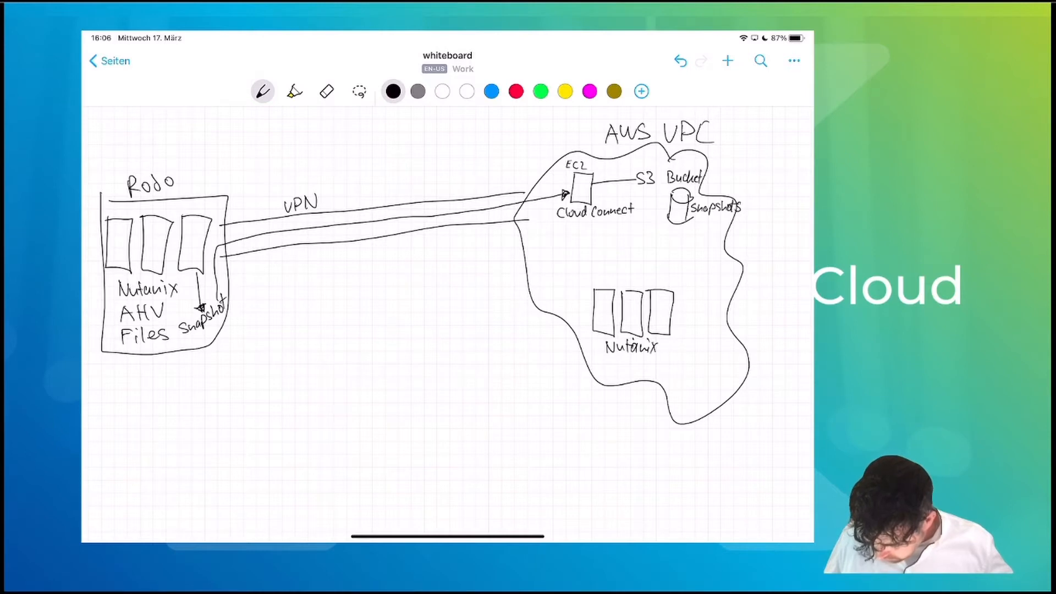
{"action": "mouse_move", "coordinate": [584, 279]}
{"action": "left_mouse_down"}
{"action": "mouse_move", "coordinate": [610, 364]}
{"action": "mouse_move", "coordinate": [687, 356]}
{"action": "mouse_move", "coordinate": [686, 286]}
{"action": "mouse_move", "coordinate": [617, 279]}
{"action": "mouse_move", "coordinate": [685, 281]}
{"action": "left_mouse_up"}
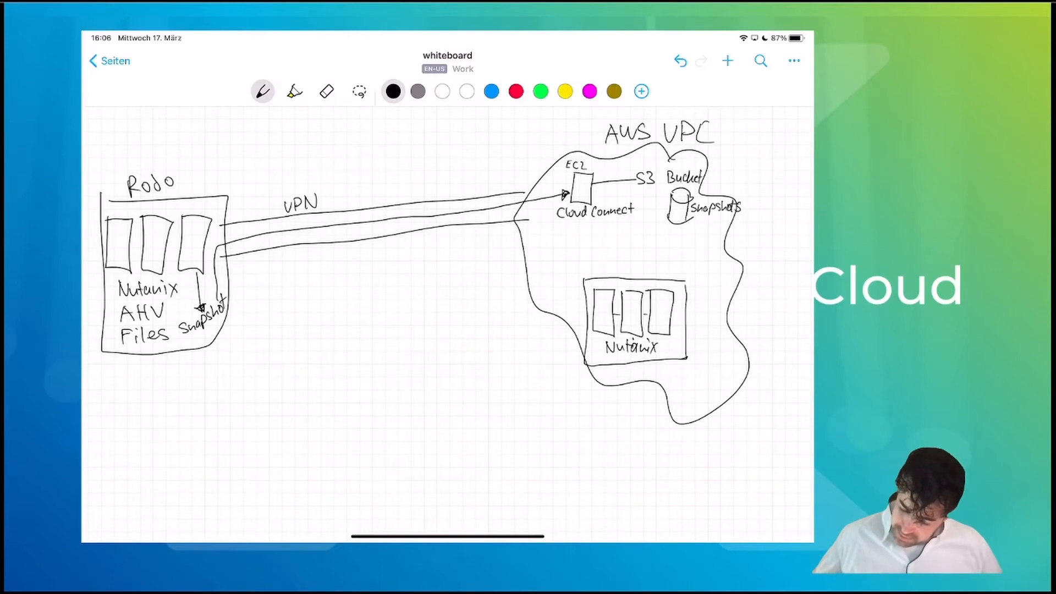
{"action": "mouse_move", "coordinate": [588, 219]}
{"action": "left_mouse_down"}
{"action": "mouse_move", "coordinate": [604, 275]}
{"action": "mouse_move", "coordinate": [589, 219]}
{"action": "mouse_move", "coordinate": [594, 226]}
{"action": "left_mouse_up"}
{"action": "left_click_drag", "start_coordinate": [596, 264], "coordinate": [609, 266]}
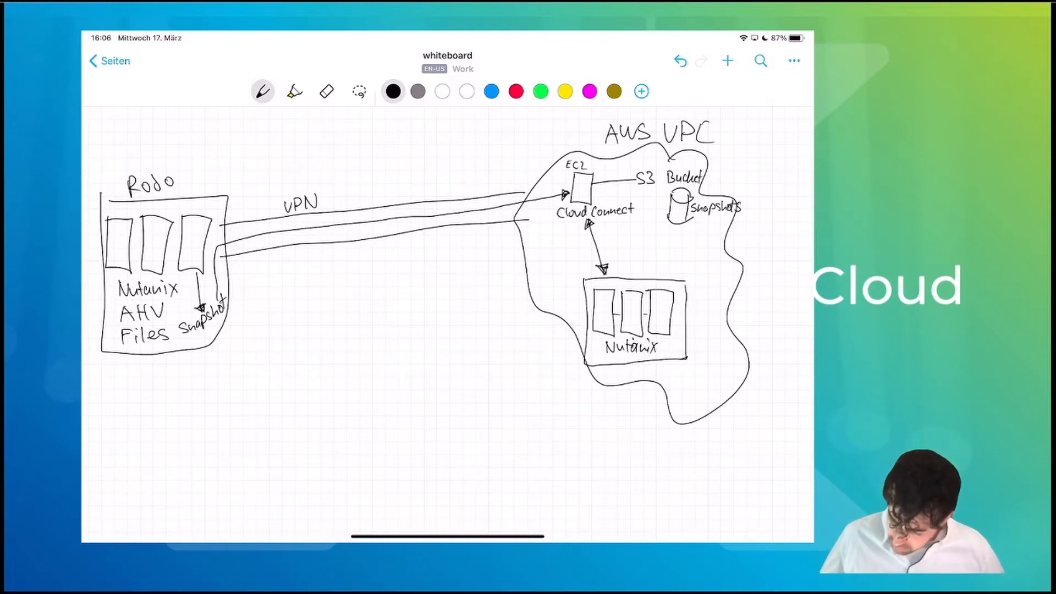
- Draw a line from the Snapshots bucket to the cloud Nutanix box, writing Snapshot above and Hibernated below
{"action": "mouse_move", "coordinate": [683, 206]}
{"action": "left_mouse_down"}
{"action": "mouse_move", "coordinate": [622, 187]}
{"action": "mouse_move", "coordinate": [594, 204]}
{"action": "mouse_move", "coordinate": [619, 271]}
{"action": "mouse_move", "coordinate": [632, 273]}
{"action": "left_mouse_up"}
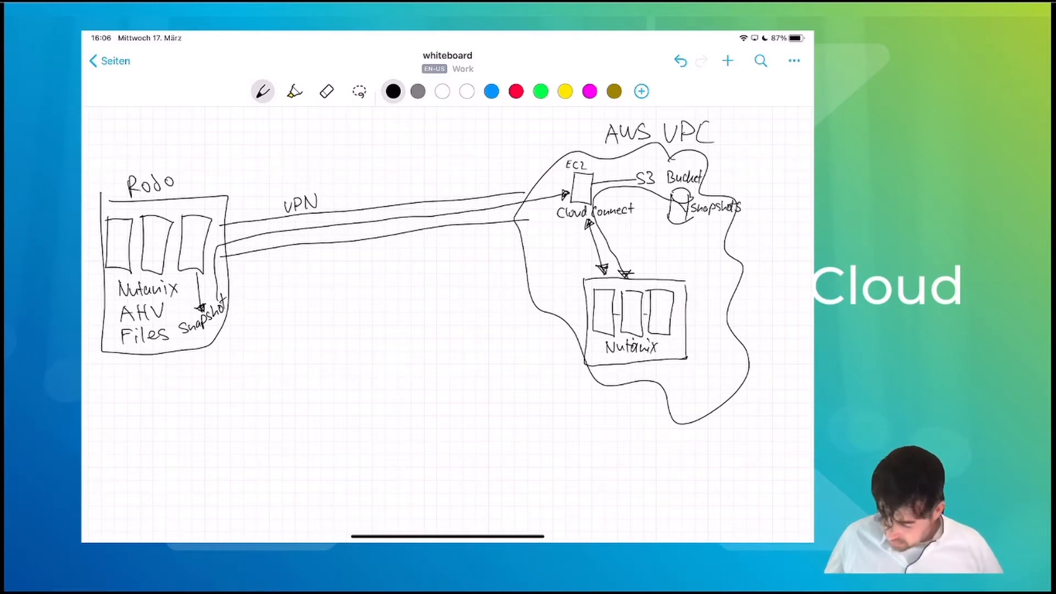
{"action": "mouse_move", "coordinate": [680, 283]}
{"action": "left_mouse_down"}
{"action": "mouse_move", "coordinate": [672, 293]}
{"action": "mouse_move", "coordinate": [723, 284]}
{"action": "left_mouse_up"}
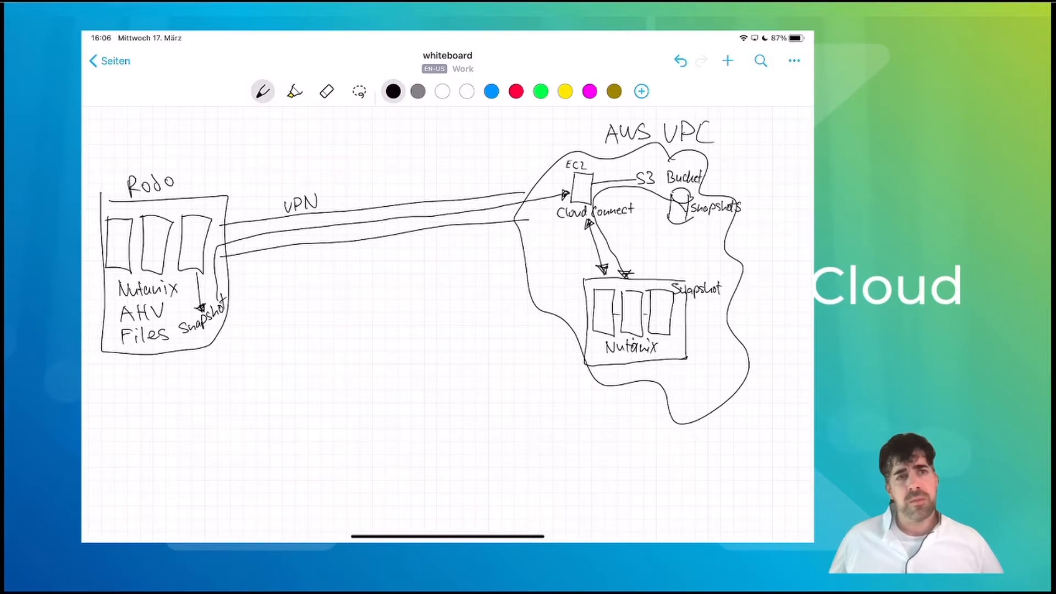
{"action": "left_click_drag", "start_coordinate": [659, 365], "coordinate": [666, 377]}
{"action": "left_click_drag", "start_coordinate": [660, 372], "coordinate": [669, 376]}
{"action": "mouse_move", "coordinate": [670, 365]}
{"action": "left_mouse_down"}
{"action": "mouse_move", "coordinate": [711, 369]}
{"action": "mouse_move", "coordinate": [714, 357]}
{"action": "left_mouse_up"}
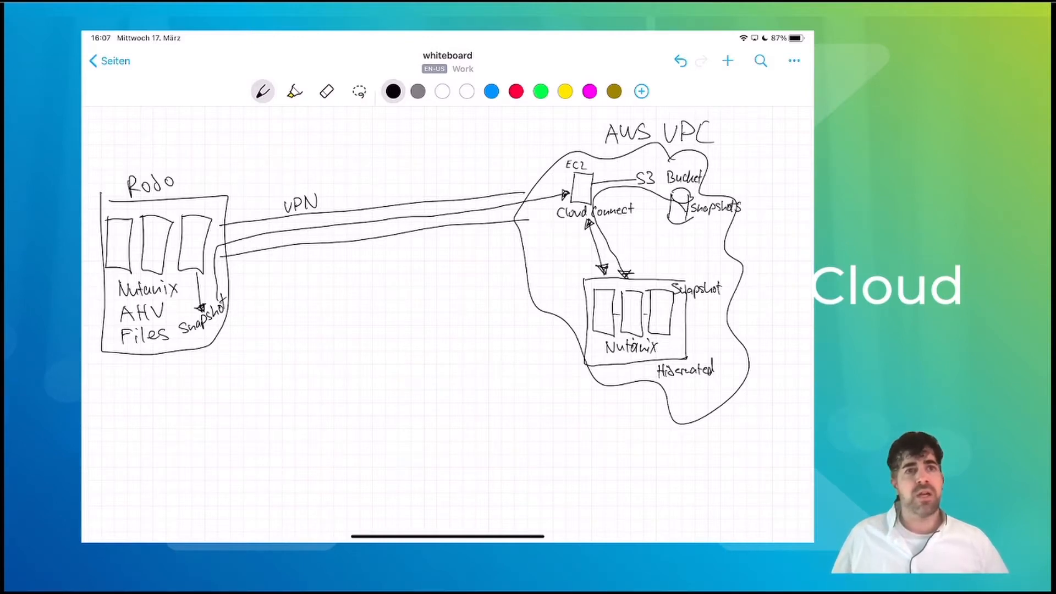
- Cross out Rodo with an X, erase the AWS VPC cloud outline, then undo to restore it
{"action": "left_click_drag", "start_coordinate": [88, 170], "coordinate": [242, 356]}
{"action": "left_click_drag", "start_coordinate": [92, 378], "coordinate": [269, 170]}
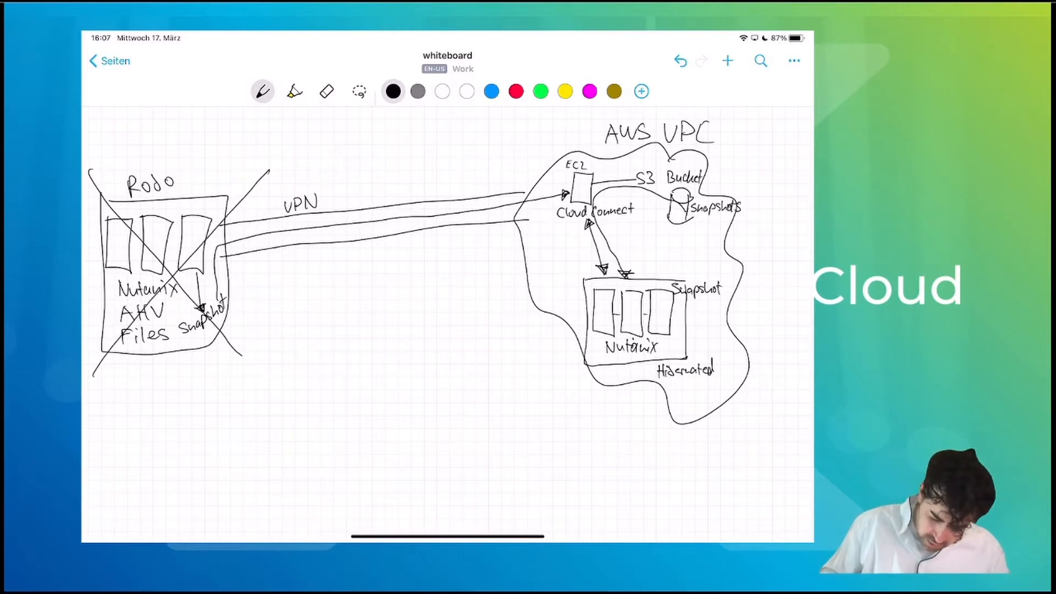
{"action": "left_click", "coordinate": [326, 91]}
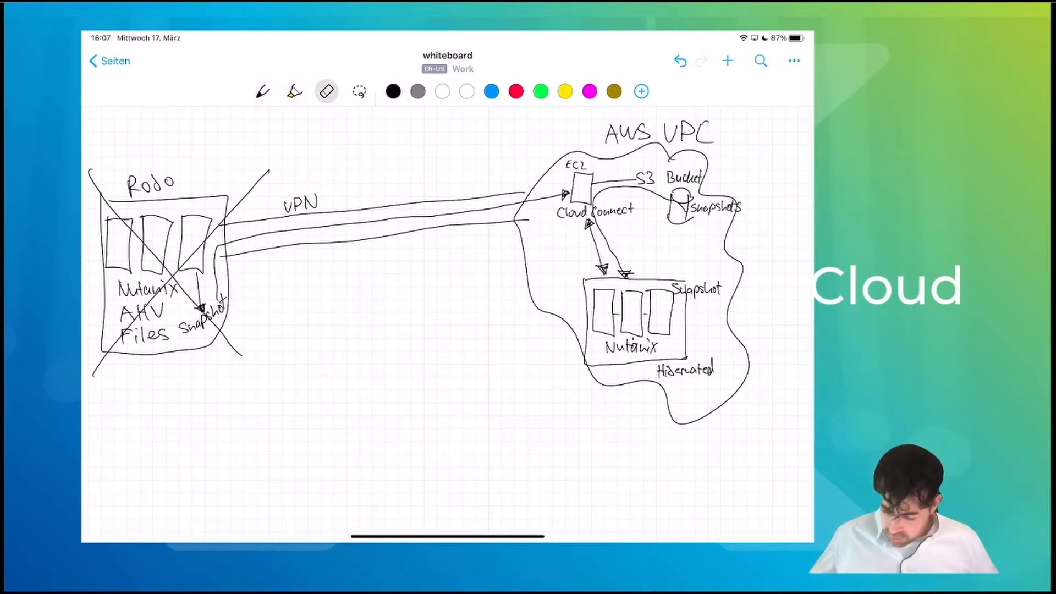
{"action": "left_click", "coordinate": [743, 264]}
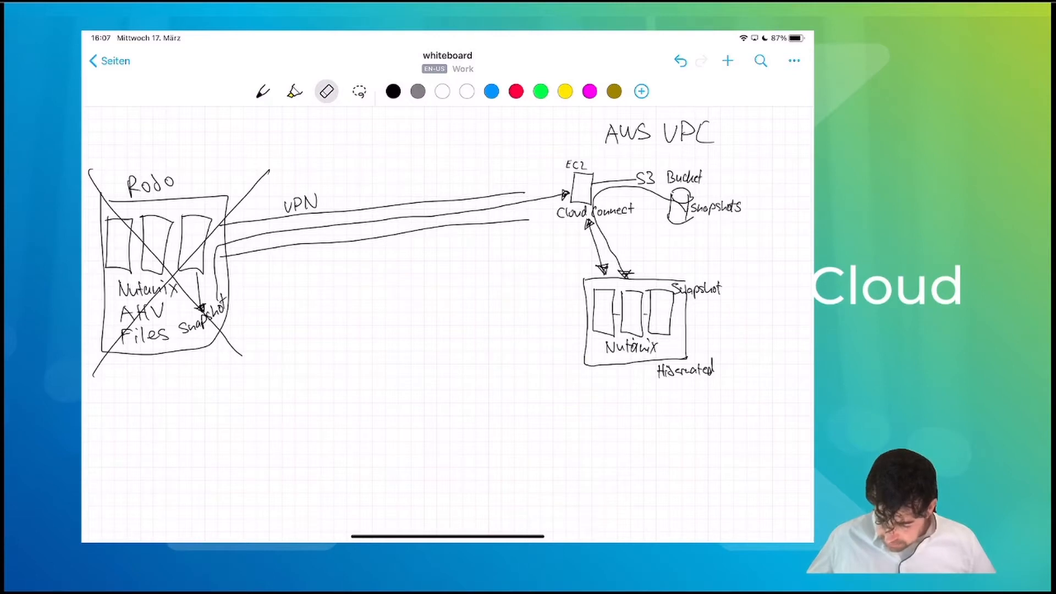
{"action": "left_click", "coordinate": [263, 91]}
{"action": "left_click", "coordinate": [326, 91]}
{"action": "left_click", "coordinate": [681, 61]}
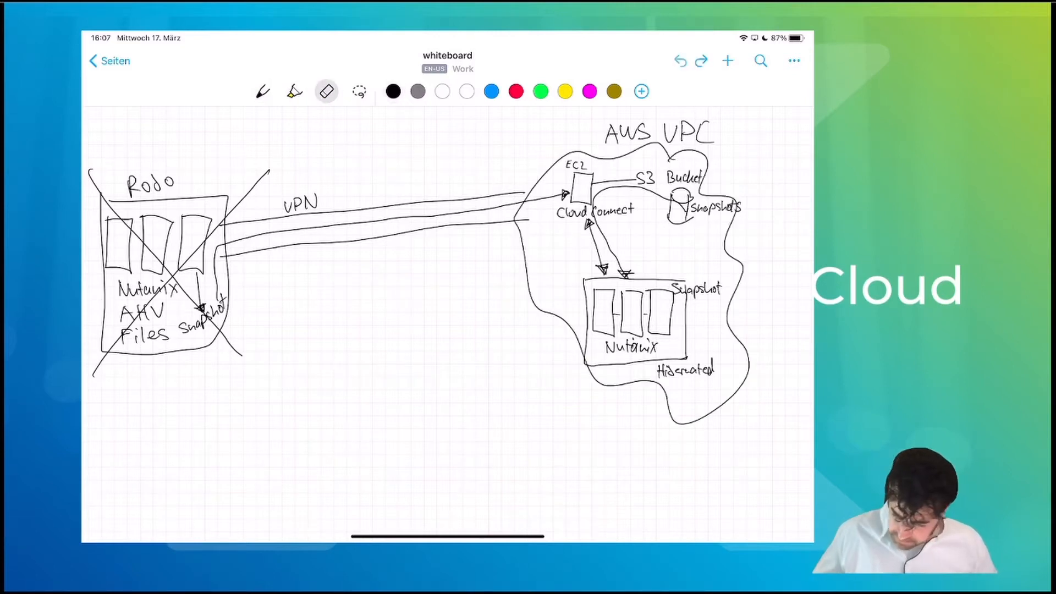
{"action": "left_click", "coordinate": [263, 92]}
- Add an upward arrow by the Nutanix box, a second Cloud Connect line, and a Restore note
{"action": "mouse_move", "coordinate": [574, 318]}
{"action": "left_mouse_down"}
{"action": "mouse_move", "coordinate": [572, 286]}
{"action": "mouse_move", "coordinate": [578, 296]}
{"action": "left_mouse_up"}
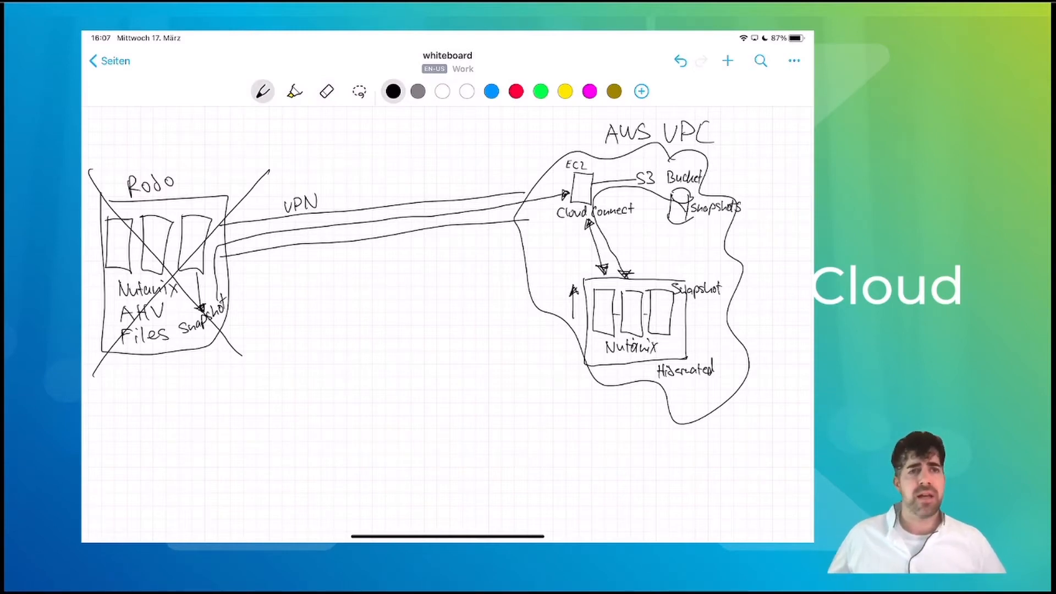
{"action": "left_click_drag", "start_coordinate": [599, 225], "coordinate": [622, 270]}
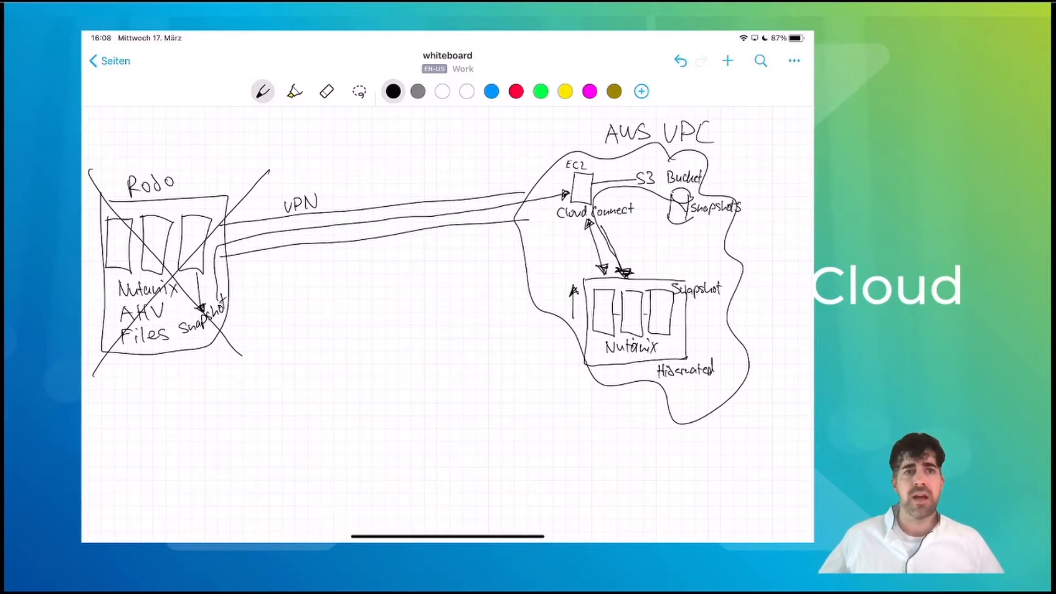
{"action": "mouse_move", "coordinate": [683, 316]}
{"action": "left_mouse_down"}
{"action": "mouse_move", "coordinate": [685, 303]}
{"action": "mouse_move", "coordinate": [722, 312]}
{"action": "left_mouse_up"}
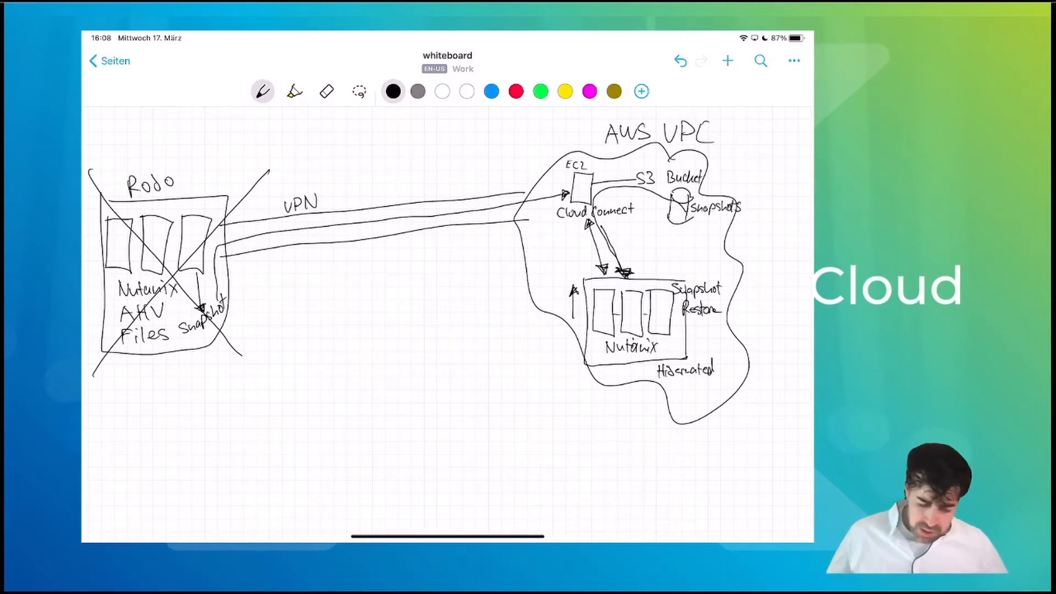
- Erase both strokes of the X over Rodo and return to the black pen
{"action": "left_click", "coordinate": [327, 92]}
{"action": "left_click", "coordinate": [258, 187]}
{"action": "left_click", "coordinate": [165, 262]}
{"action": "left_click", "coordinate": [263, 91]}
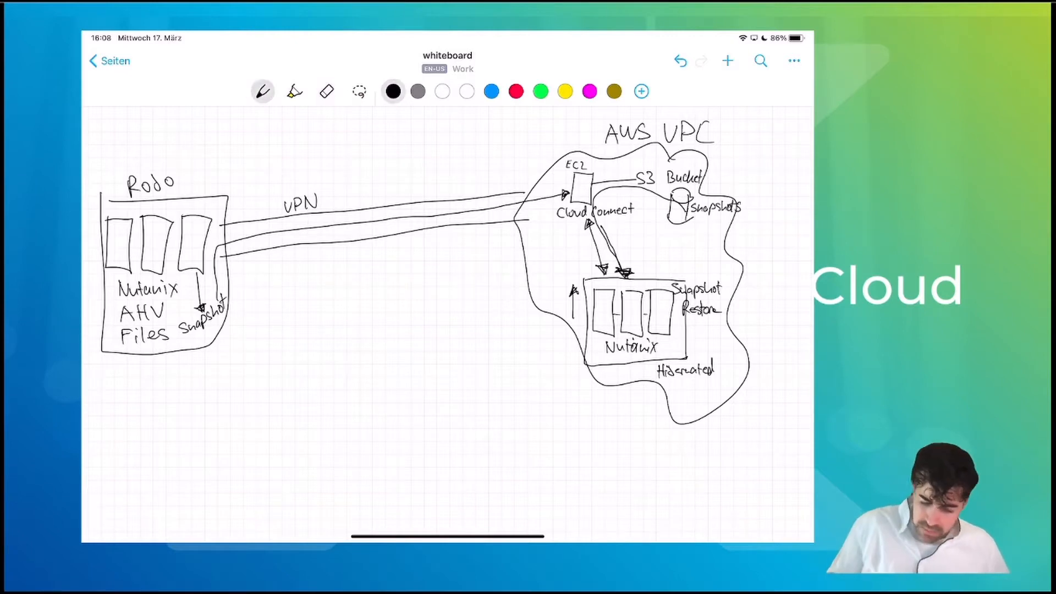
- Draw an arrow from the cloud Nutanix box up to Cloud Connect labelled Snapshot
{"action": "mouse_move", "coordinate": [638, 275]}
{"action": "left_mouse_down"}
{"action": "mouse_move", "coordinate": [623, 225]}
{"action": "mouse_move", "coordinate": [634, 255]}
{"action": "left_mouse_up"}
{"action": "left_click_drag", "start_coordinate": [636, 248], "coordinate": [659, 253]}
{"action": "left_click_drag", "start_coordinate": [666, 240], "coordinate": [676, 252]}
{"action": "left_click_drag", "start_coordinate": [679, 239], "coordinate": [680, 254]}
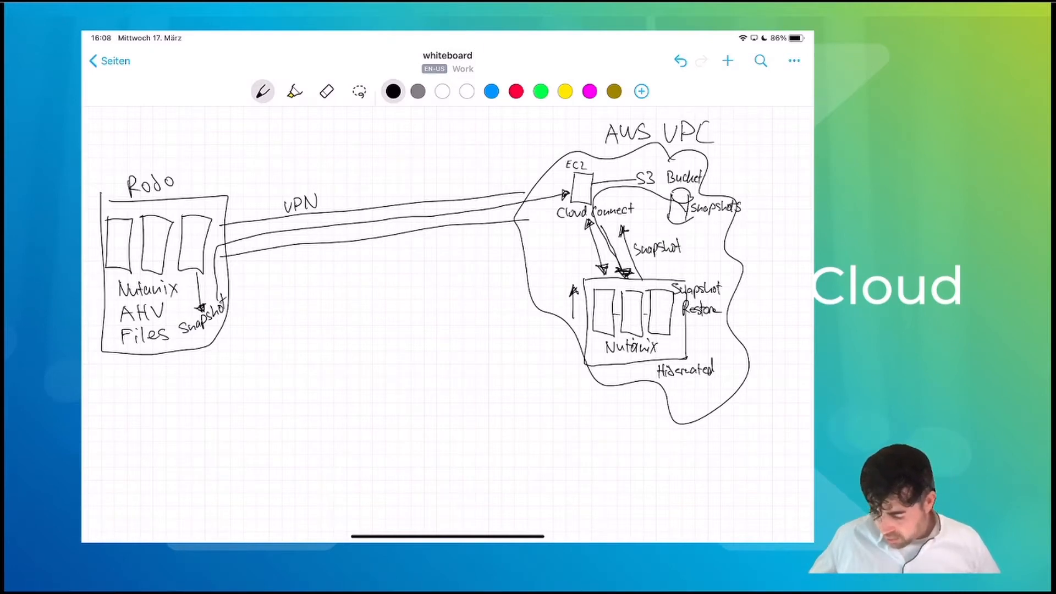
- Draw a return line from Cloud Connect to Rodo with a restore note, plus a downward arrow beside Nutanix
{"action": "mouse_move", "coordinate": [553, 208]}
{"action": "left_mouse_down"}
{"action": "mouse_move", "coordinate": [292, 236]}
{"action": "mouse_move", "coordinate": [213, 258]}
{"action": "mouse_move", "coordinate": [211, 302]}
{"action": "left_mouse_up"}
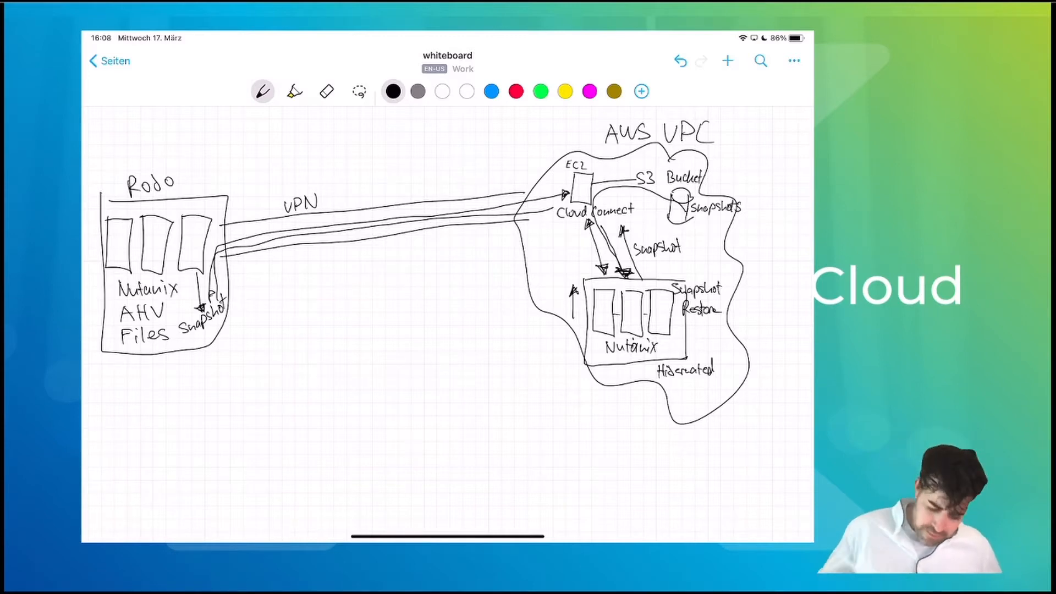
{"action": "left_click_drag", "start_coordinate": [224, 292], "coordinate": [256, 280]}
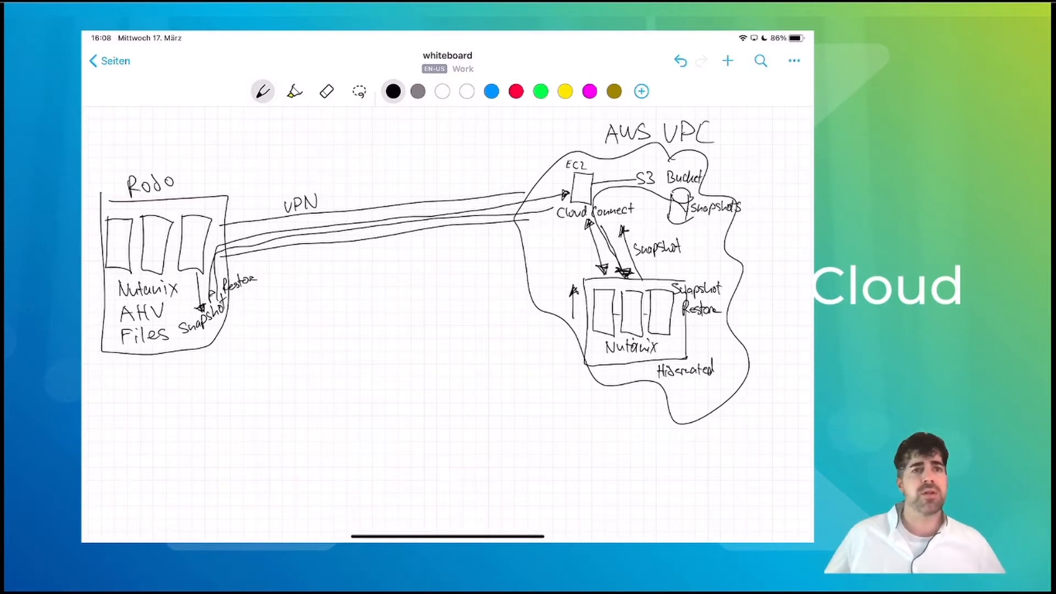
{"action": "left_click_drag", "start_coordinate": [565, 283], "coordinate": [566, 315]}
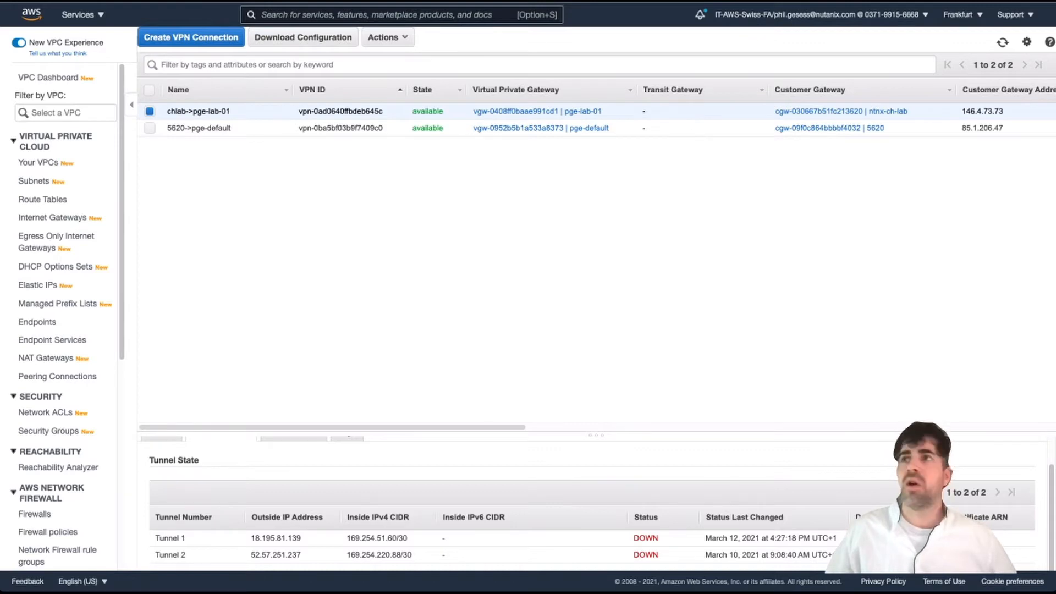
- Reload the VPN connections and view chlab->pge-lab-01's tunnel details, showing Tunnel 1 UP
{"action": "key", "text": "super+r"}
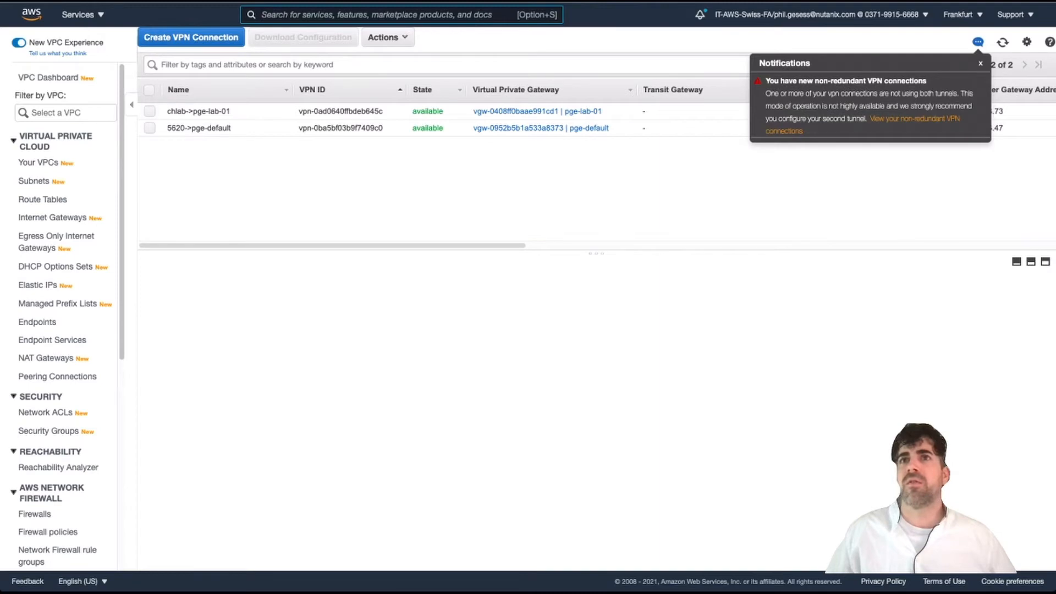
{"action": "left_click", "coordinate": [282, 111]}
{"action": "left_click", "coordinate": [221, 290]}
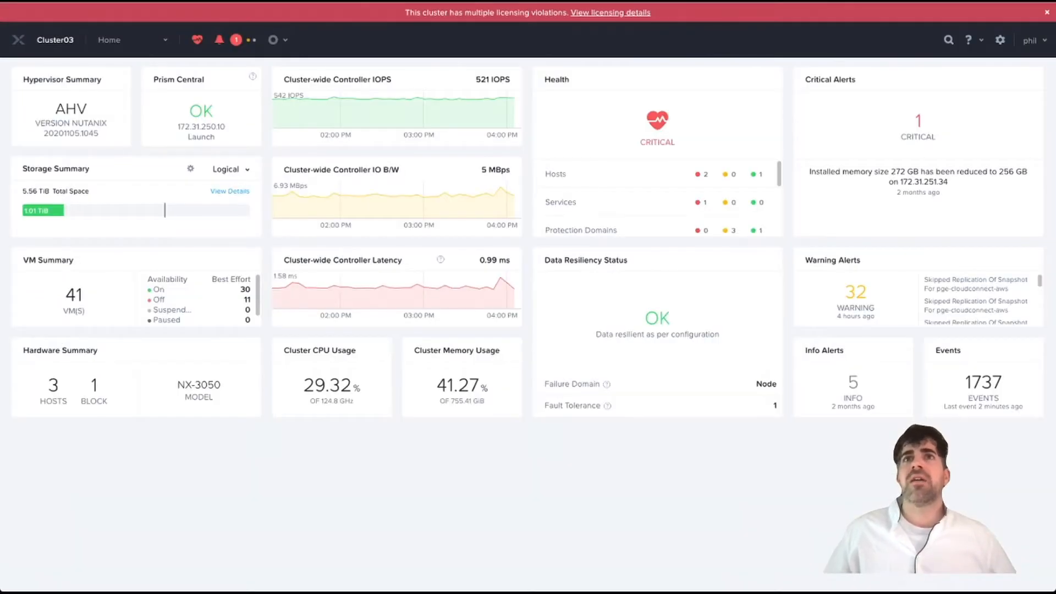
- Show Data Protection's remote sites, including AWS site cloudconnect-aws-pge-lab-01, and start adding a remote site
{"action": "left_click", "coordinate": [109, 40]}
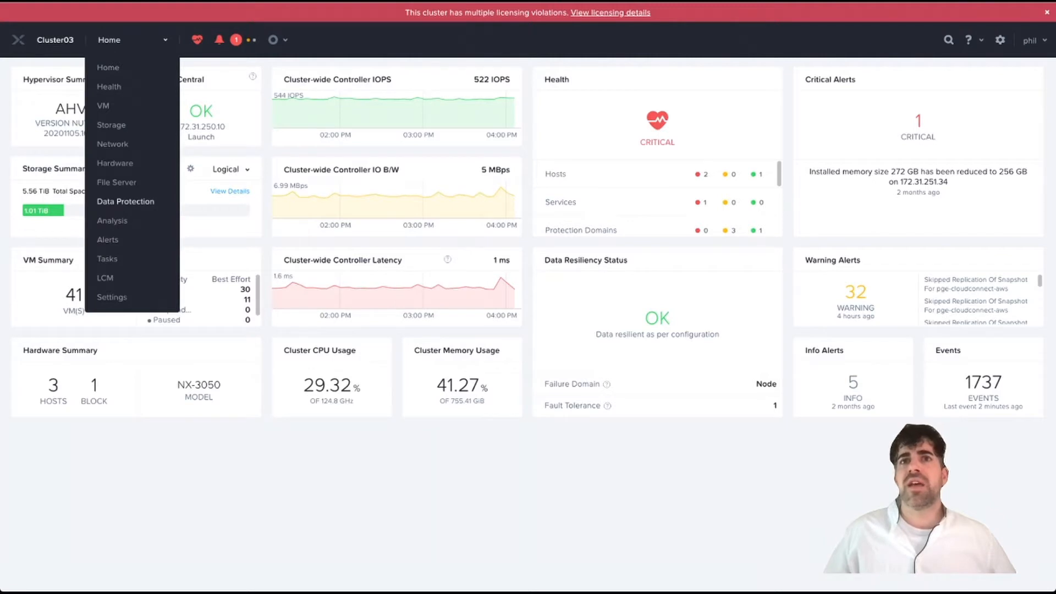
{"action": "left_click", "coordinate": [125, 202]}
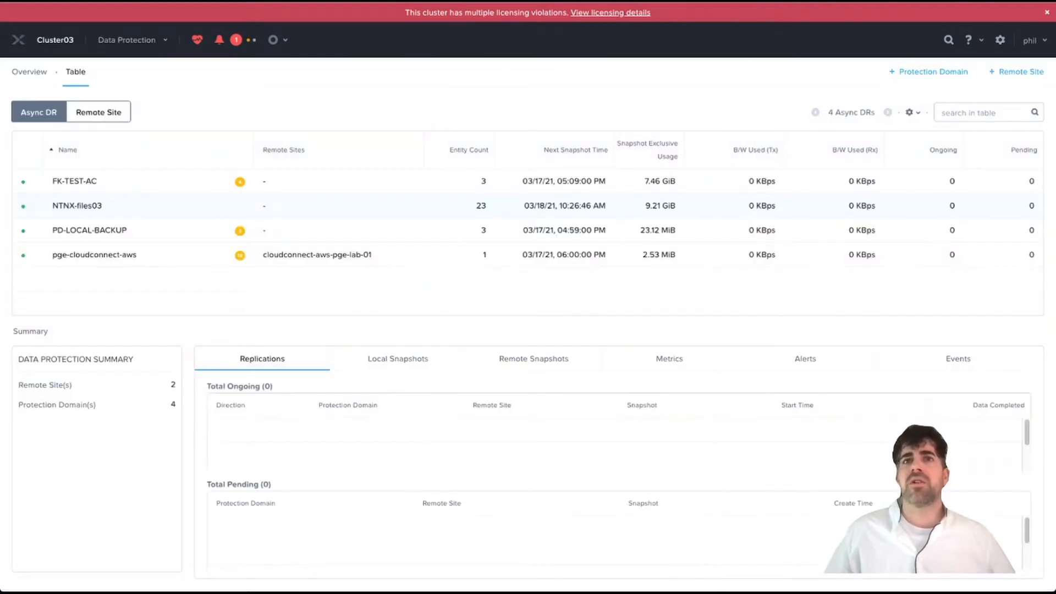
{"action": "left_click", "coordinate": [99, 112]}
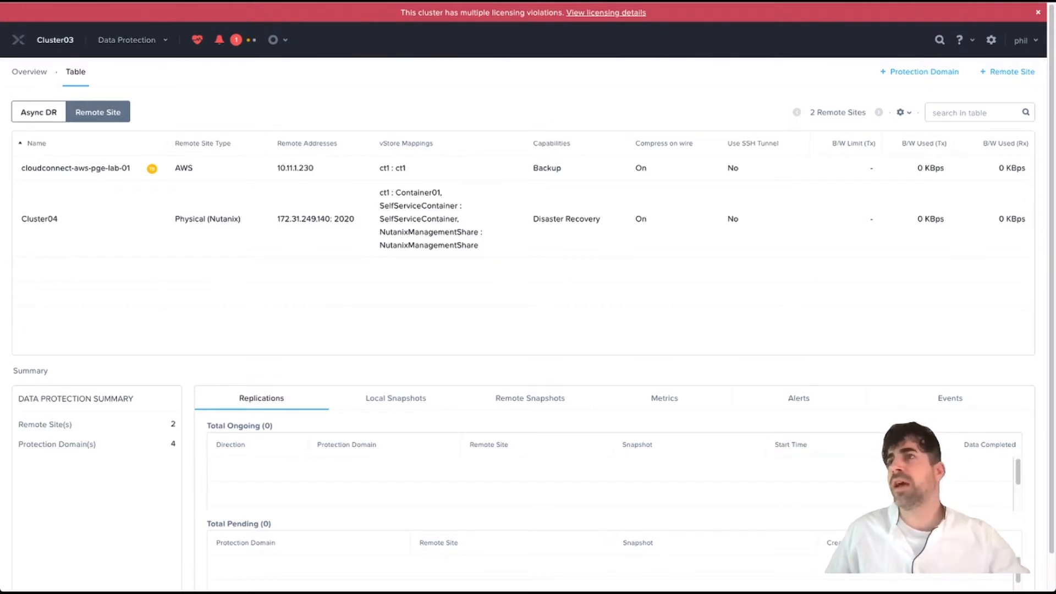
{"action": "left_click", "coordinate": [1008, 72]}
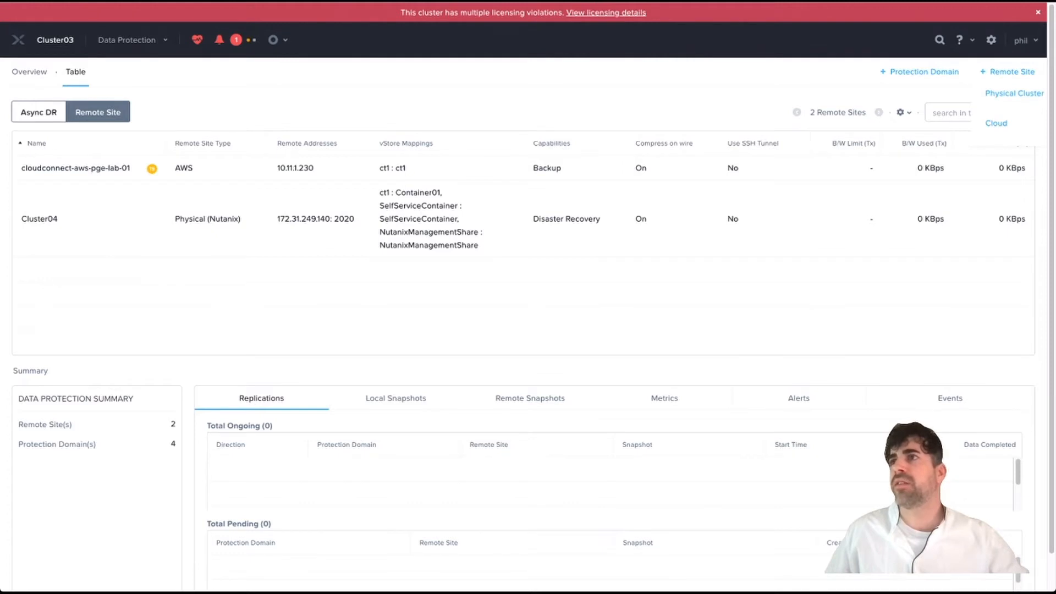
{"action": "left_click", "coordinate": [996, 123]}
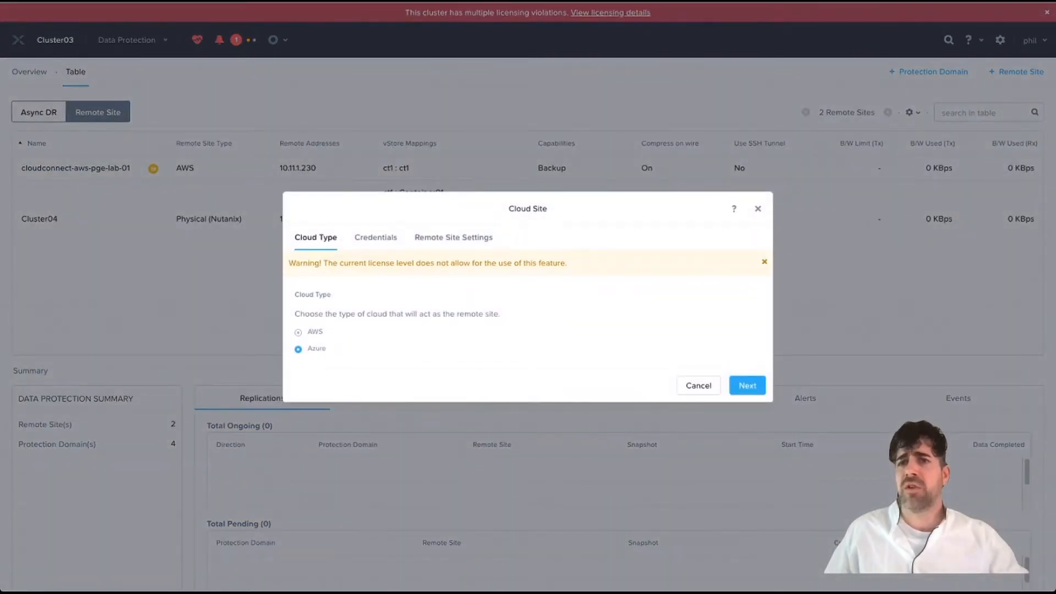
{"action": "left_click", "coordinate": [298, 332]}
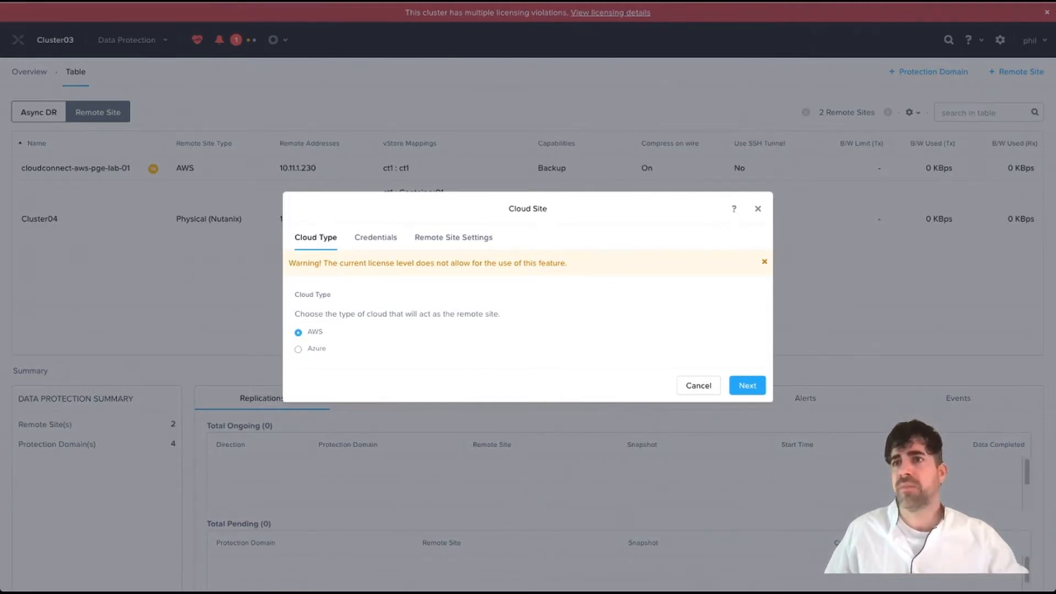
{"action": "left_click", "coordinate": [747, 386]}
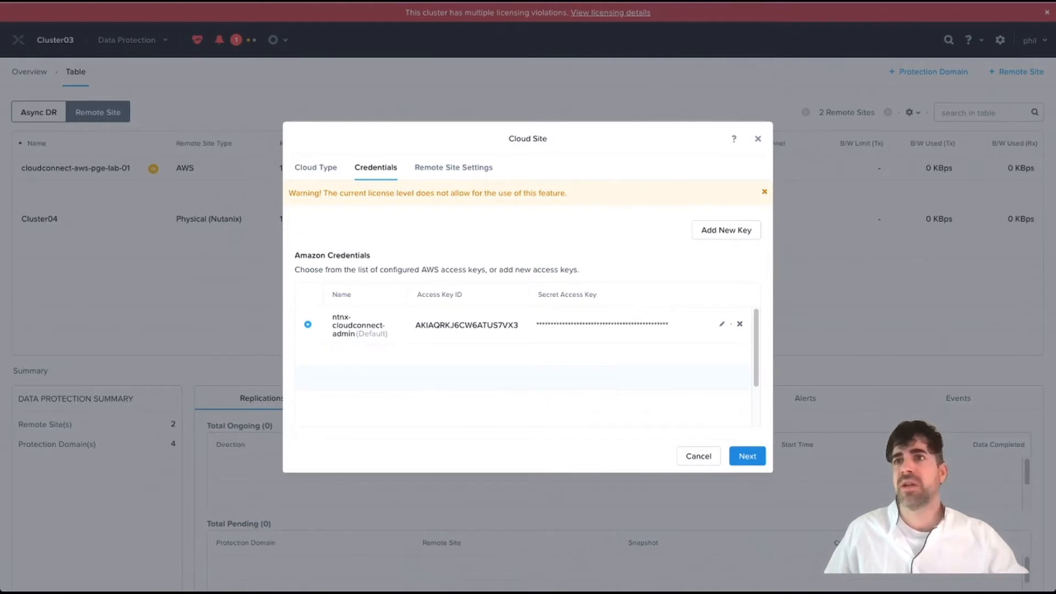
{"action": "left_click", "coordinate": [747, 456]}
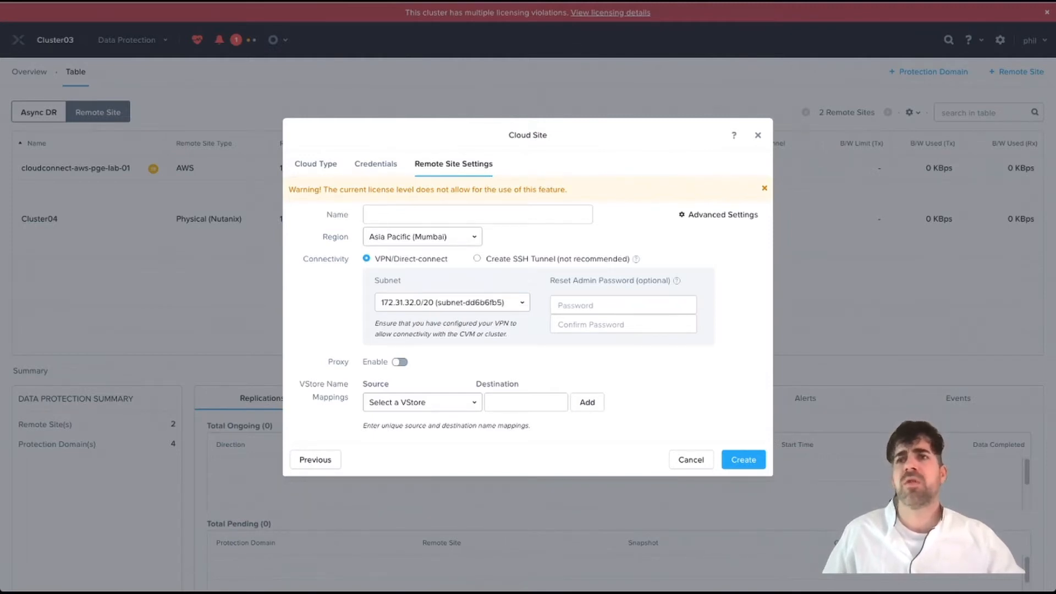
{"action": "left_click", "coordinate": [691, 460]}
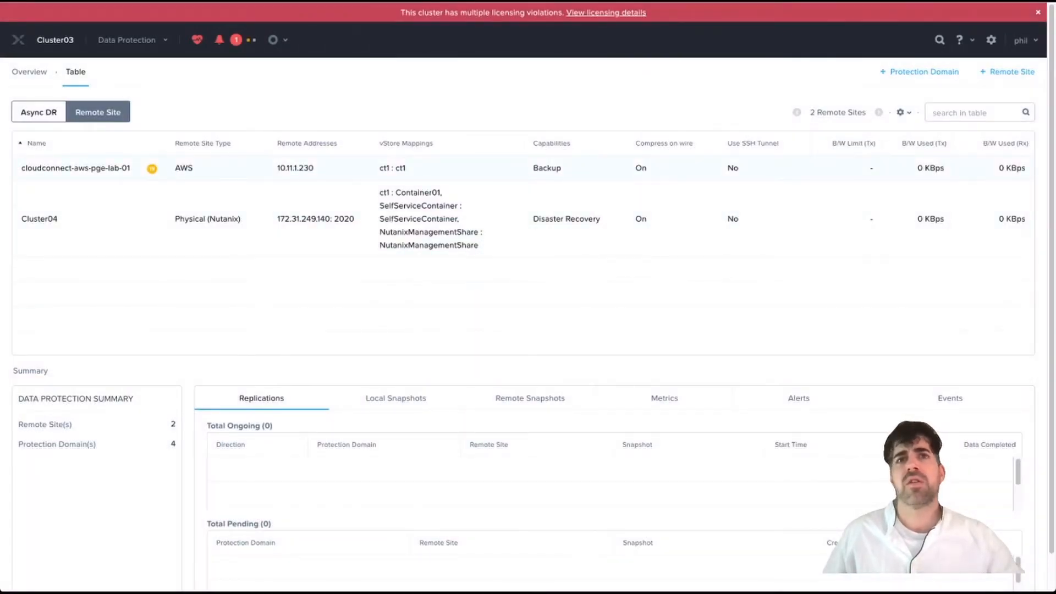
- View the cloudconnect-aws-pge-lab-01 remote site, then select protection domain pge-cloudconnect-aws under Async DR
{"action": "left_click", "coordinate": [76, 168]}
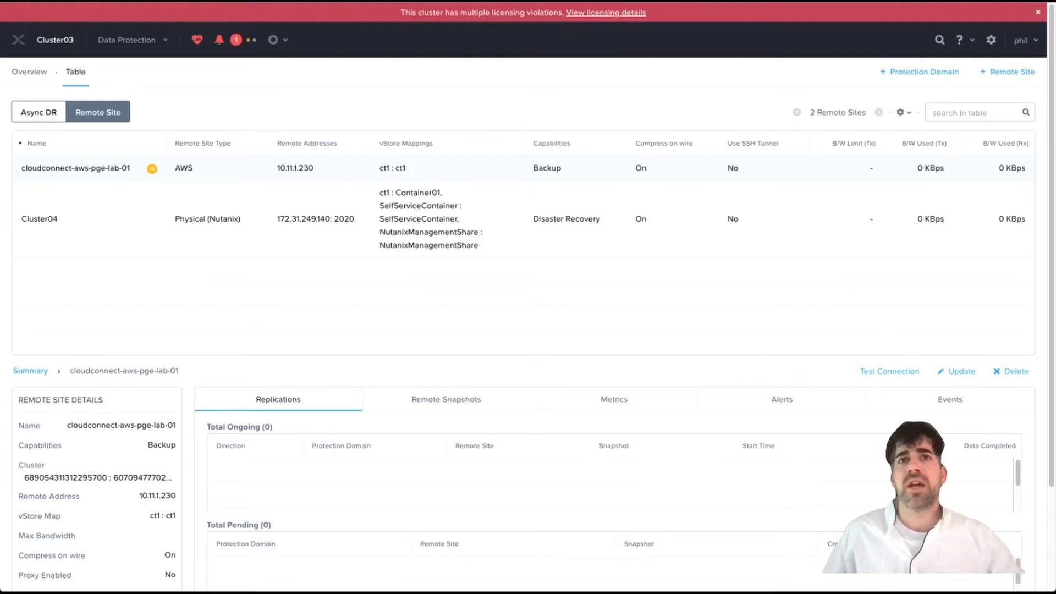
{"action": "left_click", "coordinate": [38, 112]}
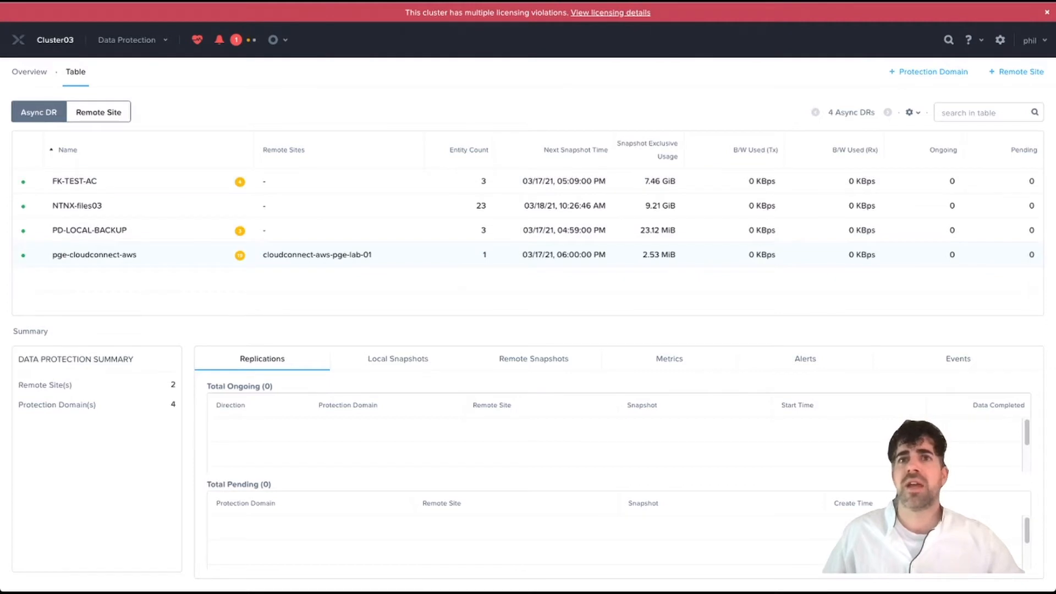
{"action": "left_click", "coordinate": [94, 254]}
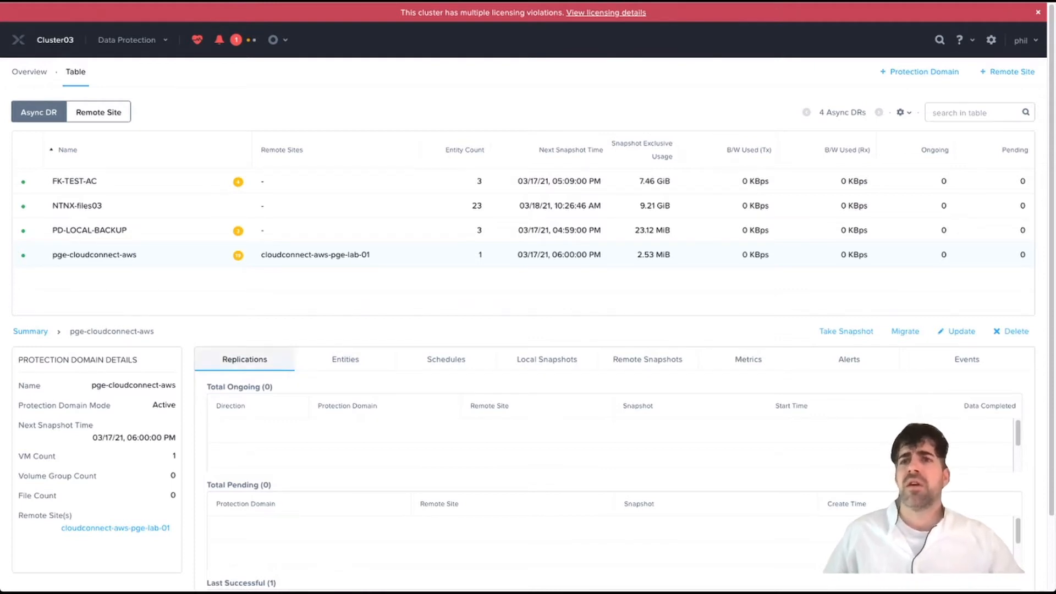
- Review the domain's schedule, protected VMs and local snapshots, ending on its remote snapshots
{"action": "left_click", "coordinate": [446, 359]}
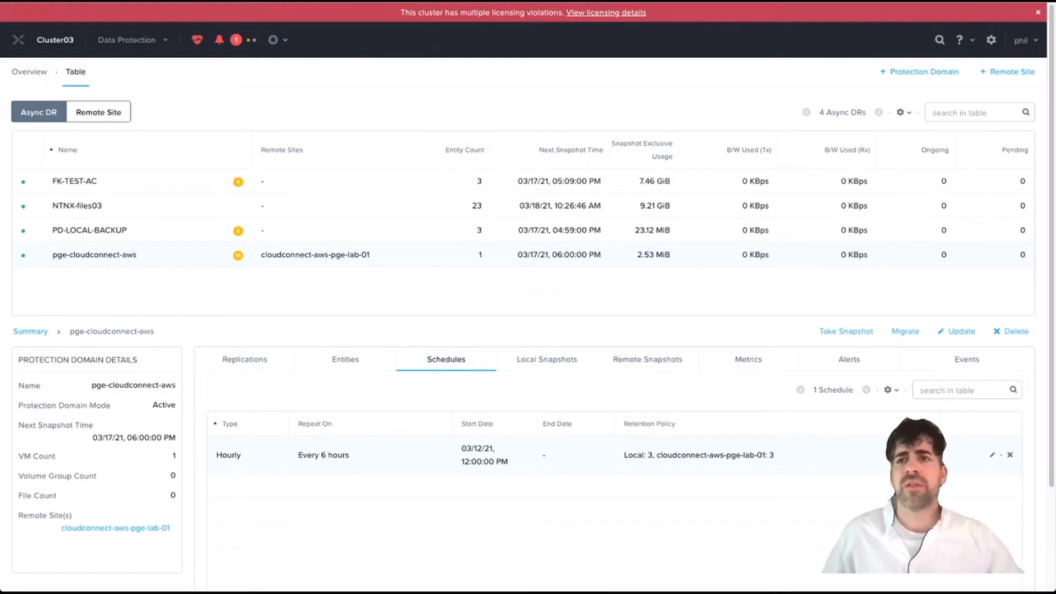
{"action": "left_click", "coordinate": [345, 360]}
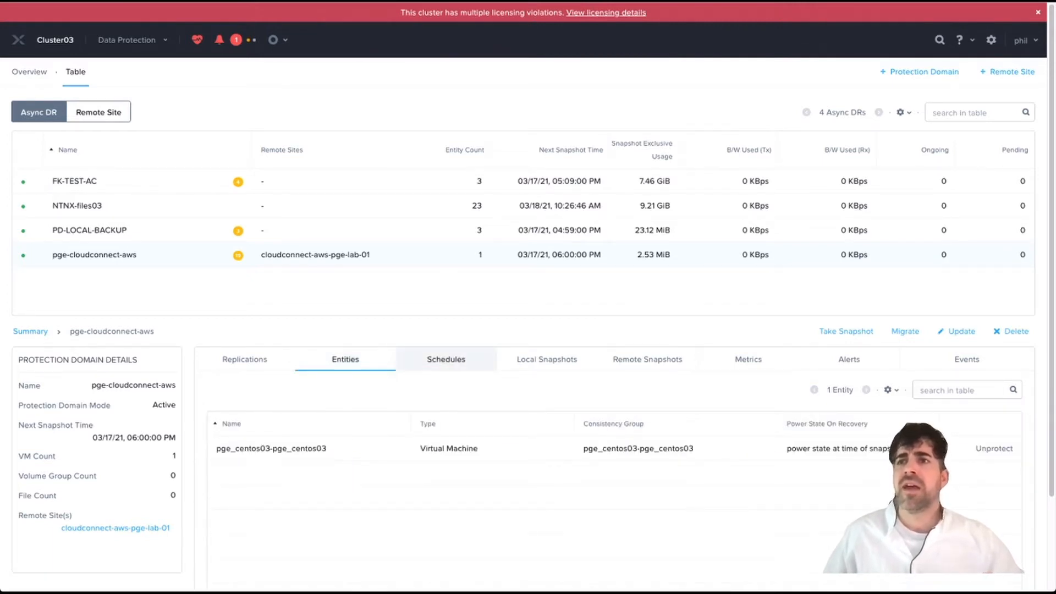
{"action": "left_click", "coordinate": [446, 360]}
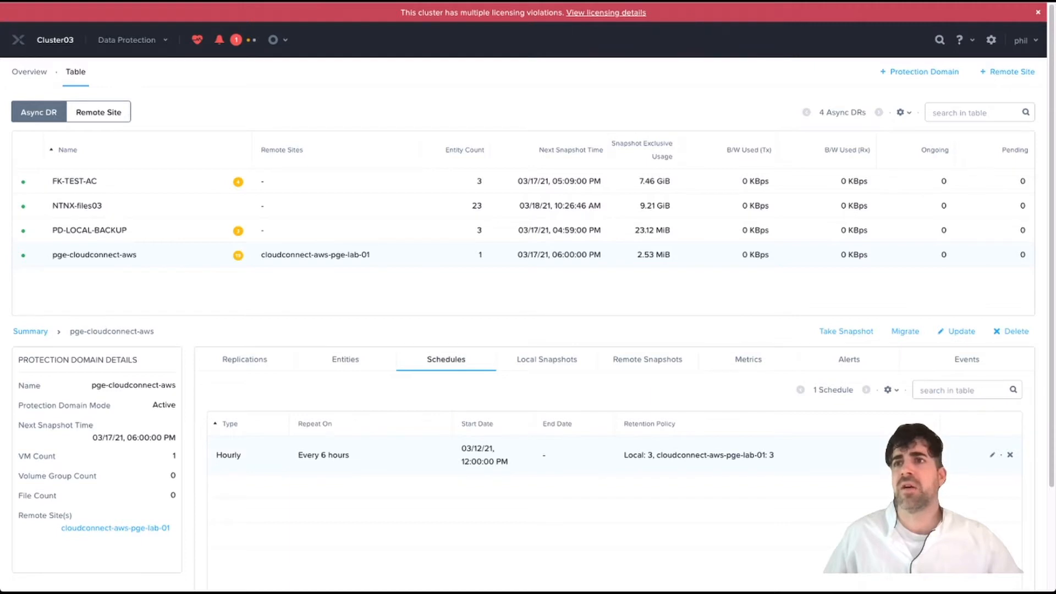
{"action": "left_click", "coordinate": [547, 359]}
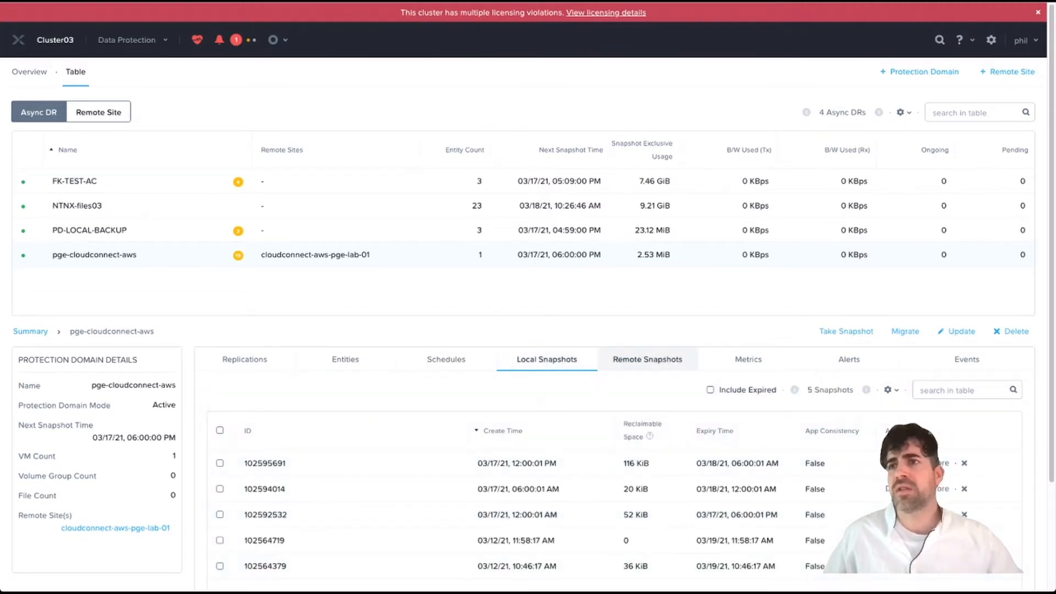
{"action": "left_click", "coordinate": [647, 360]}
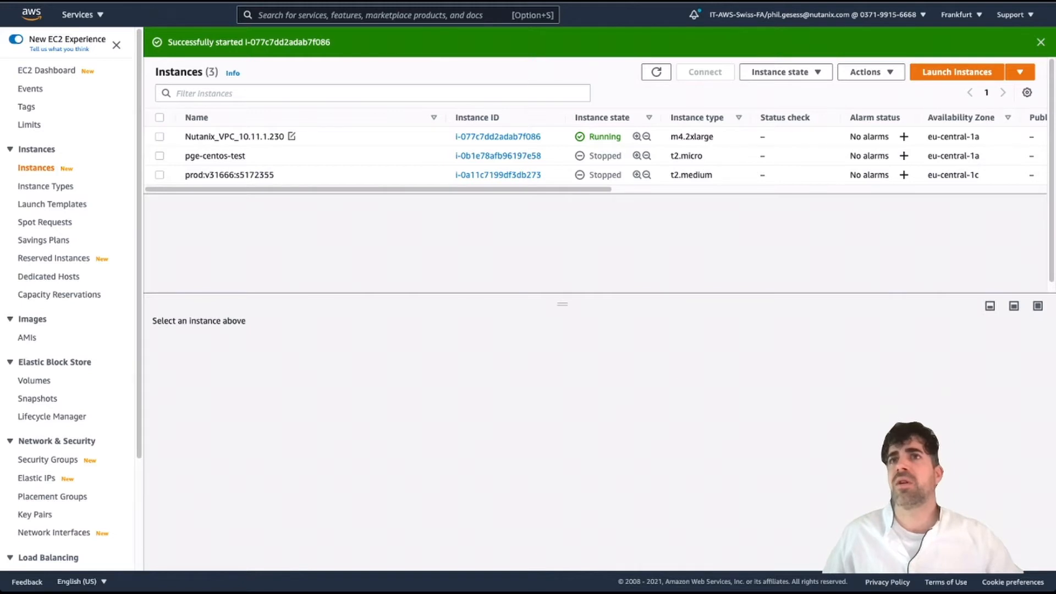
- Show the details pane for the Nutanix_VPC_10.11.1.230 instance in EC2 Instances
{"action": "left_click", "coordinate": [234, 136]}
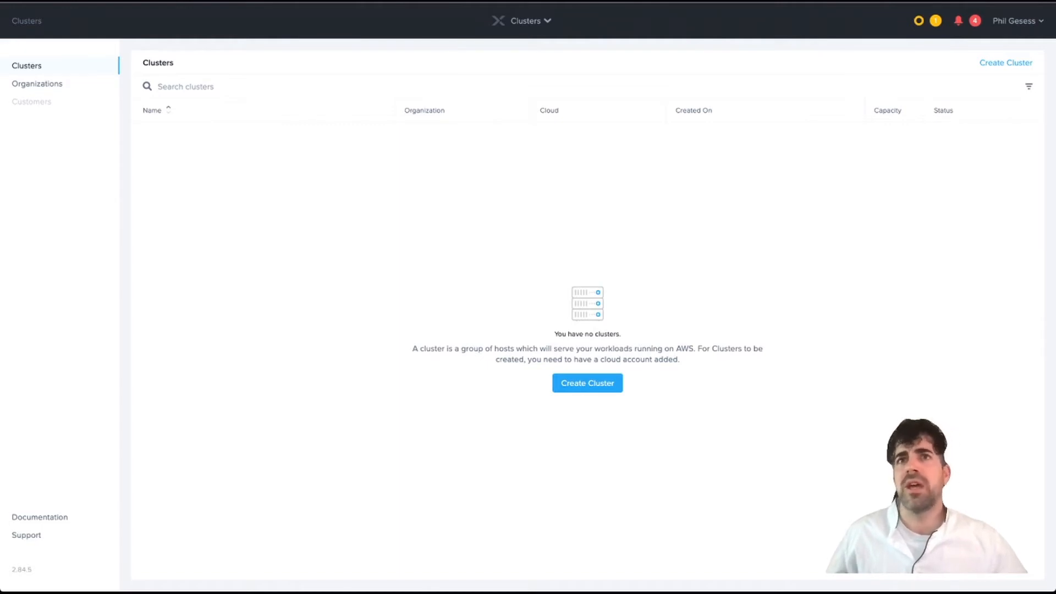
- Begin a new cluster named pge-aws-cluster-01 and advance to Network and Infrastructure
{"action": "left_click", "coordinate": [588, 382]}
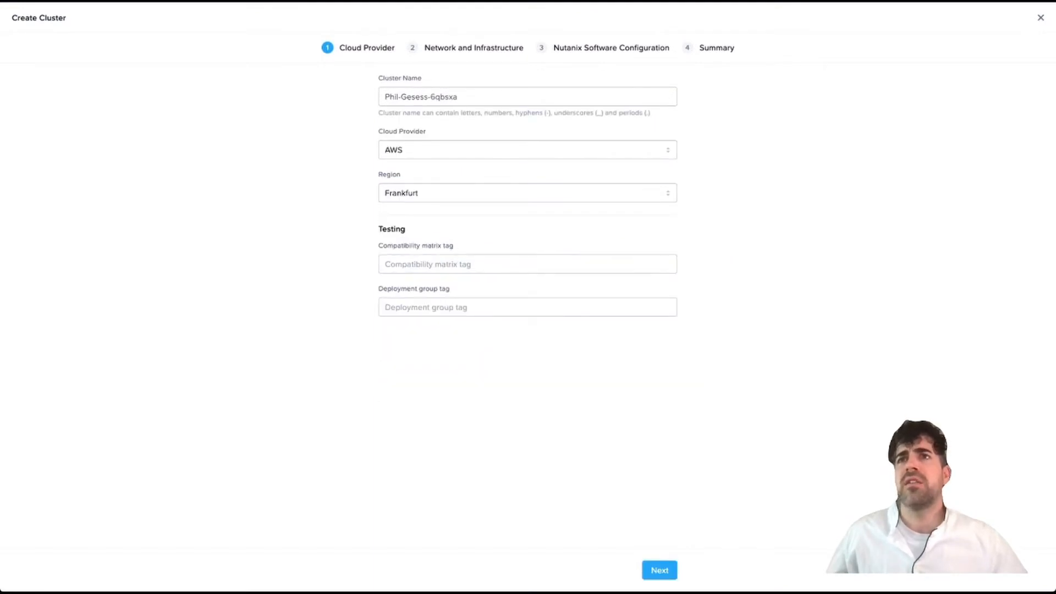
{"action": "triple_click", "coordinate": [421, 96]}
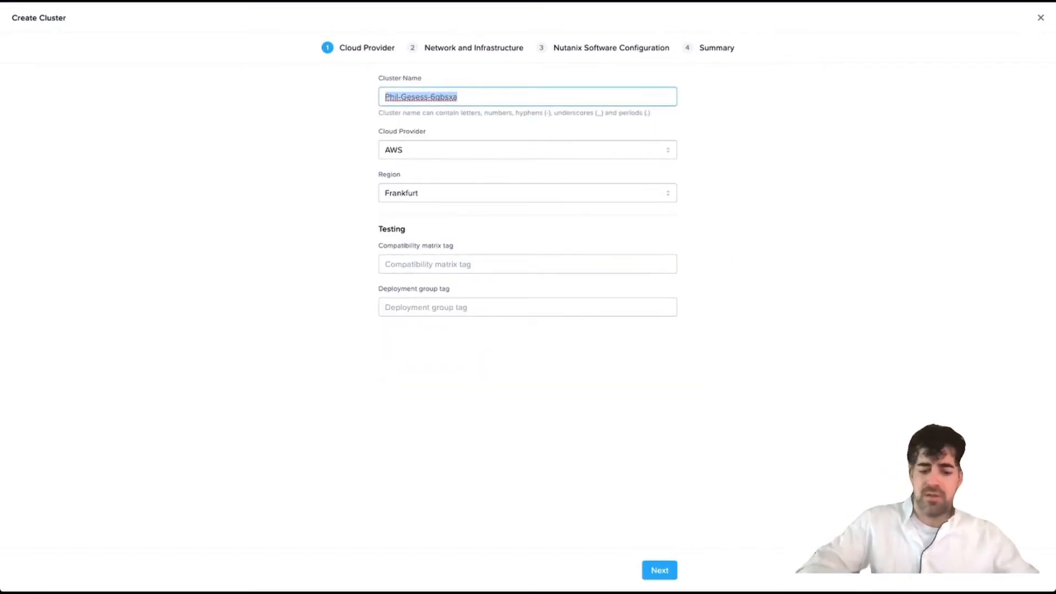
{"action": "type", "text": "pge-aws-cluster-01"}
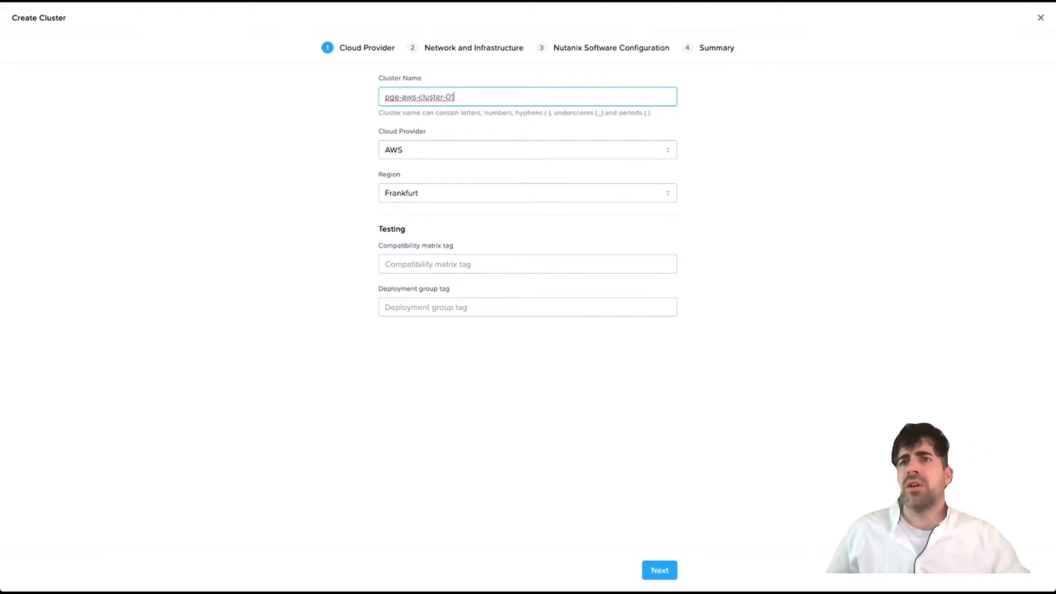
{"action": "key", "text": "Return"}
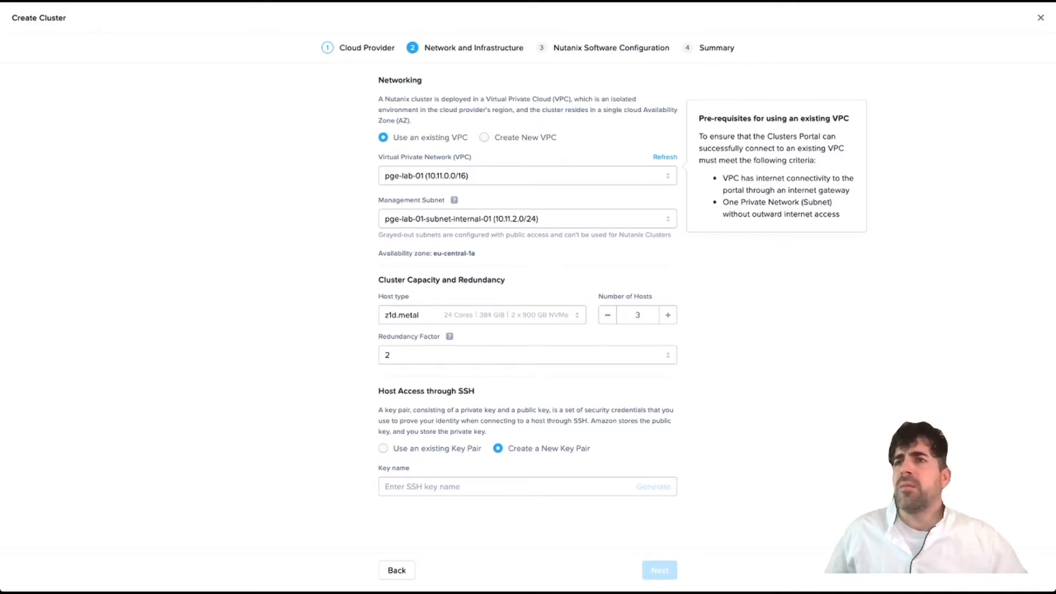
- Keep z1d.metal hosts with redundancy factor 2, choose the existing SSH key pair, and continue
{"action": "left_click", "coordinate": [482, 315]}
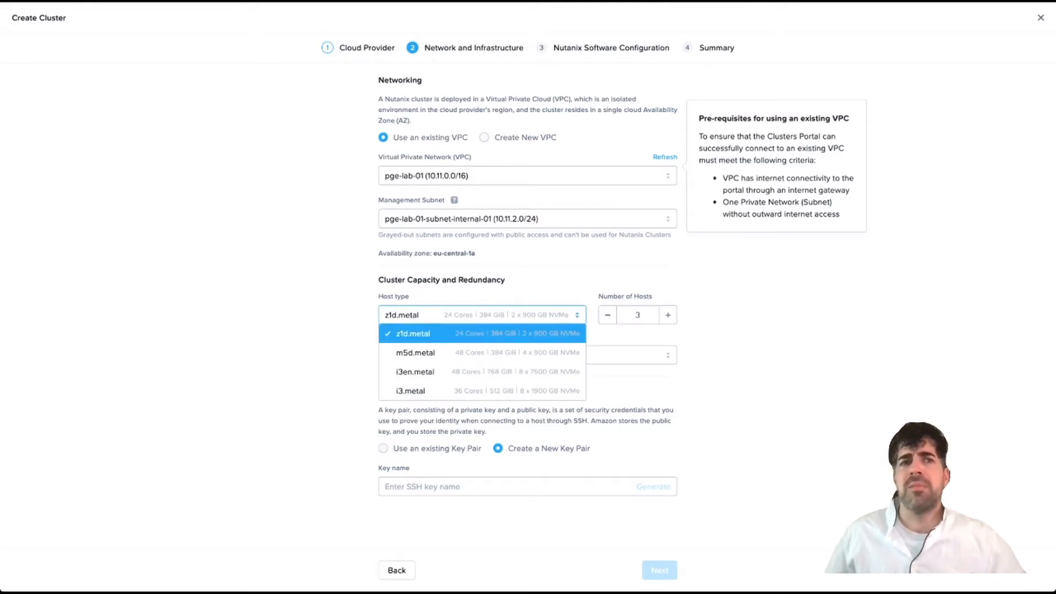
{"action": "left_click", "coordinate": [481, 316]}
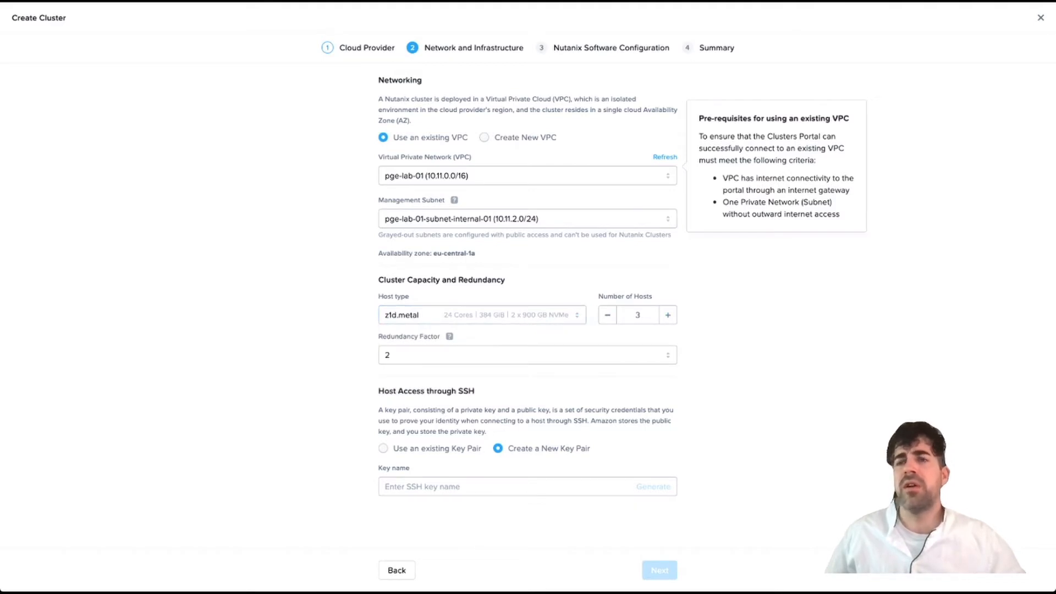
{"action": "left_click", "coordinate": [527, 355]}
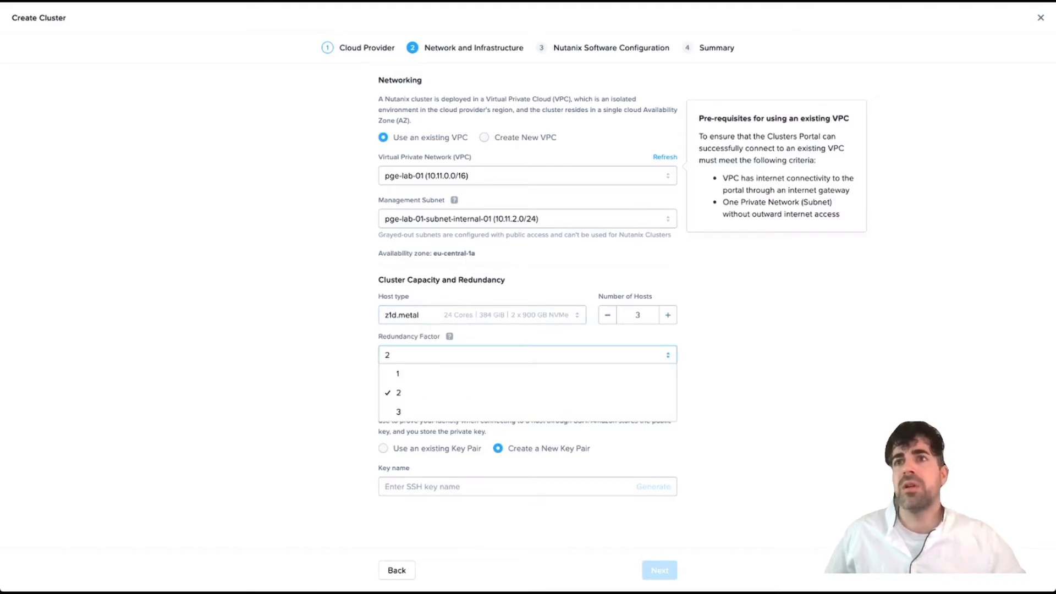
{"action": "left_click", "coordinate": [528, 356]}
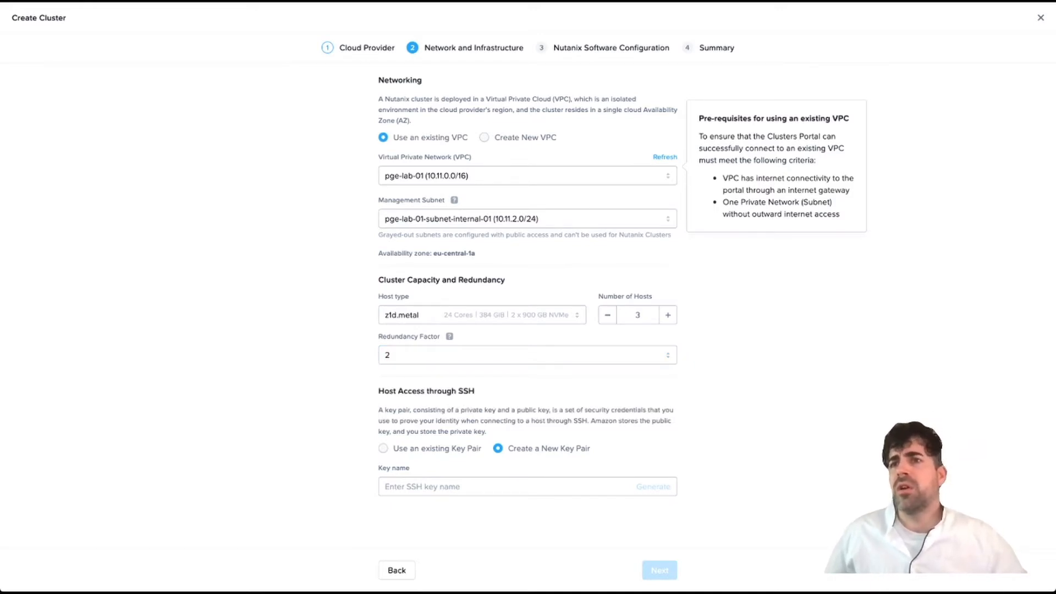
{"action": "left_click", "coordinate": [383, 449]}
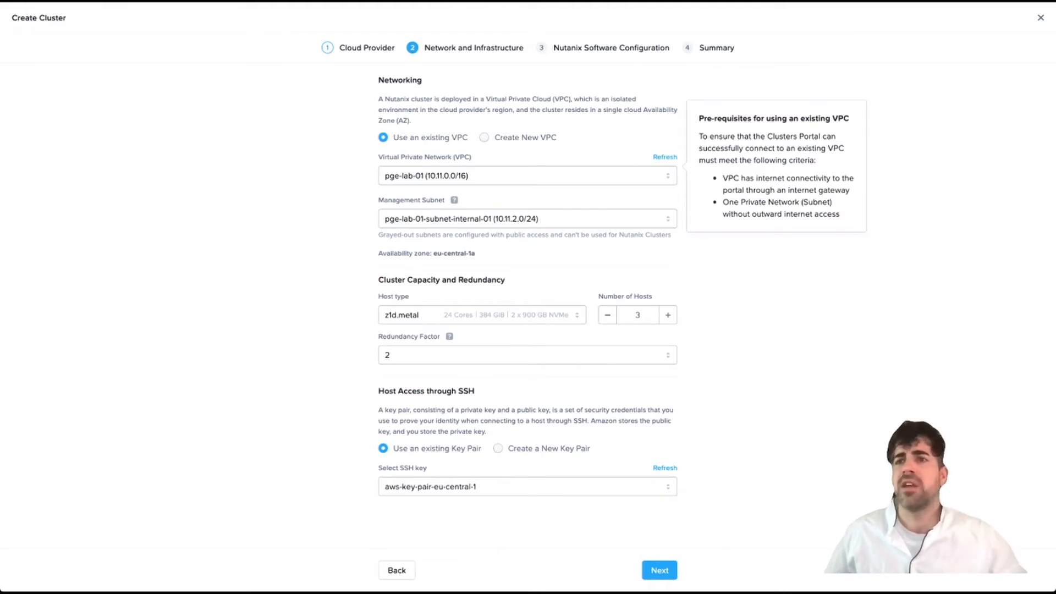
{"action": "left_click", "coordinate": [659, 570]}
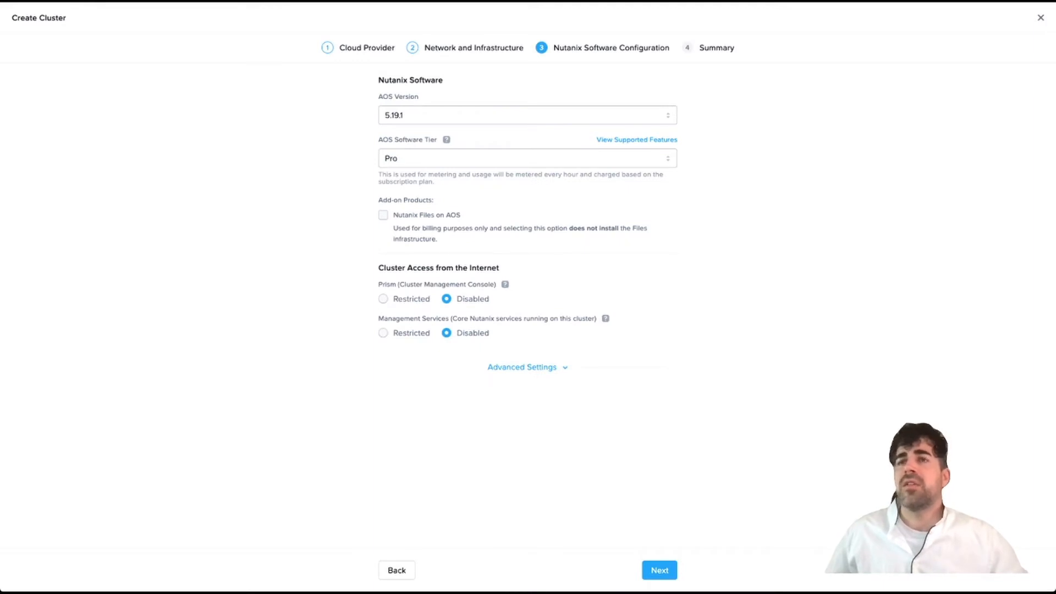
- Set the AOS tier to Ultimate and restrict Prism and management services access to listed IPs
{"action": "left_click", "coordinate": [527, 159]}
{"action": "left_click", "coordinate": [527, 196]}
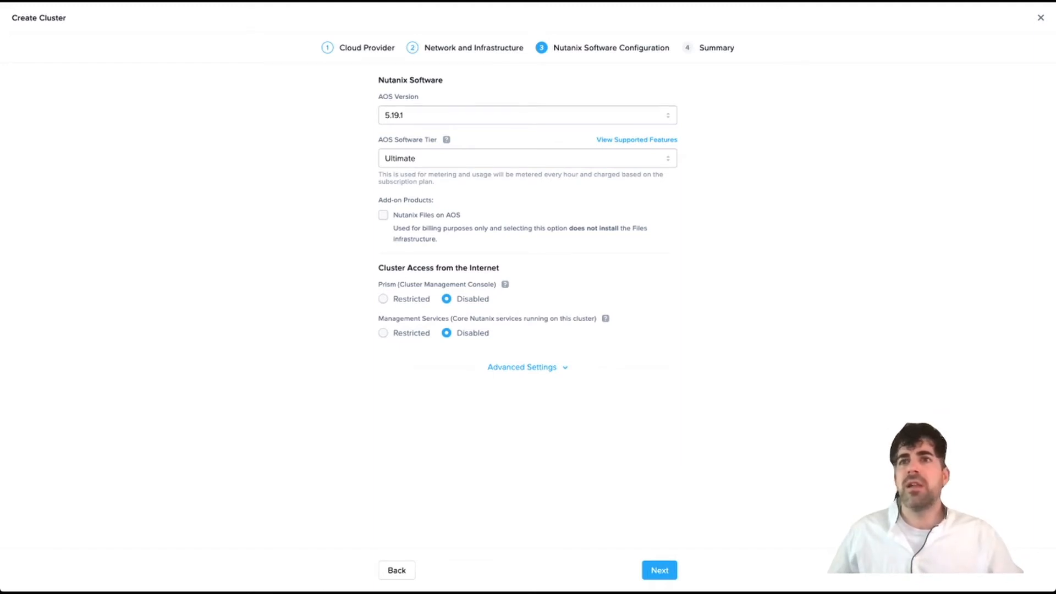
{"action": "left_click", "coordinate": [383, 298]}
{"action": "left_click", "coordinate": [384, 378]}
- Allow 0.0.0.0/0 for both Prism and management services, then continue to Summary
{"action": "left_click", "coordinate": [440, 337]}
{"action": "type", "text": "0.0.0"}
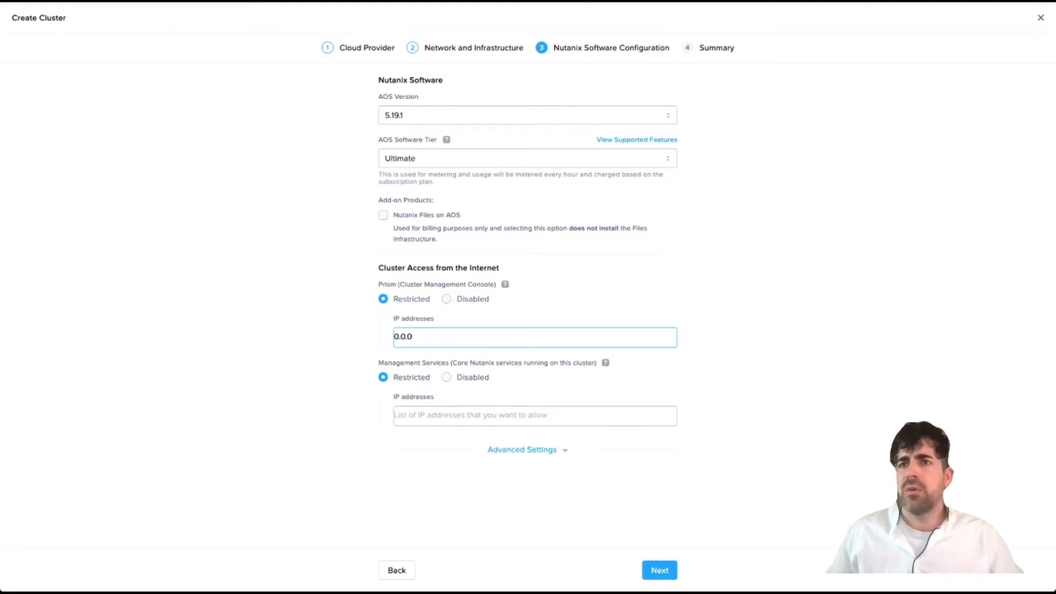
{"action": "type", "text": ".0/0"}
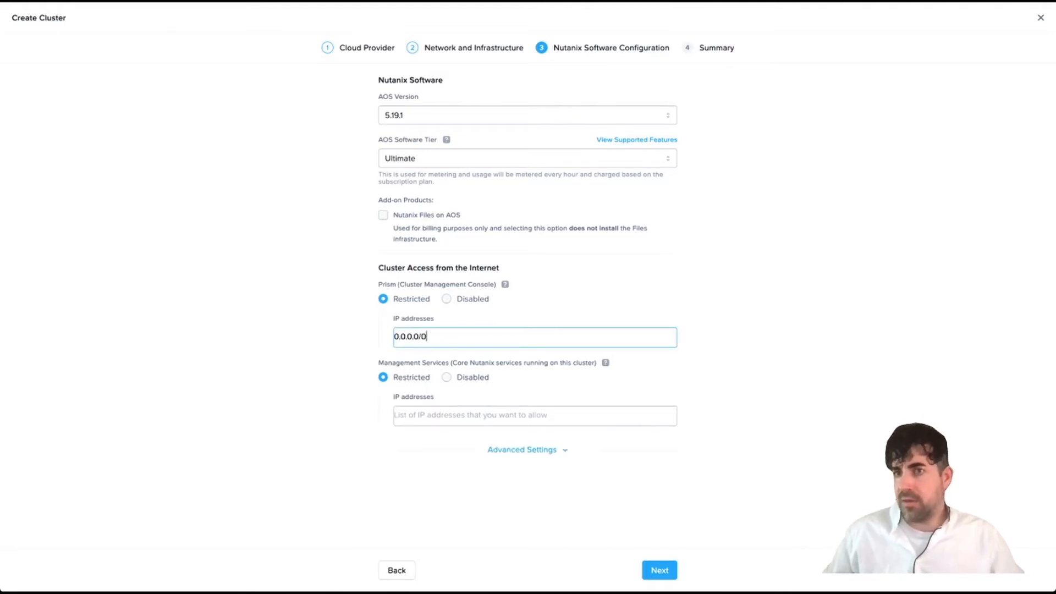
{"action": "key", "text": "ctrl+a"}
{"action": "key", "text": "ctrl+c"}
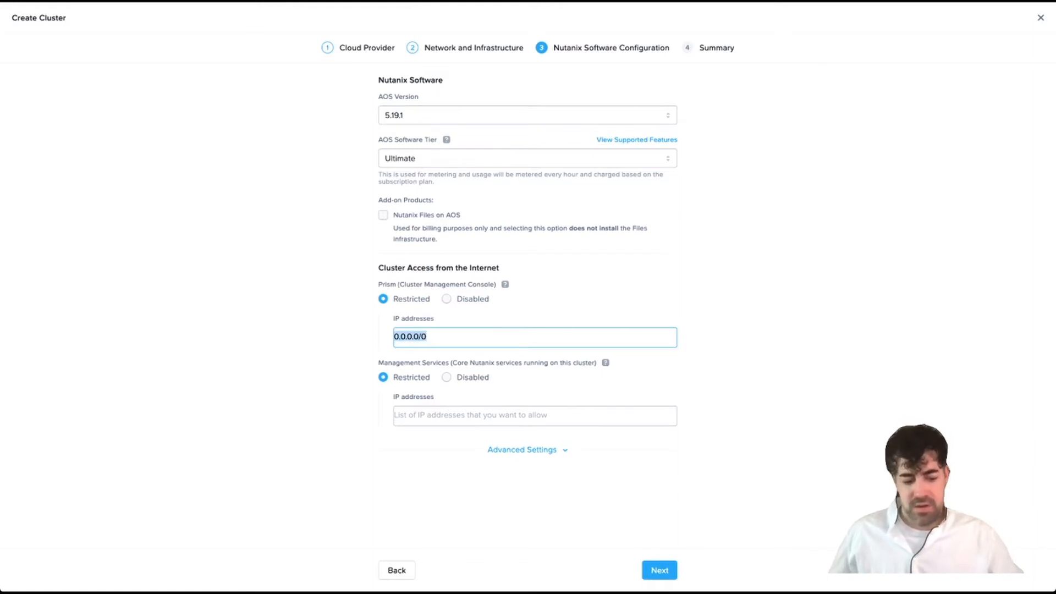
{"action": "key", "text": "Tab"}
{"action": "key", "text": "ctrl+v"}
{"action": "key", "text": "Tab"}
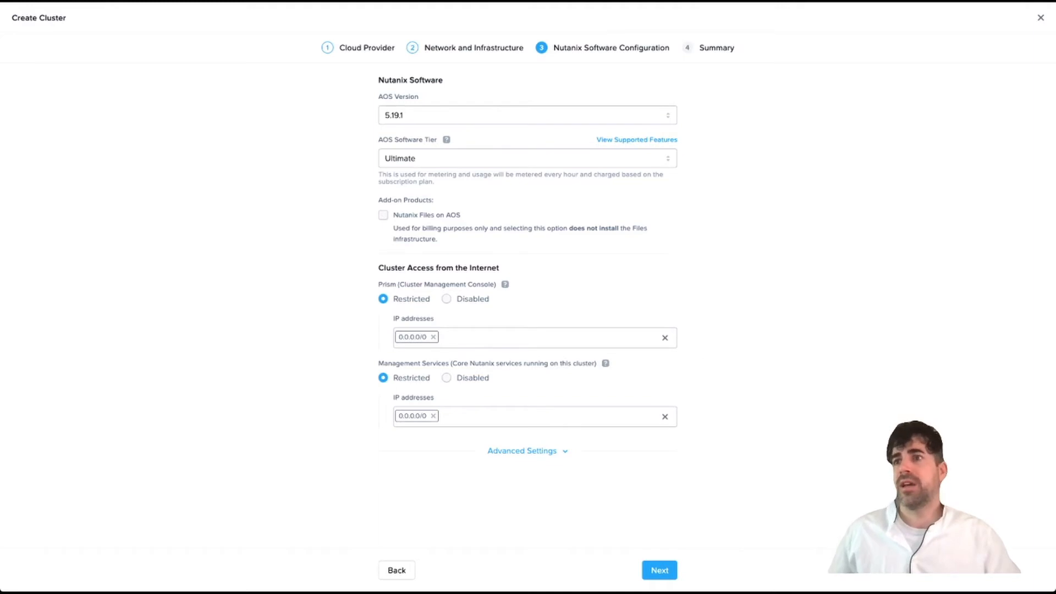
{"action": "left_click", "coordinate": [660, 570]}
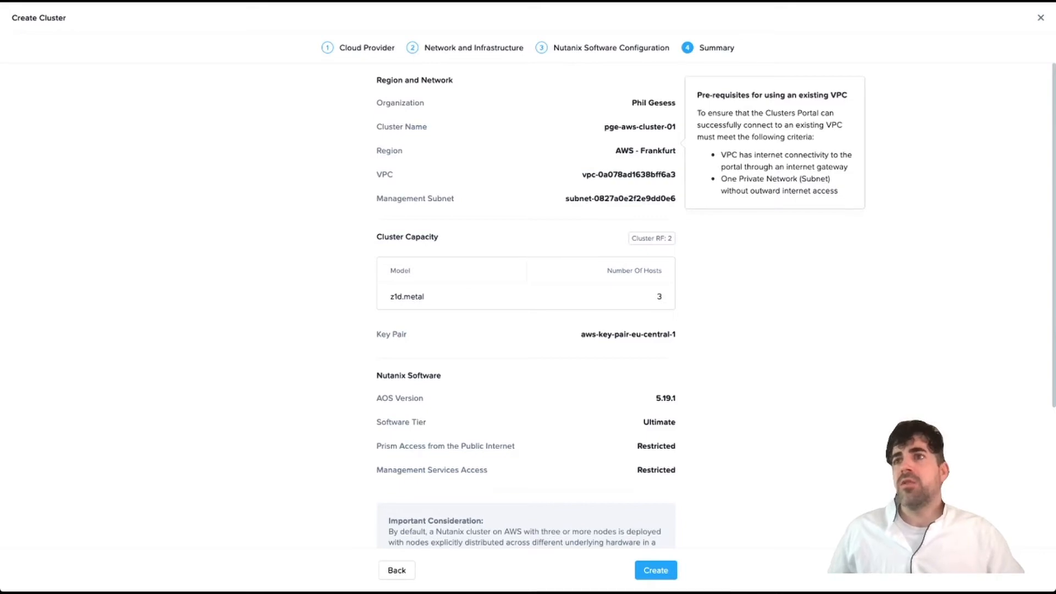
- Review the Summary page and create pge-aws-cluster-01
{"action": "scroll", "coordinate": [525, 308], "scroll_direction": "down", "scroll_amount": 4}
{"action": "left_click", "coordinate": [656, 571]}
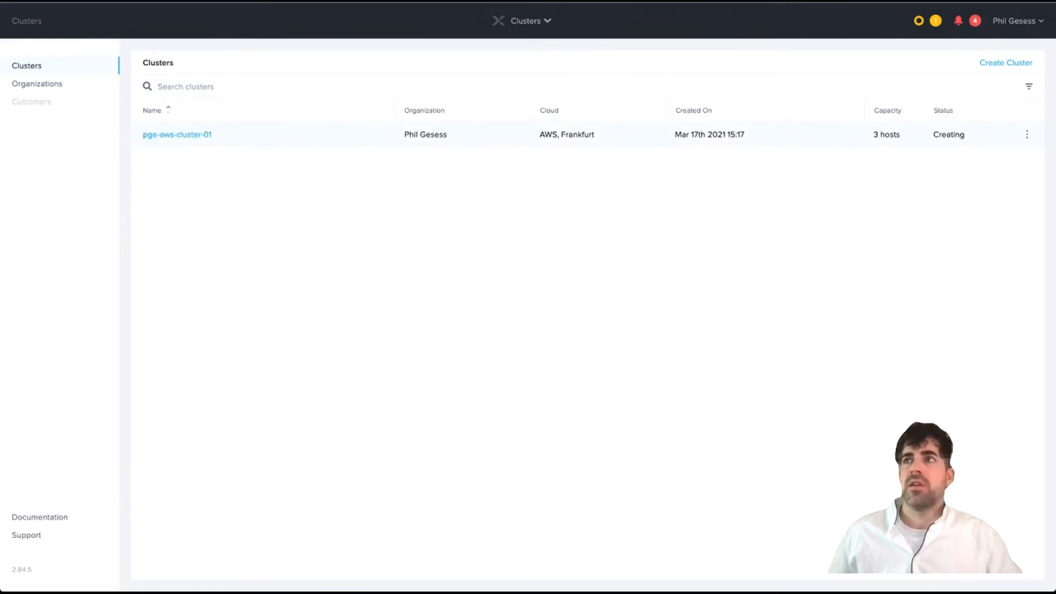
- Open pge-aws-cluster-01's Summary and view its three booting z1d.metal hosts
{"action": "left_click", "coordinate": [177, 135]}
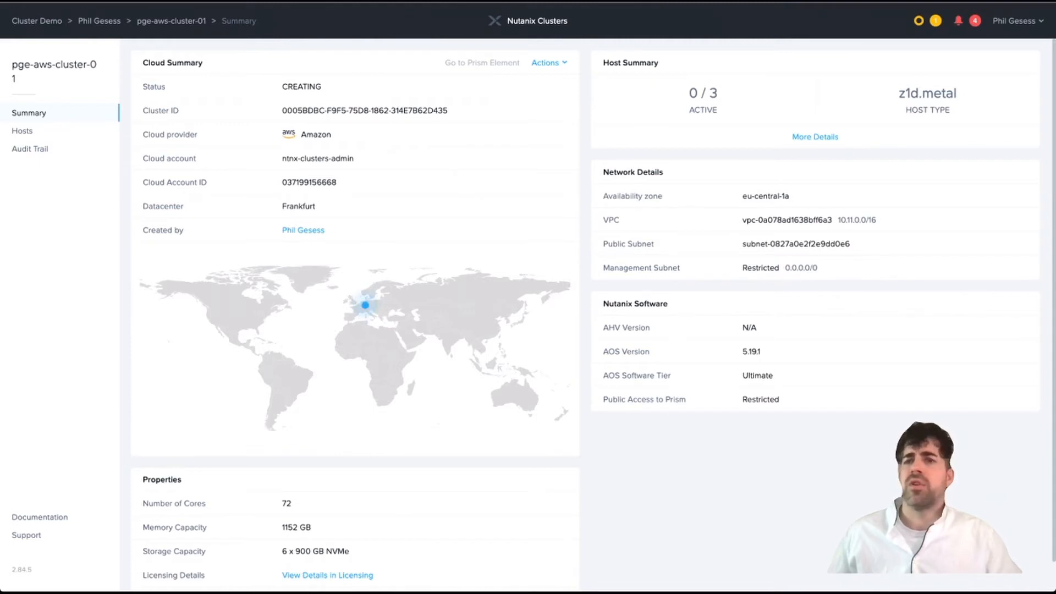
{"action": "scroll", "coordinate": [594, 315], "scroll_direction": "down", "scroll_amount": 1}
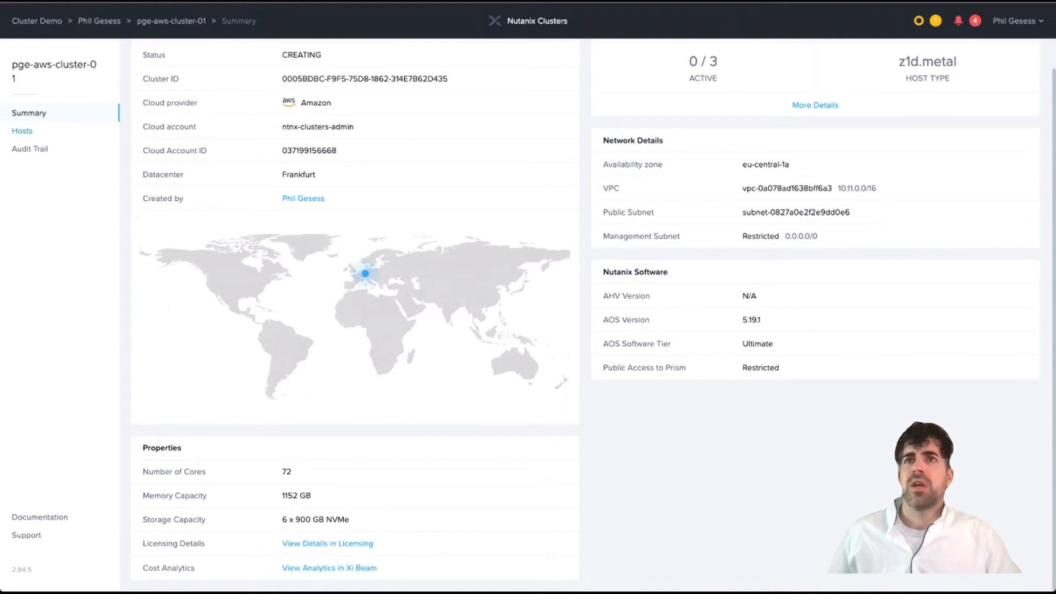
{"action": "left_click", "coordinate": [22, 131]}
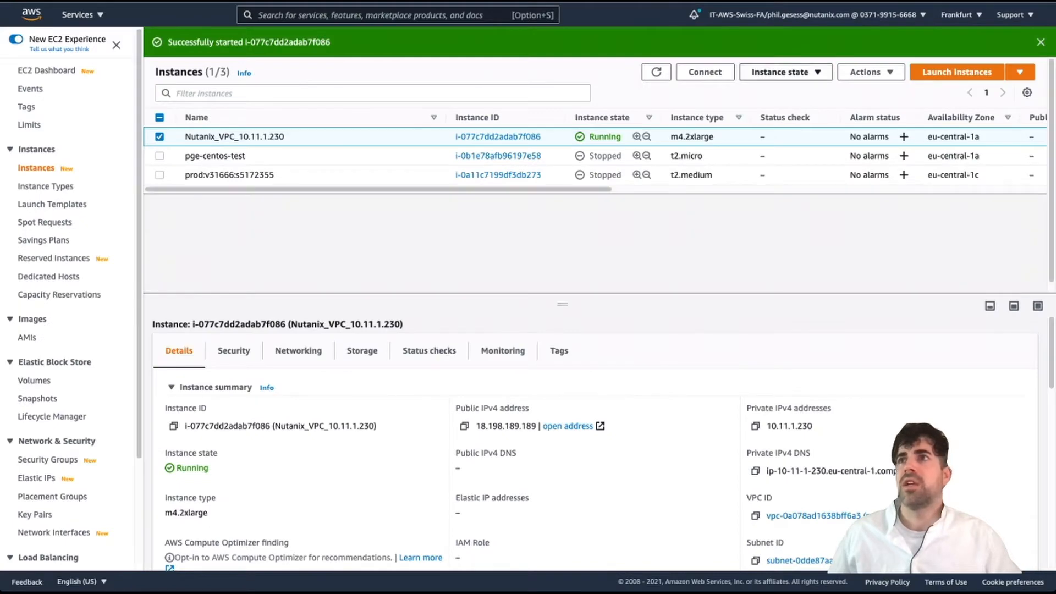
- Refresh EC2 instances and inspect nodes 37920E0608F9, EC33539F7B35 and 4C990869DC69
{"action": "left_click", "coordinate": [656, 72]}
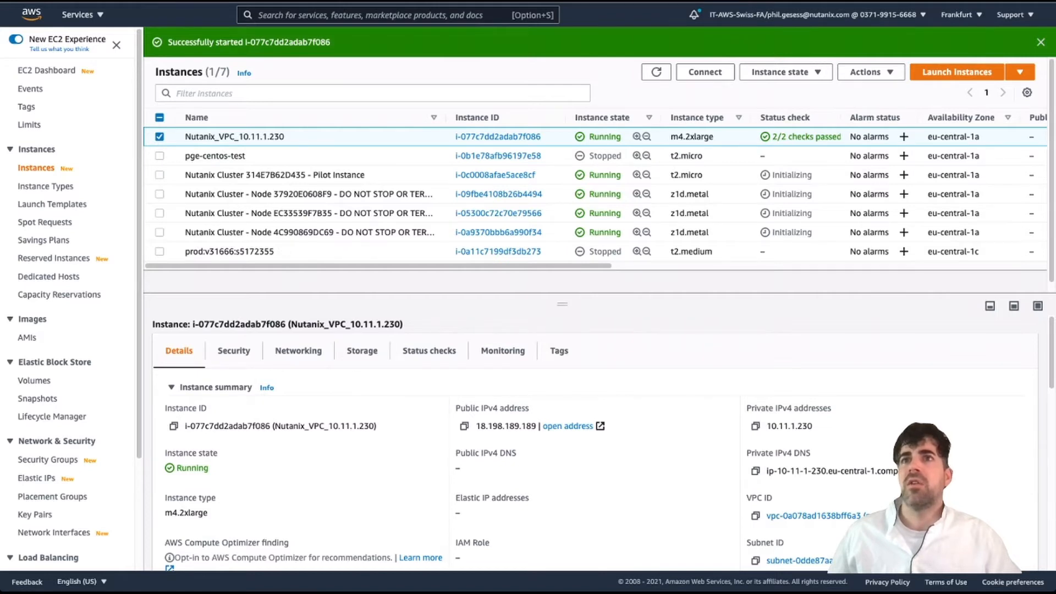
{"action": "scroll", "coordinate": [278, 250], "scroll_direction": "down", "scroll_amount": 1}
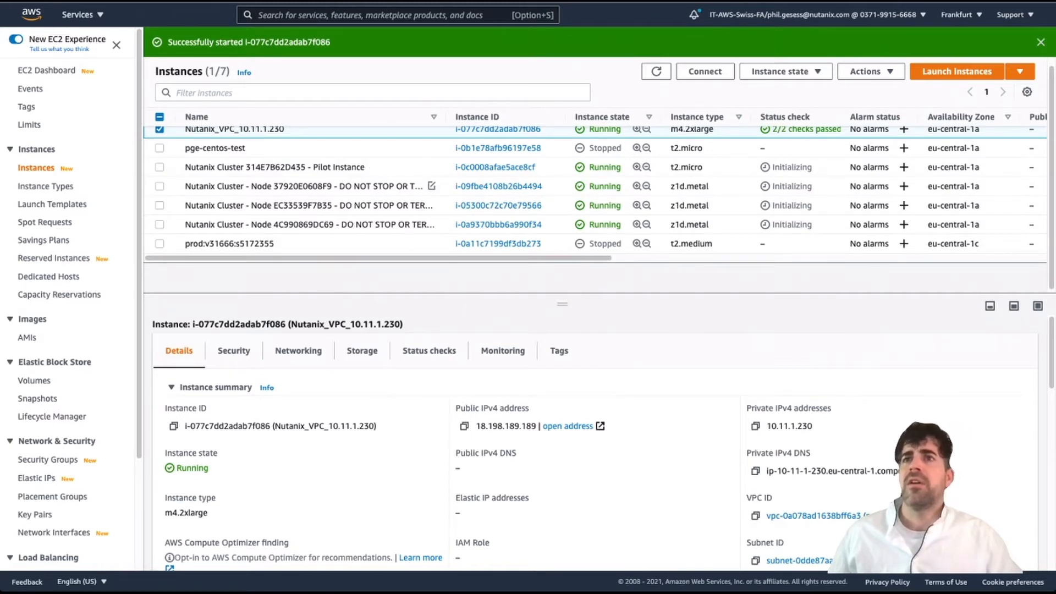
{"action": "left_click", "coordinate": [308, 187]}
{"action": "left_click", "coordinate": [308, 206]}
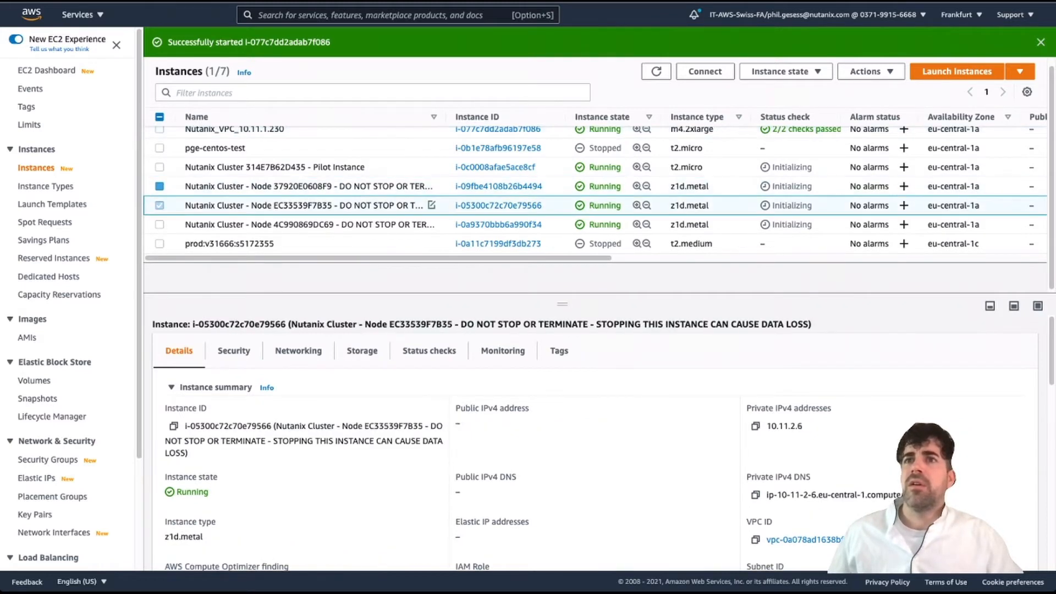
{"action": "left_click", "coordinate": [308, 225]}
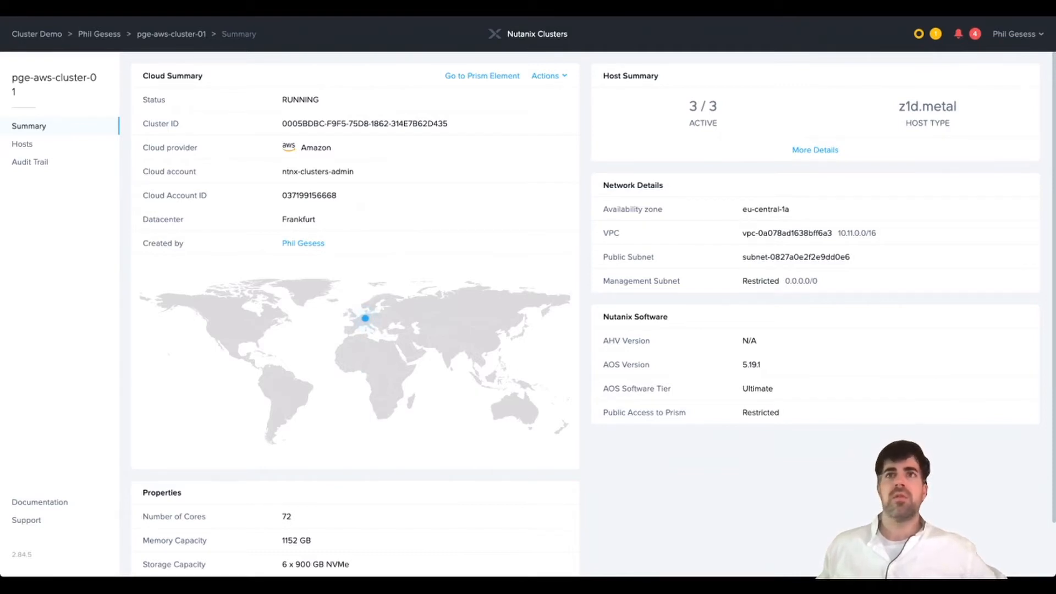
{"action": "double_click", "coordinate": [300, 99]}
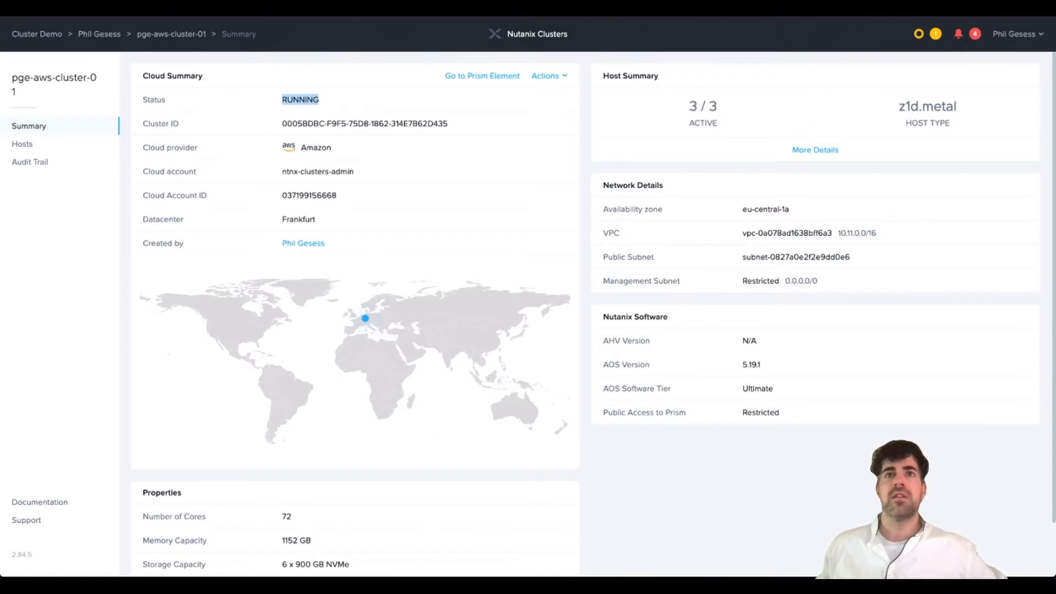
{"action": "left_click", "coordinate": [22, 144]}
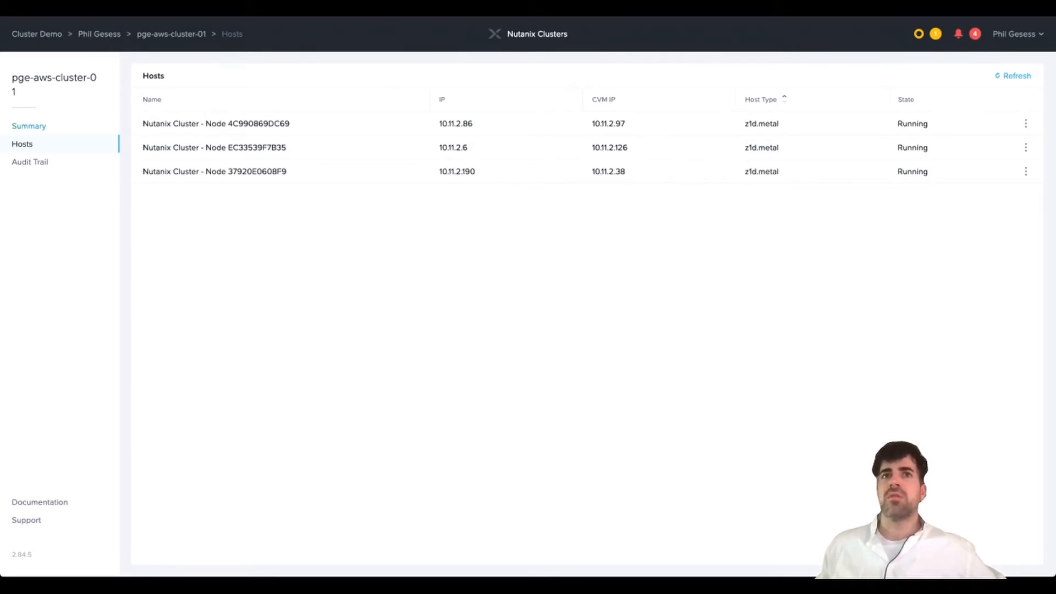
{"action": "left_click", "coordinate": [29, 126]}
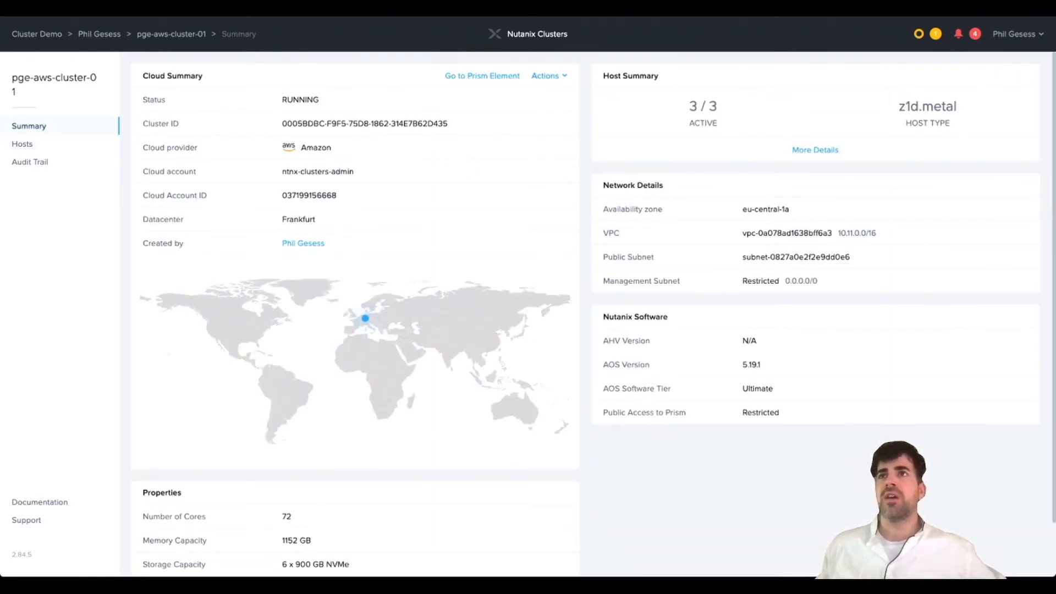
{"action": "left_click", "coordinate": [548, 75]}
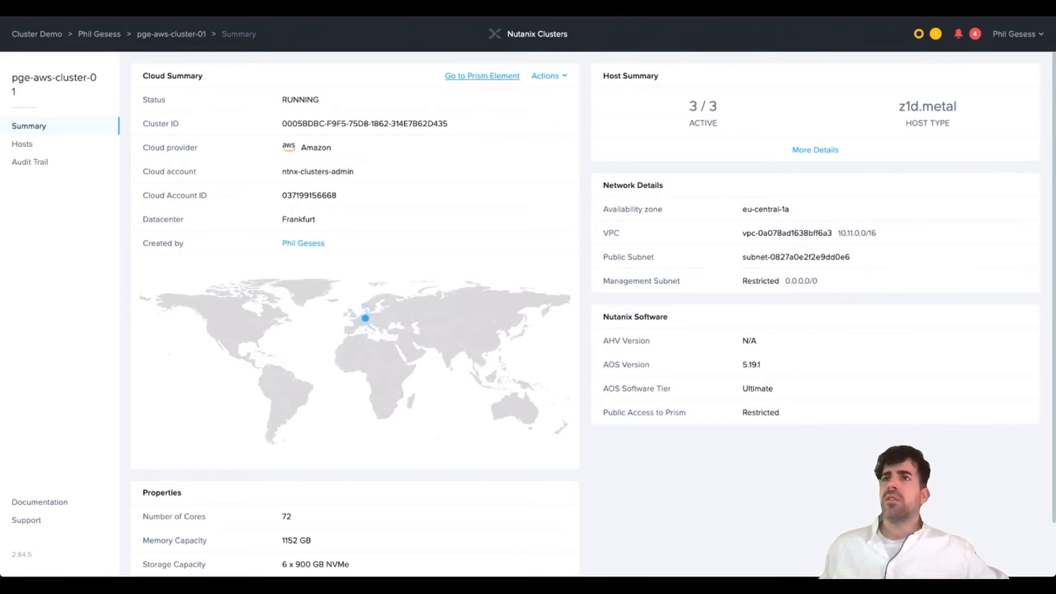
- Open pge-aws-cluster-01 in Prism Element and go to its empty Data Protection page
{"action": "left_click", "coordinate": [482, 76]}
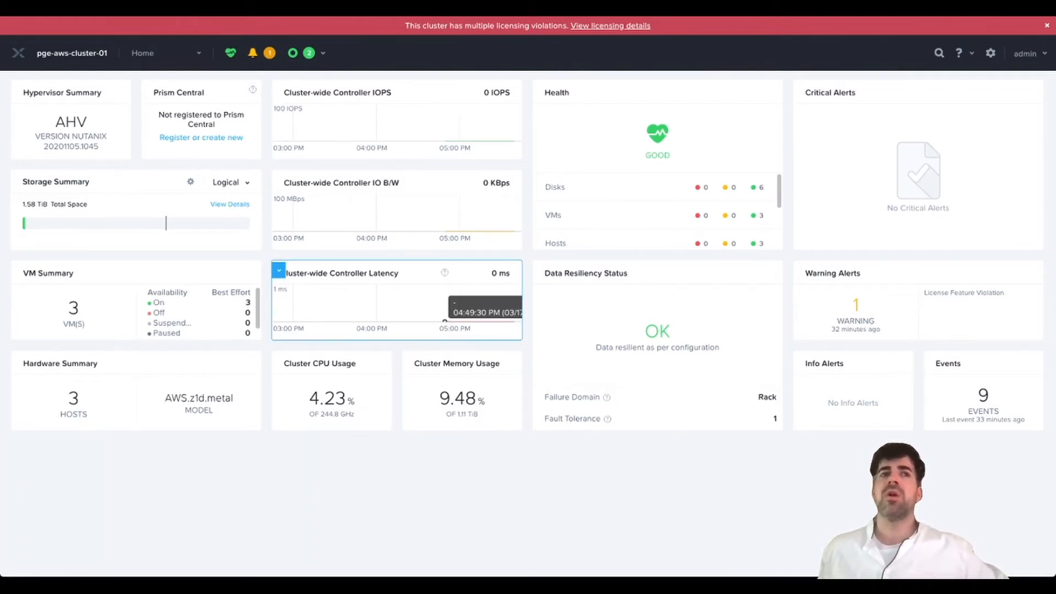
{"action": "left_click", "coordinate": [145, 53]}
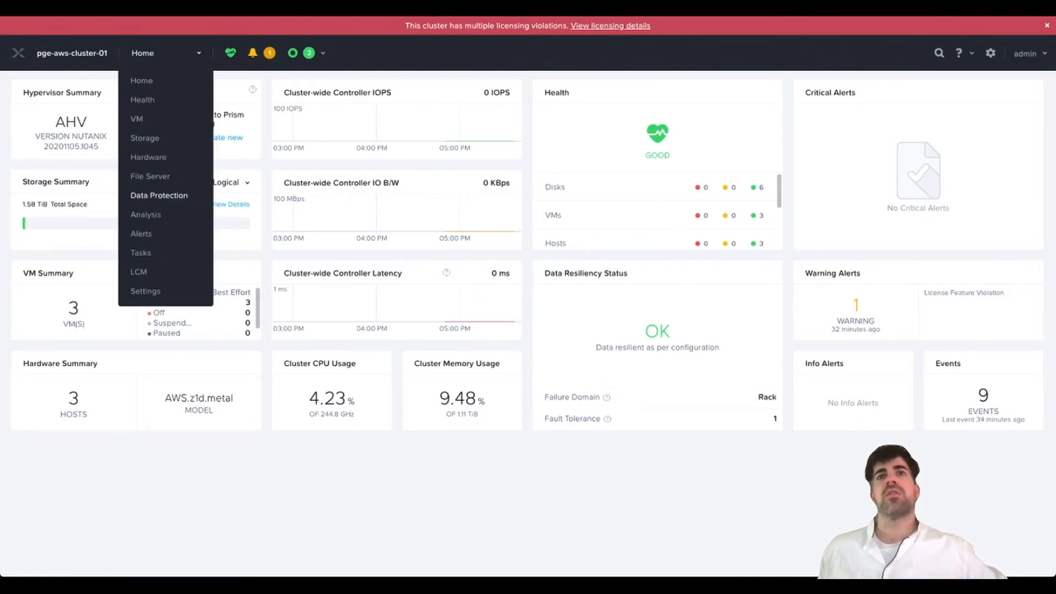
{"action": "left_click", "coordinate": [159, 195]}
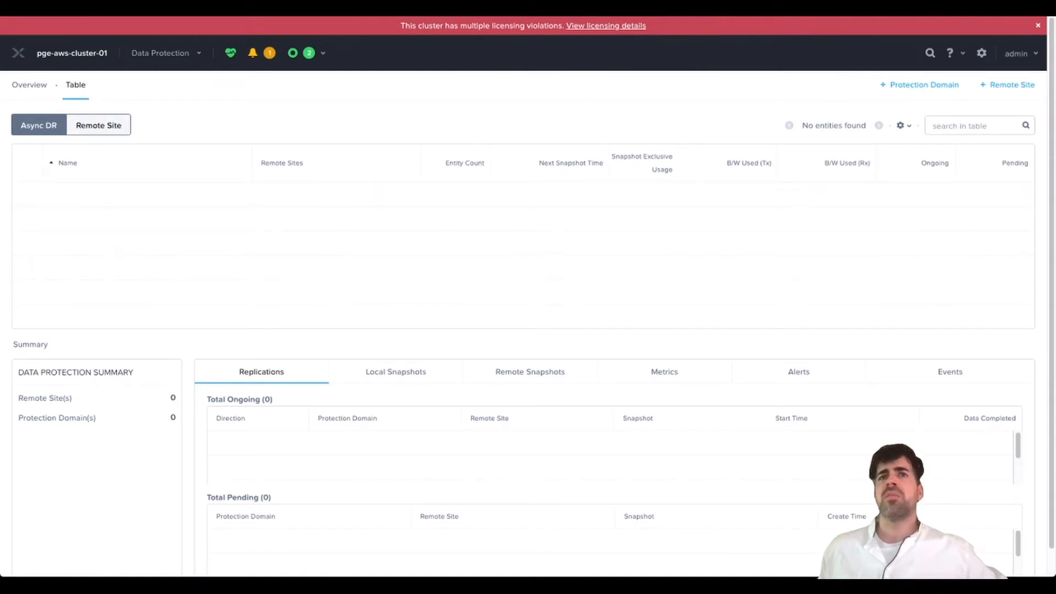
- View pge-aws-cluster-01's empty Remote Site table and copy the name cloudconnect-aws-pge-lab-01 from Cluster03
{"action": "left_click", "coordinate": [98, 125]}
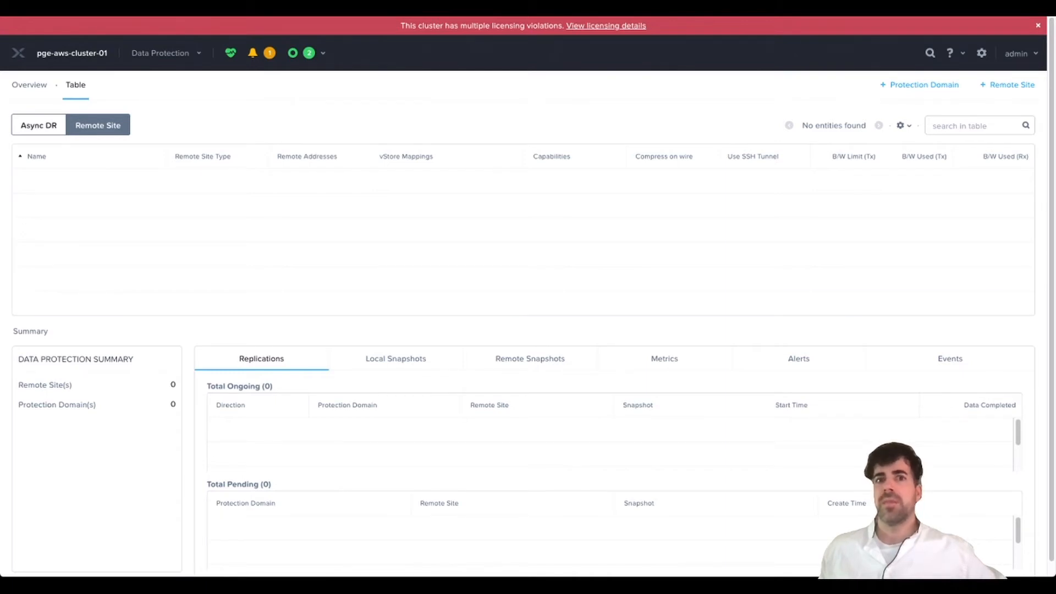
{"action": "left_click", "coordinate": [1007, 85]}
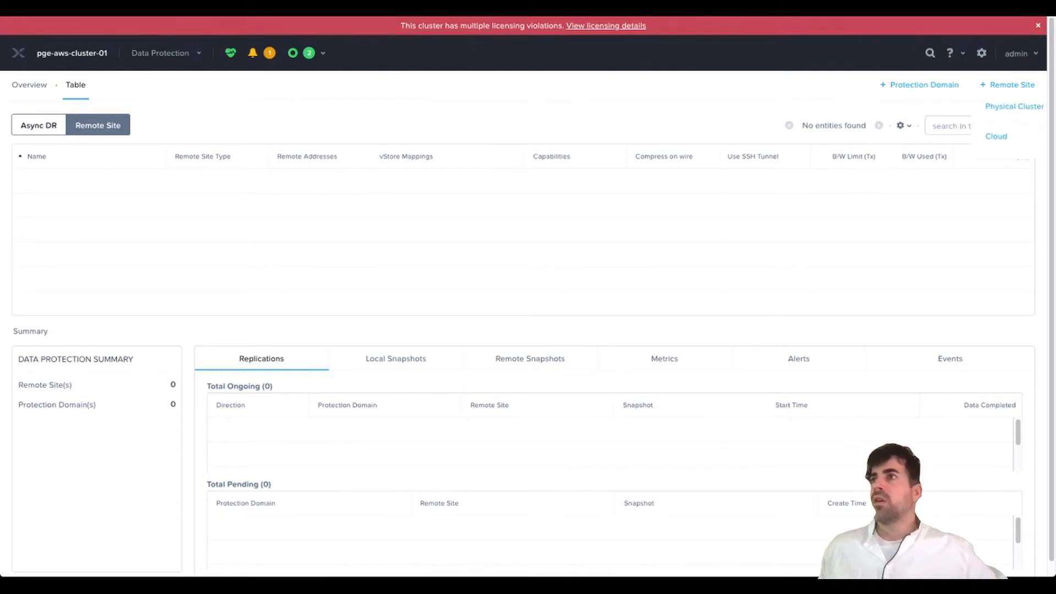
{"action": "left_click", "coordinate": [1014, 106]}
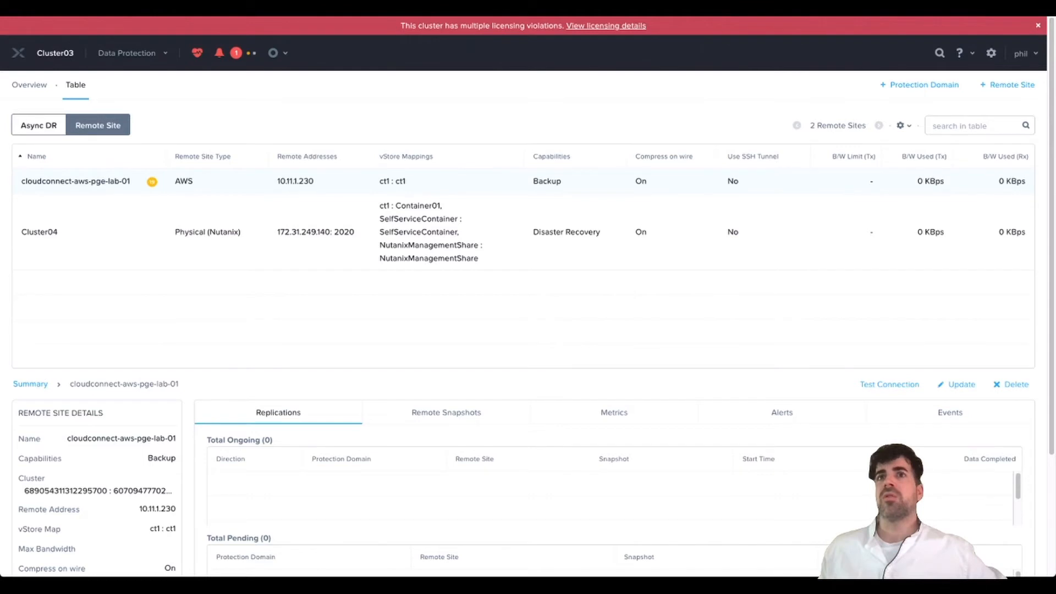
{"action": "left_click_drag", "start_coordinate": [131, 181], "coordinate": [21, 181]}
{"action": "key", "text": "super+c"}
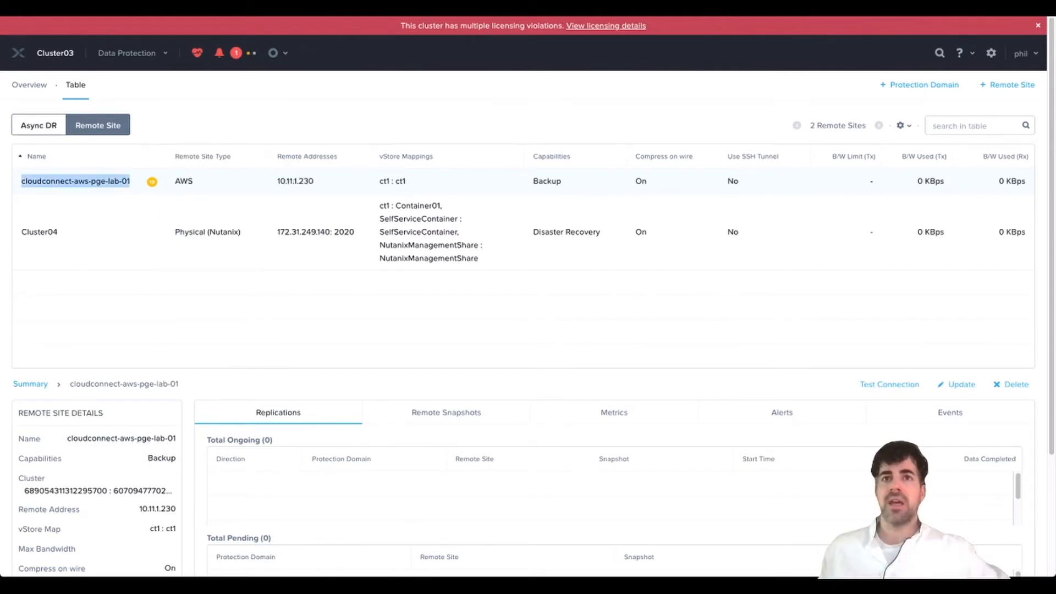
{"action": "left_click", "coordinate": [21, 181]}
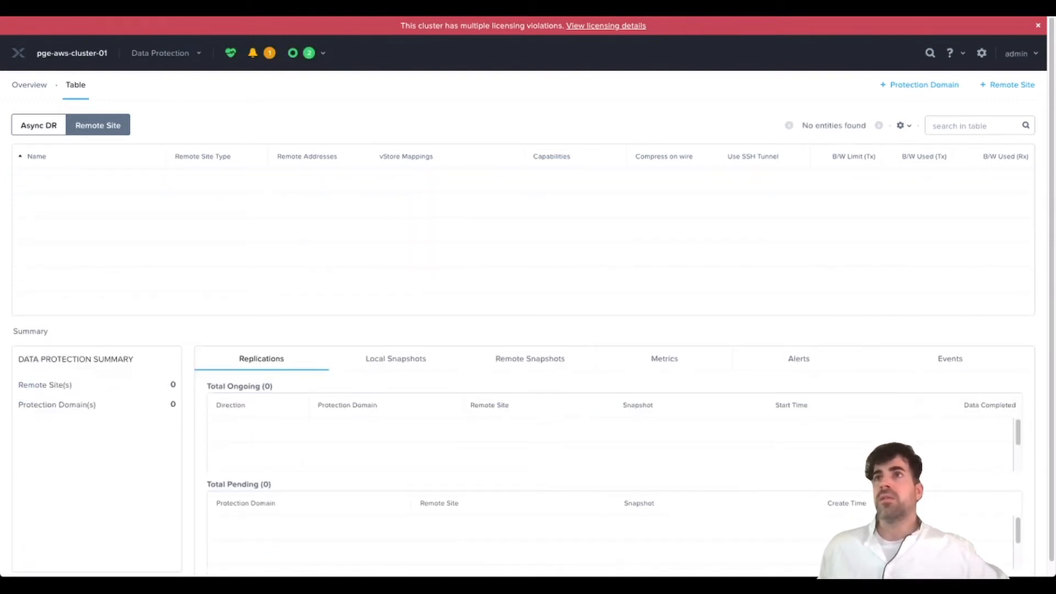
- Add a remote site named cloudconnect-aws-pge-lab-01 with Backup capability
{"action": "left_click", "coordinate": [1007, 84]}
{"action": "left_click", "coordinate": [506, 256]}
{"action": "key", "text": "super+v"}
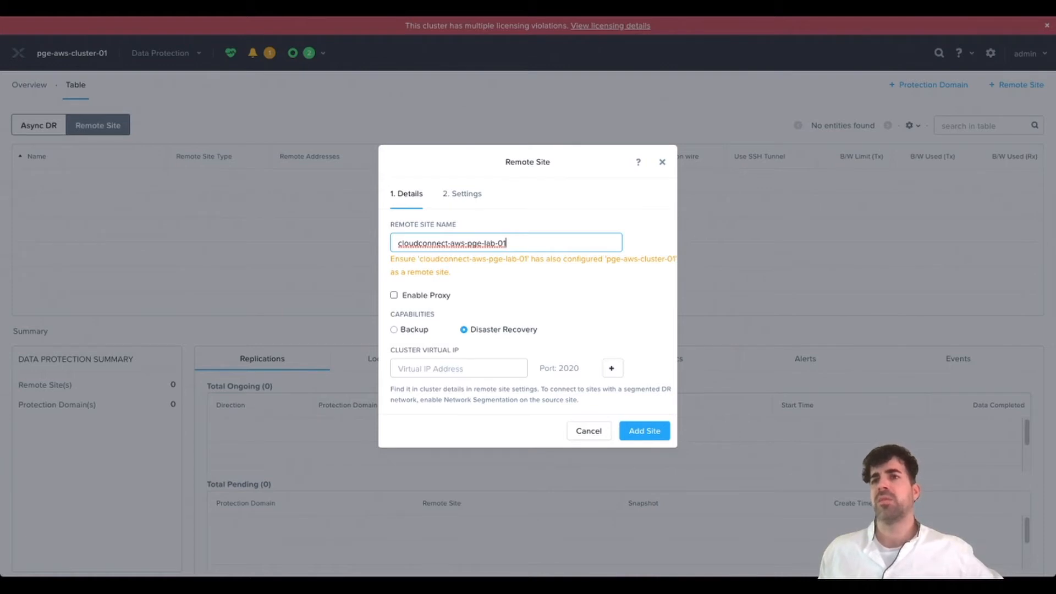
{"action": "left_click", "coordinate": [394, 330]}
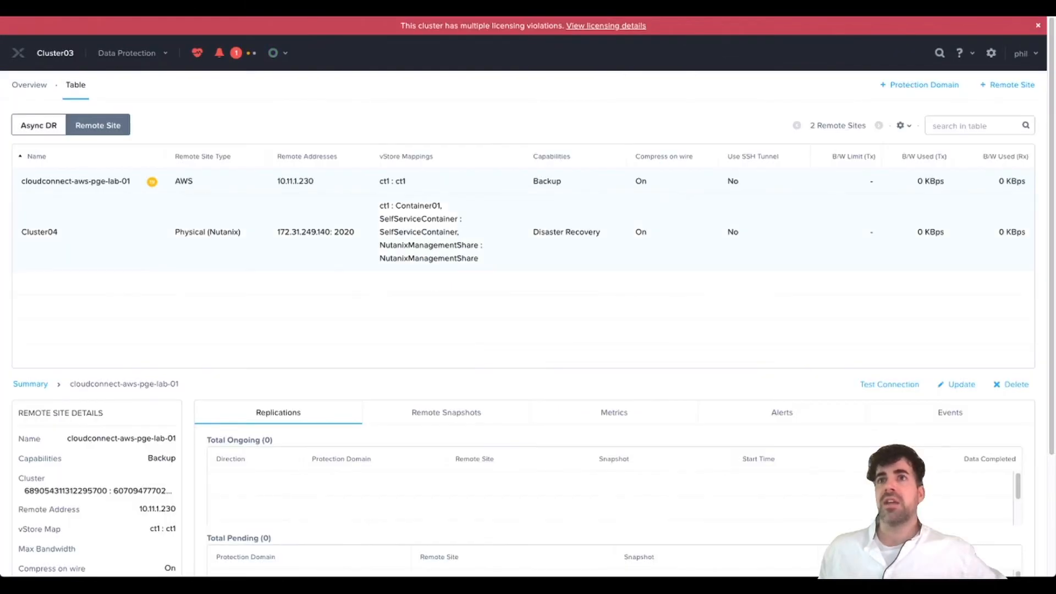
- Fill the cluster virtual IP with the remote address 10.11.1.230 copied from Cluster03
{"action": "left_click_drag", "start_coordinate": [315, 181], "coordinate": [277, 181]}
{"action": "key", "text": "ctrl+c"}
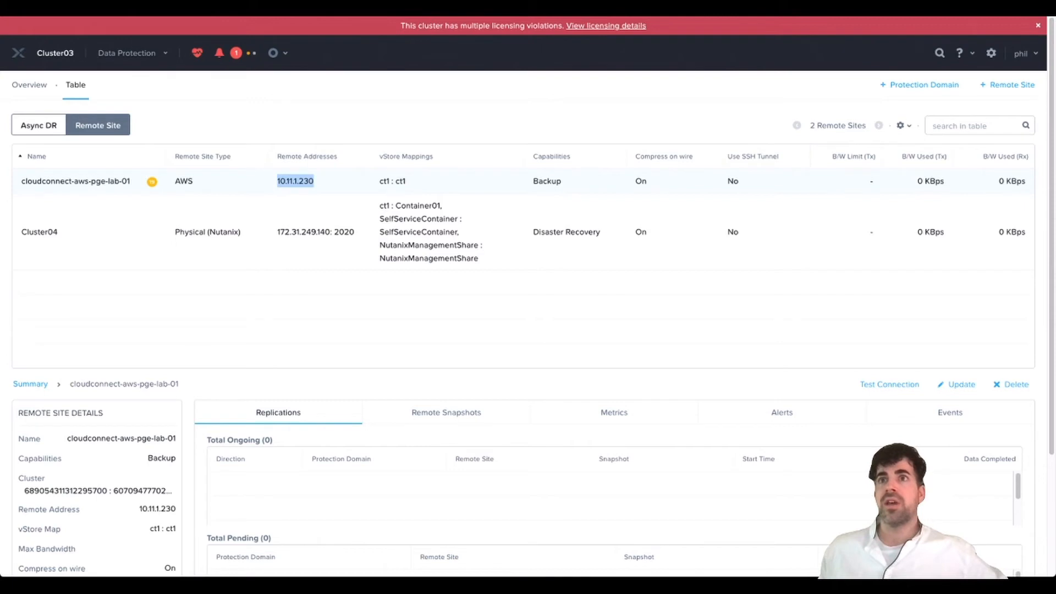
{"action": "left_click", "coordinate": [280, 182]}
{"action": "key", "text": "ctrl+v"}
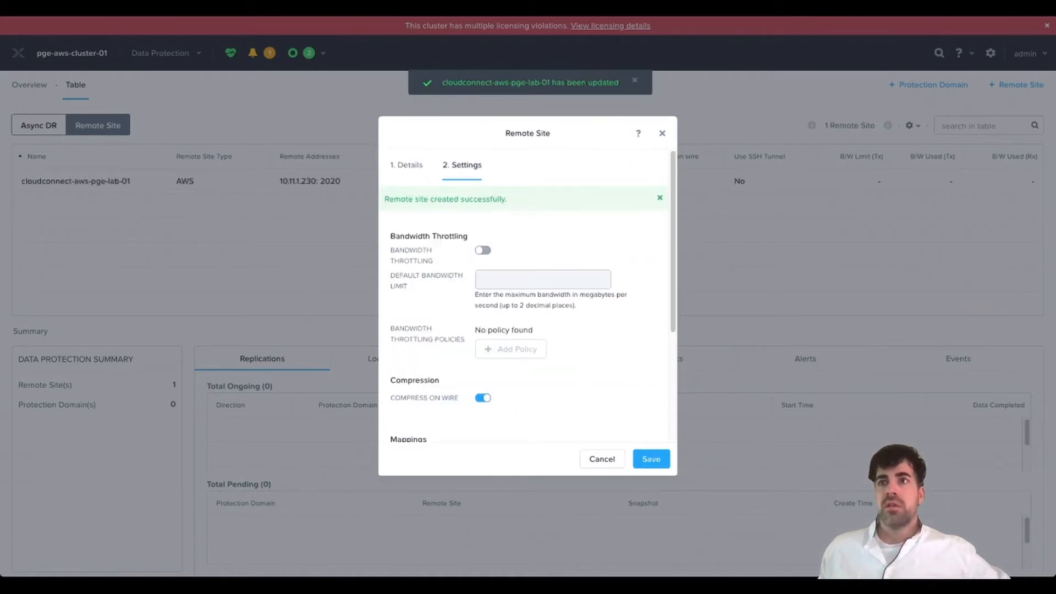
{"action": "scroll", "coordinate": [528, 297], "scroll_direction": "down", "scroll_amount": 3}
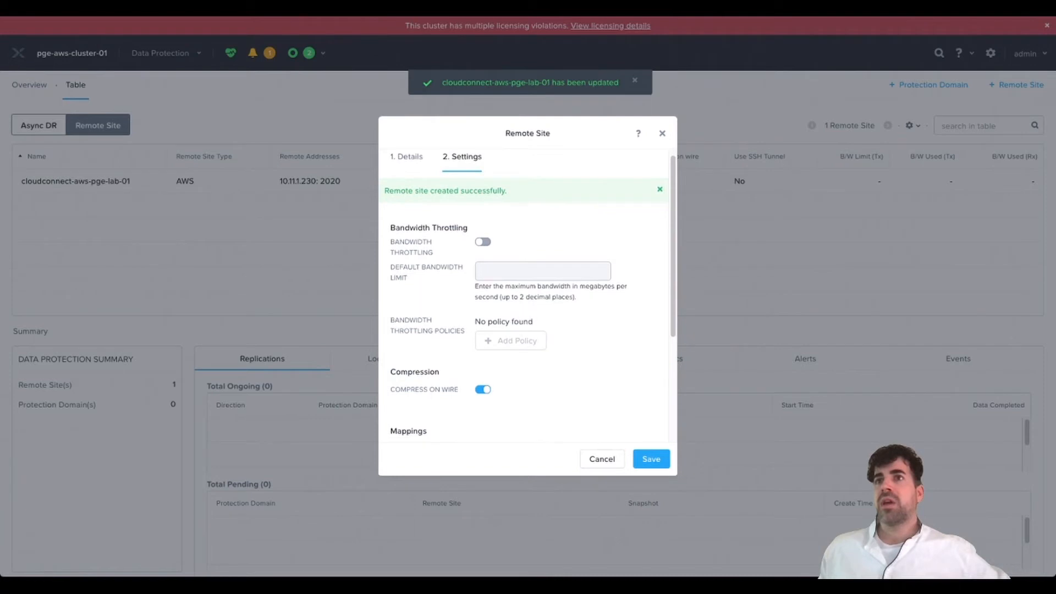
{"action": "scroll", "coordinate": [528, 297], "scroll_direction": "up", "scroll_amount": 2}
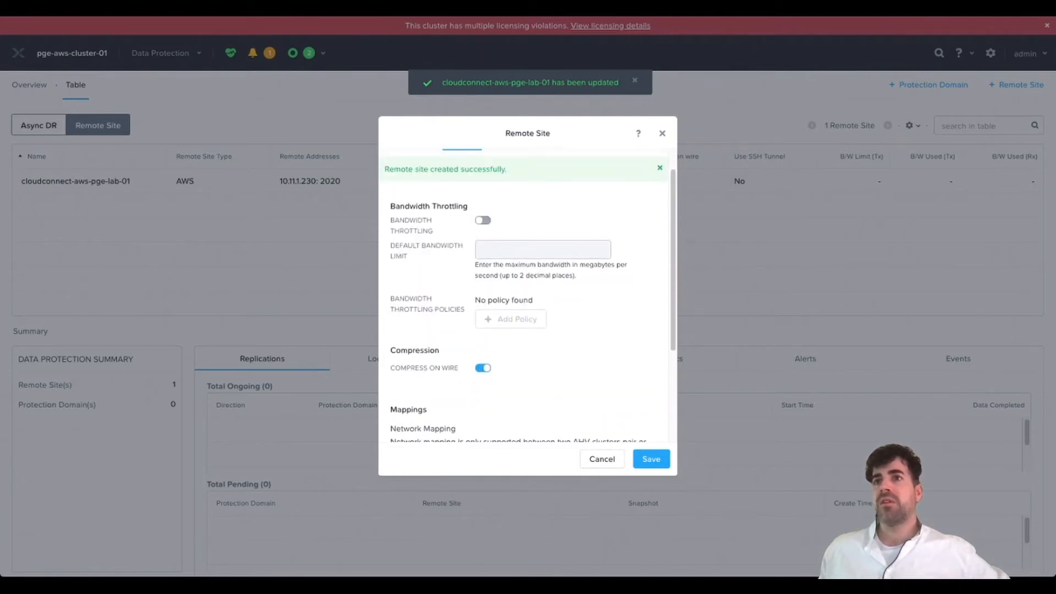
{"action": "scroll", "coordinate": [528, 297], "scroll_direction": "down", "scroll_amount": 1}
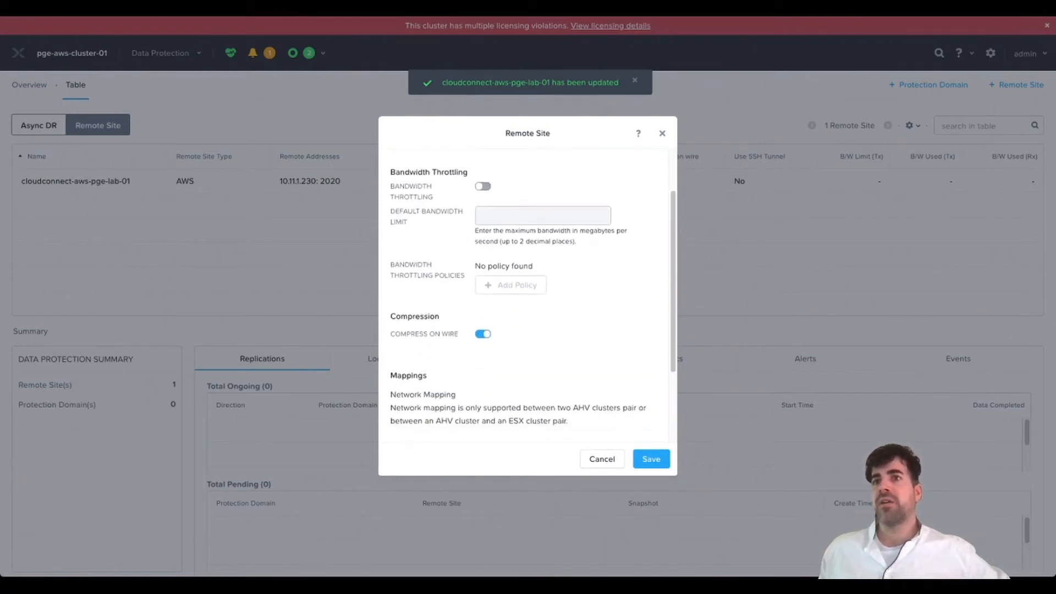
{"action": "scroll", "coordinate": [528, 297], "scroll_direction": "down", "scroll_amount": 3}
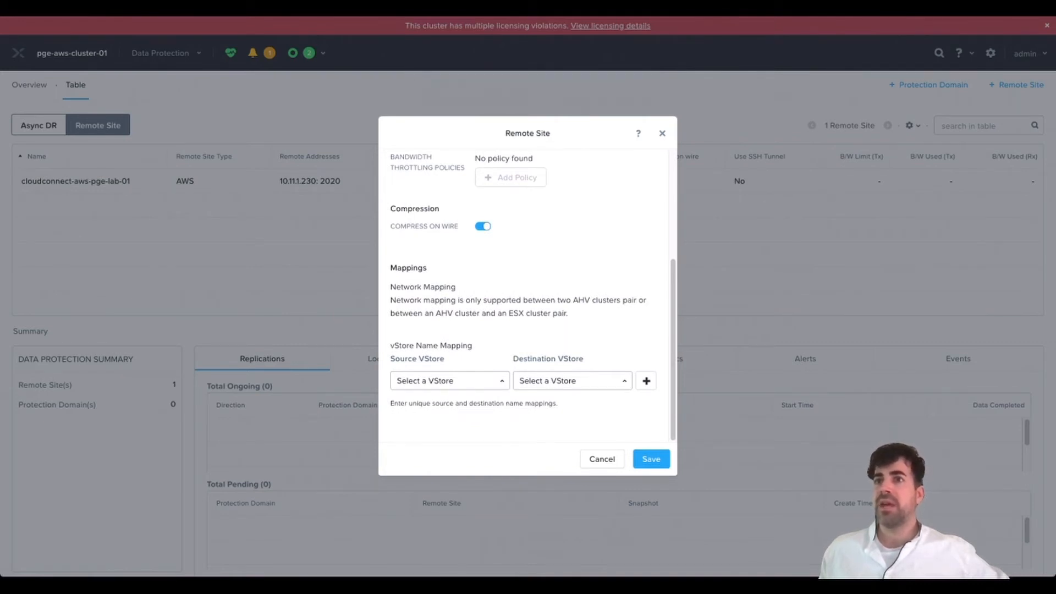
{"action": "left_click", "coordinate": [450, 380]}
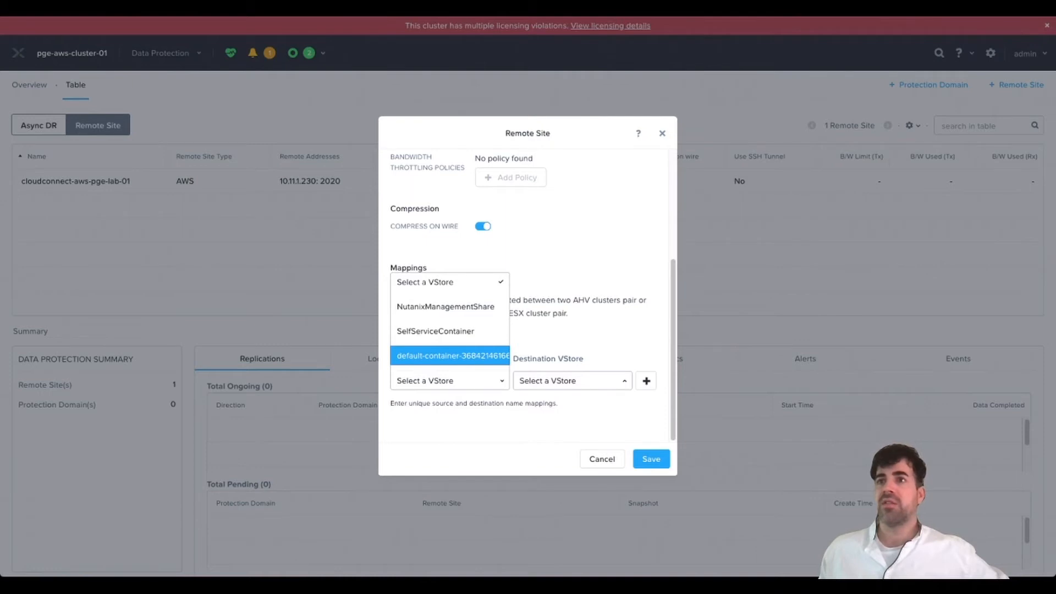
{"action": "left_click", "coordinate": [450, 355]}
{"action": "left_click", "coordinate": [572, 381]}
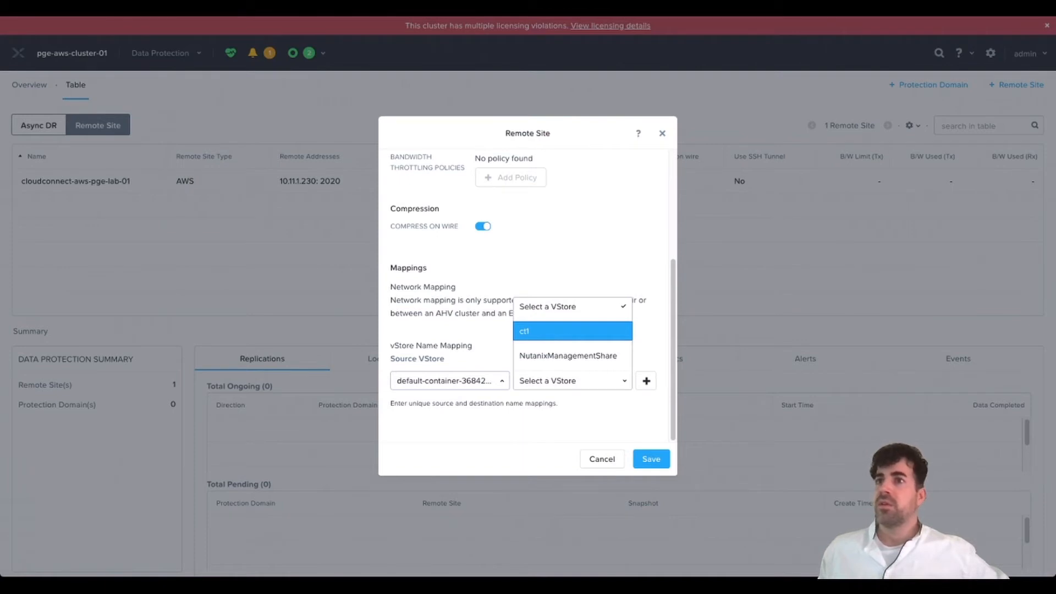
{"action": "left_click", "coordinate": [572, 331]}
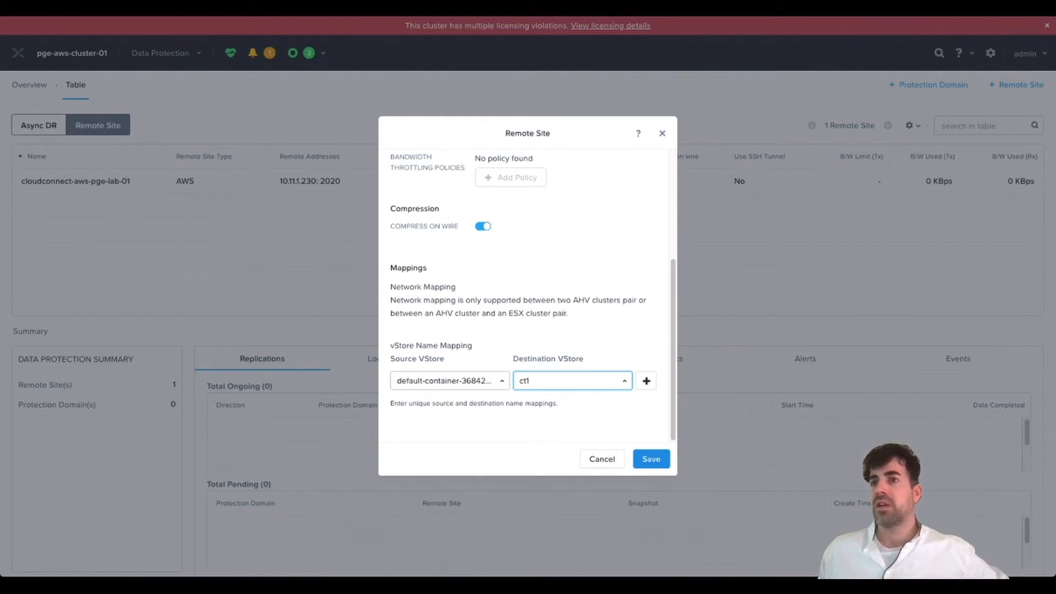
{"action": "left_click", "coordinate": [652, 460]}
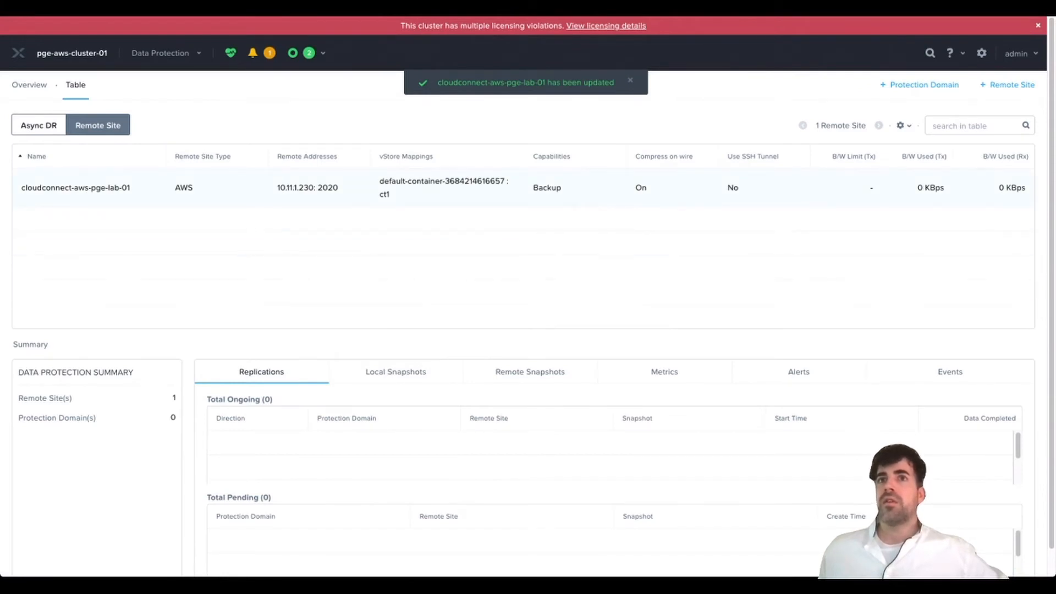
{"action": "left_click", "coordinate": [522, 188]}
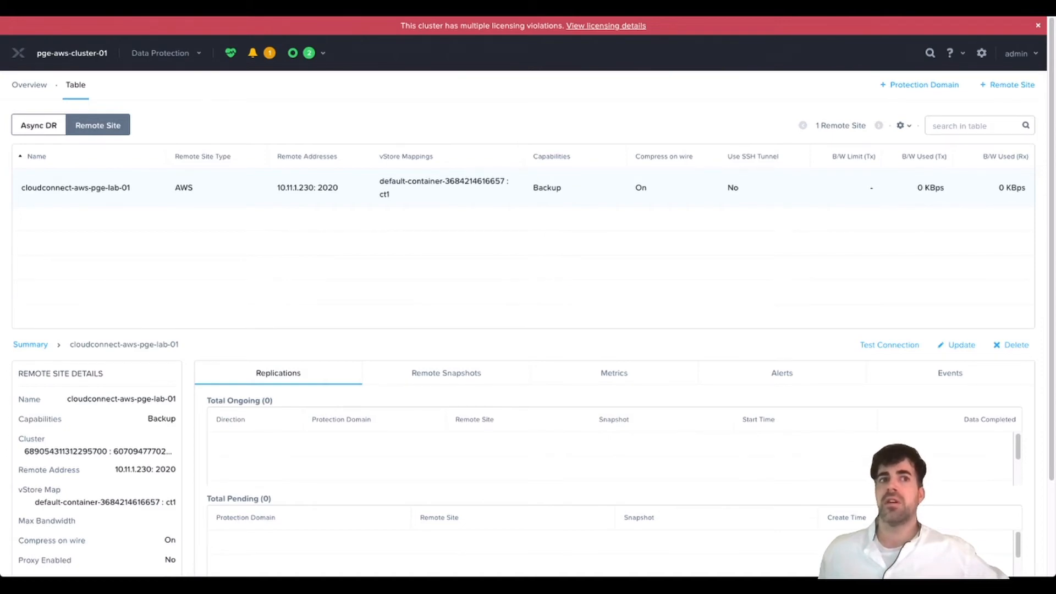
- Scroll through cloudconnect-aws-pge-lab-01's Remote Site Details to confirm its ct1 vStore mapping
{"action": "scroll", "coordinate": [528, 325], "scroll_direction": "down", "scroll_amount": 2}
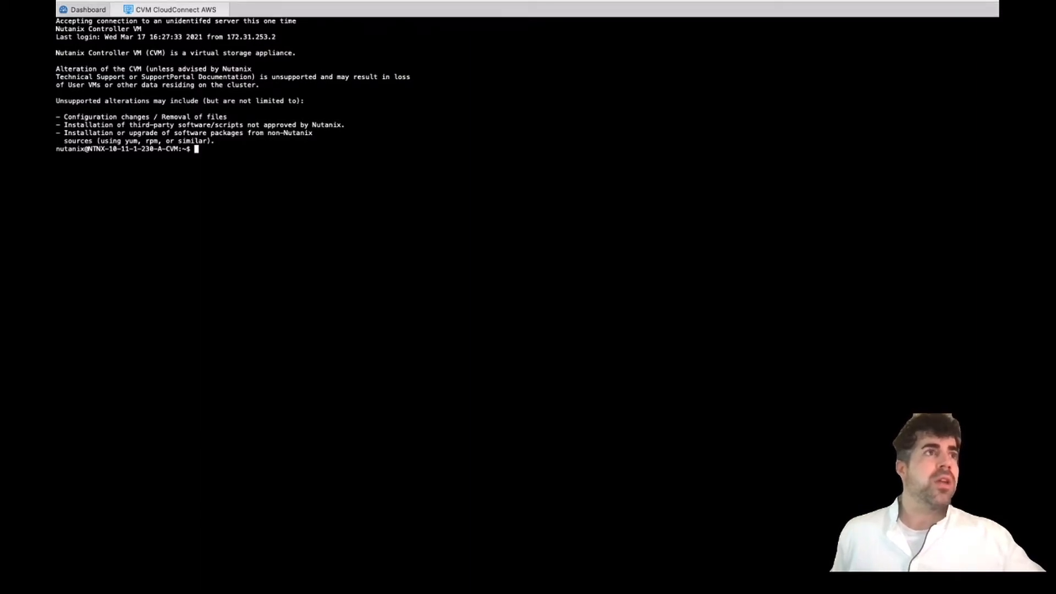
- Start ncli, run remote-site list to see Cluster03 established, and paste the pge-aws-cluster-01 add command
{"action": "type", "text": "ncli"}
{"action": "key", "text": "Return"}
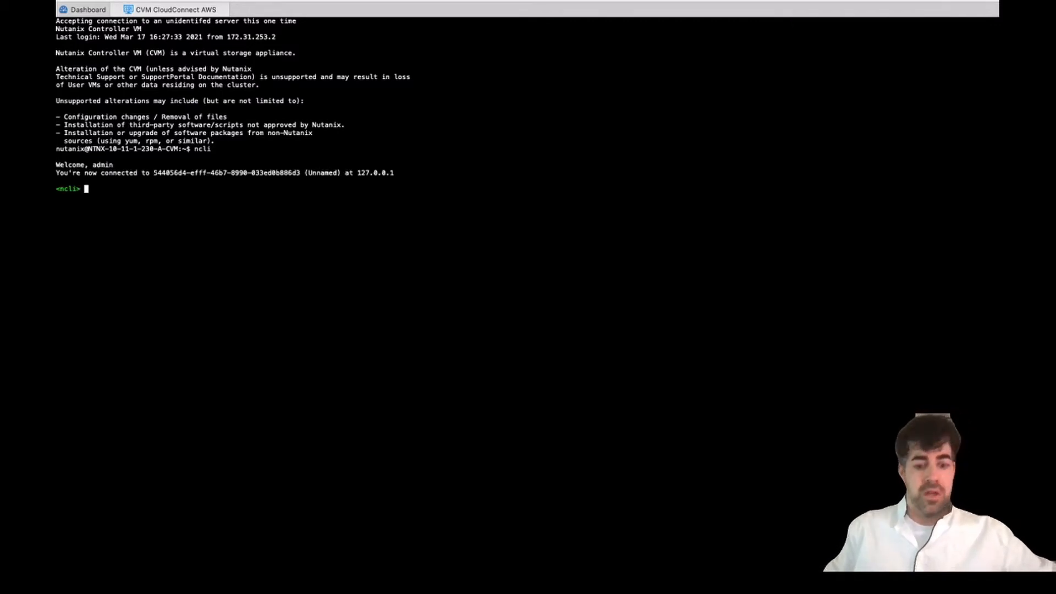
{"action": "type", "text": "remote-"}
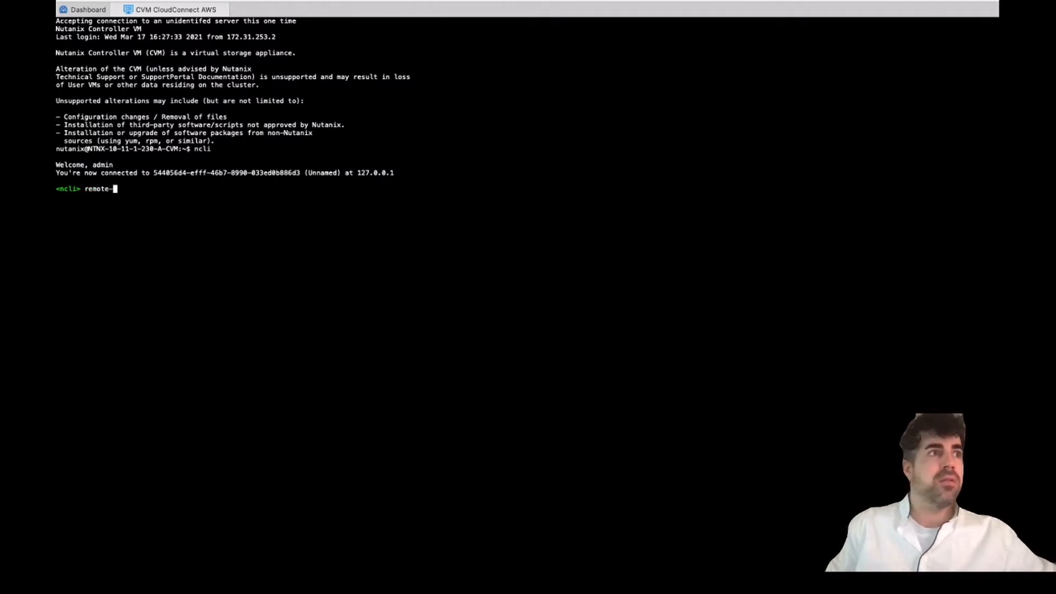
{"action": "type", "text": "site list"}
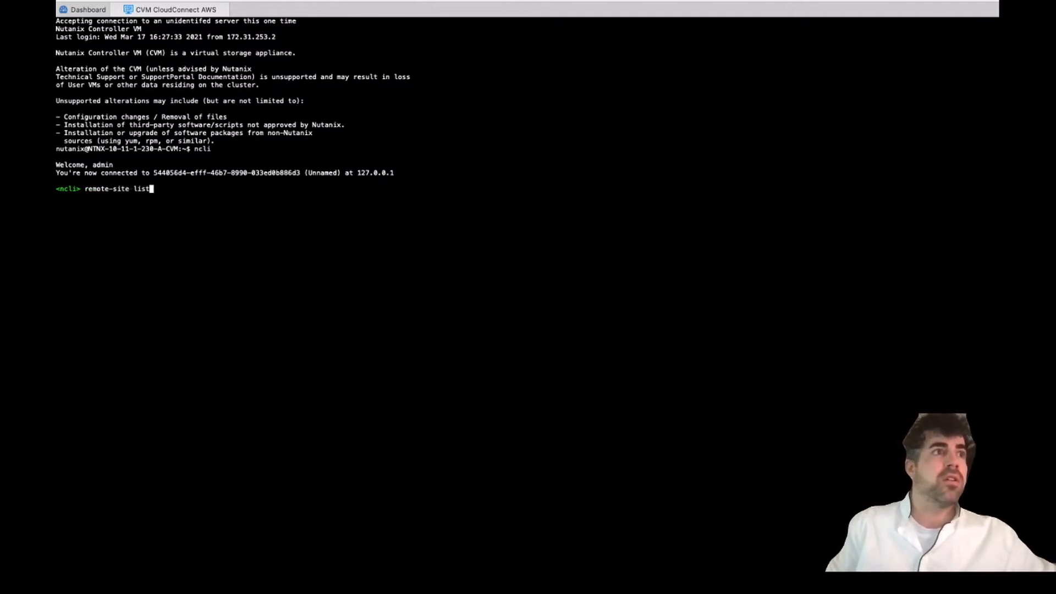
{"action": "key", "text": "Return"}
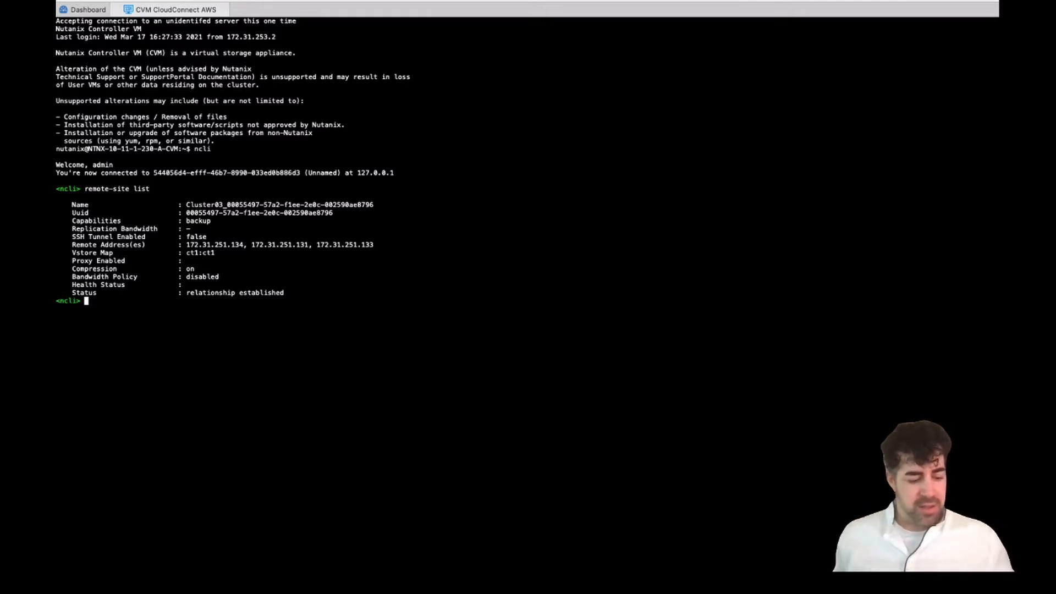
{"action": "key", "text": "super+v"}
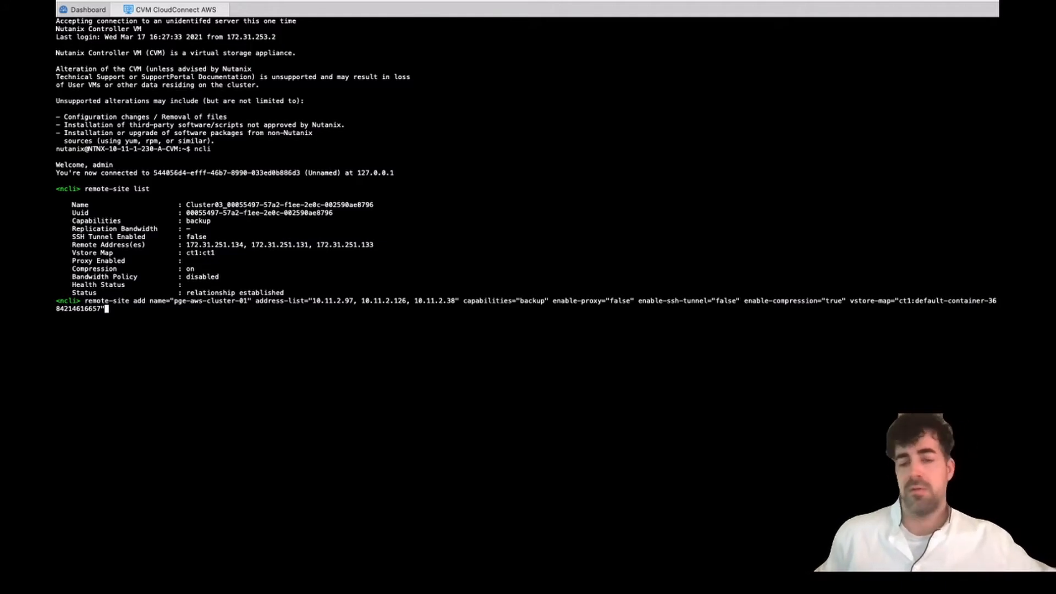
- Run the remote-site add for pge-aws-cluster-01 and rerun remote-site list to verify it
{"action": "key", "text": "Return"}
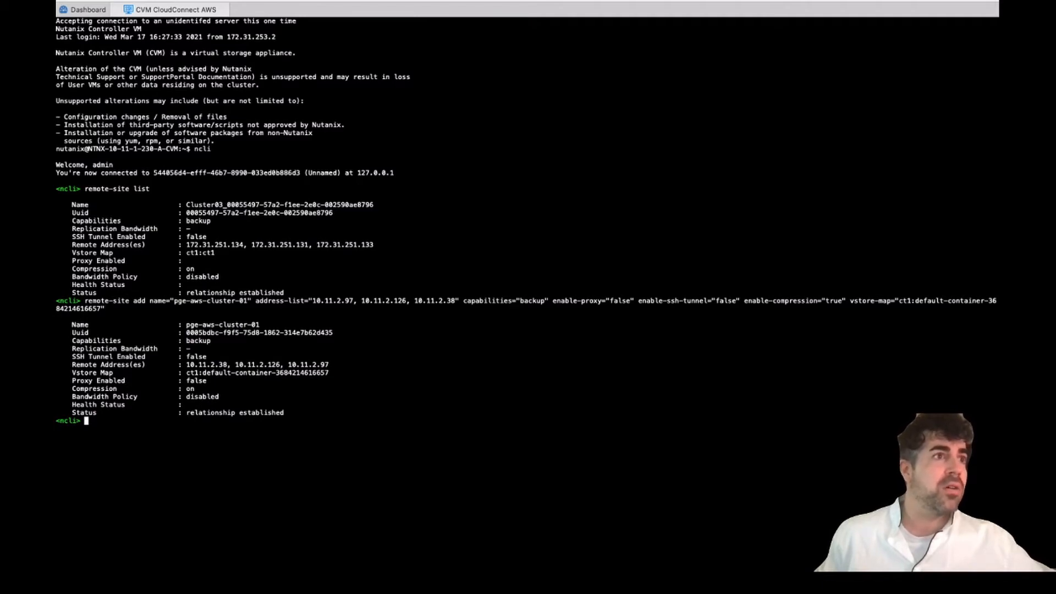
{"action": "key", "text": "Up"}
{"action": "key", "text": "Up"}
{"action": "key", "text": "Return"}
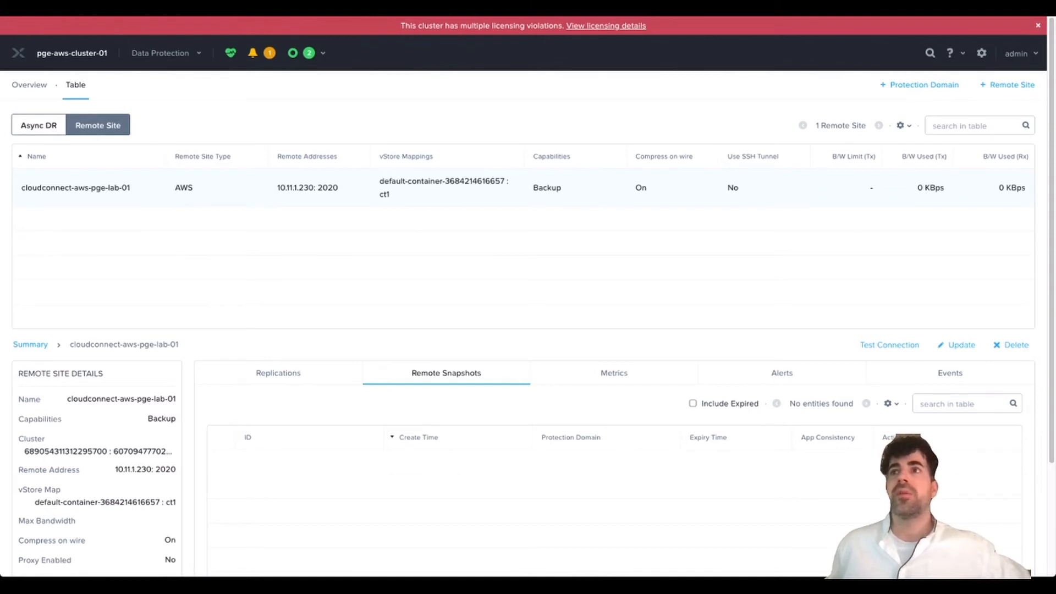
- Create an Async DR protection domain named pge-cloudconnect-aws, copying the name from Cluster03
{"action": "left_click", "coordinate": [39, 125]}
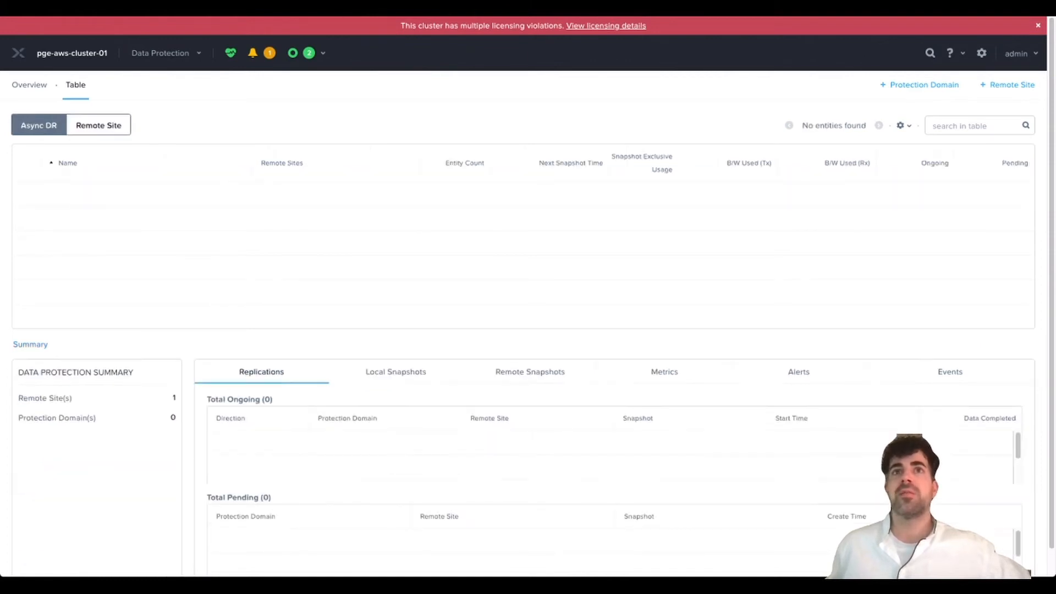
{"action": "left_click", "coordinate": [919, 85]}
{"action": "left_click", "coordinate": [903, 106]}
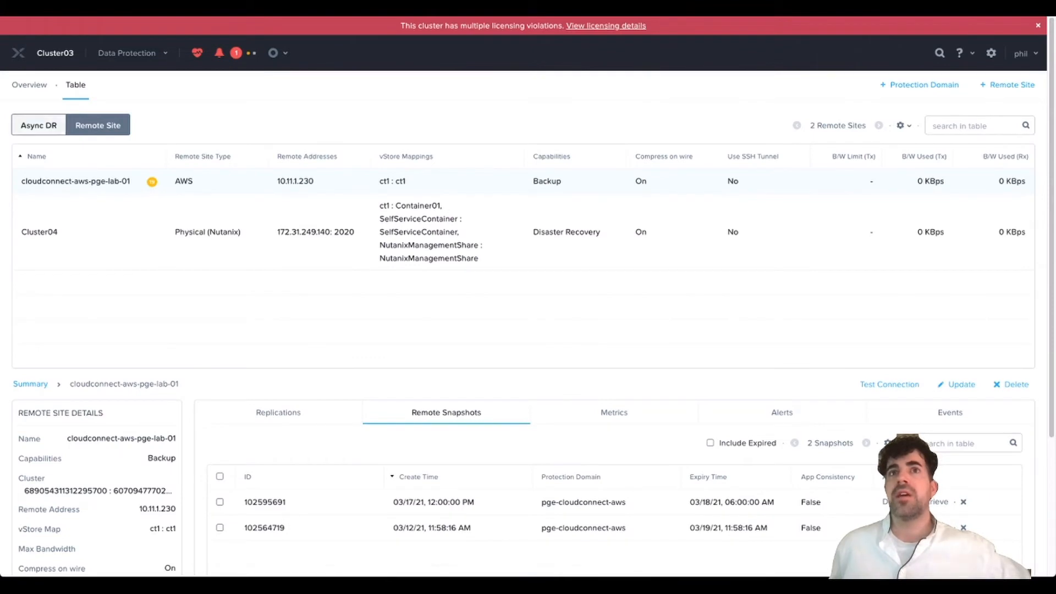
{"action": "left_click", "coordinate": [39, 125]}
{"action": "left_click_drag", "start_coordinate": [138, 268], "coordinate": [52, 268]}
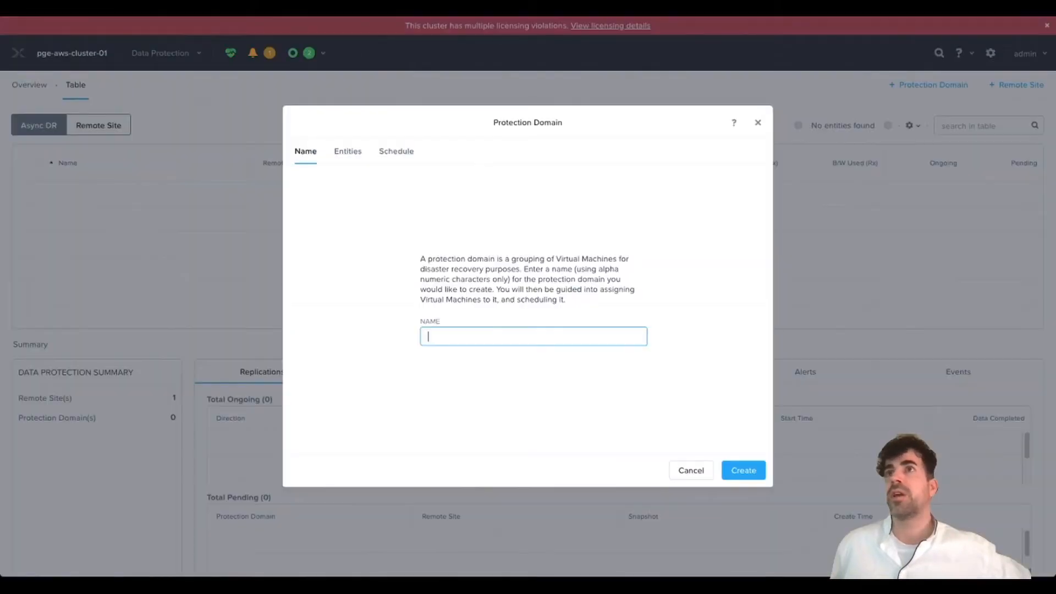
{"action": "type", "text": "pge-cloudconnect-aws"}
{"action": "left_click", "coordinate": [743, 470]}
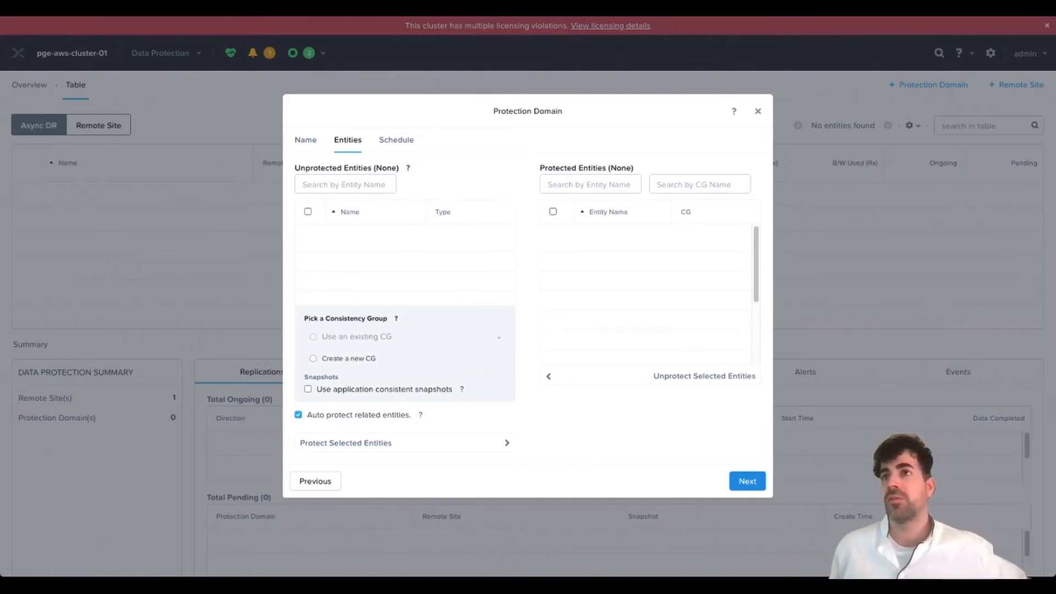
- Skip the Entities and Schedule steps to finish pge-cloudconnect-aws with 0 entities
{"action": "left_click", "coordinate": [747, 481]}
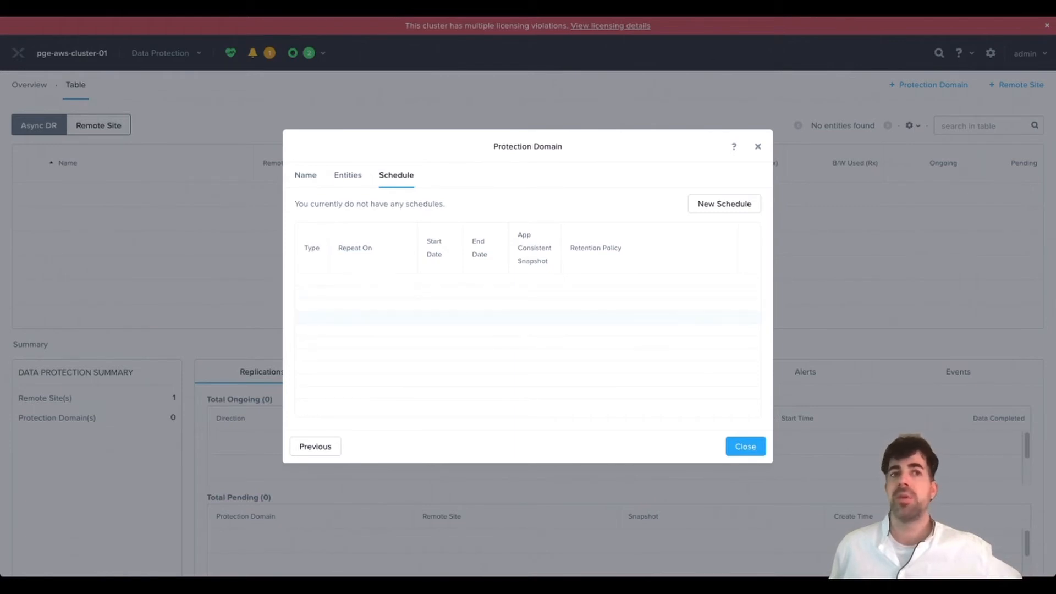
{"action": "left_click", "coordinate": [746, 447]}
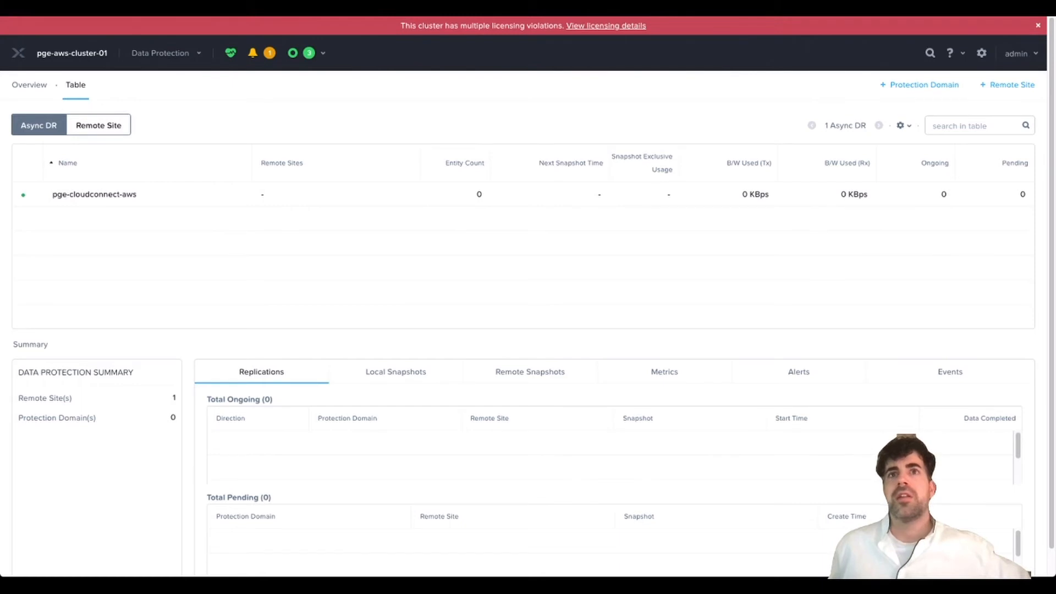
- Open pge-cloudconnect-aws and check its entities, schedules and two remote snapshots at cloudconnect-aws-pge-lab-01
{"action": "left_click", "coordinate": [94, 195]}
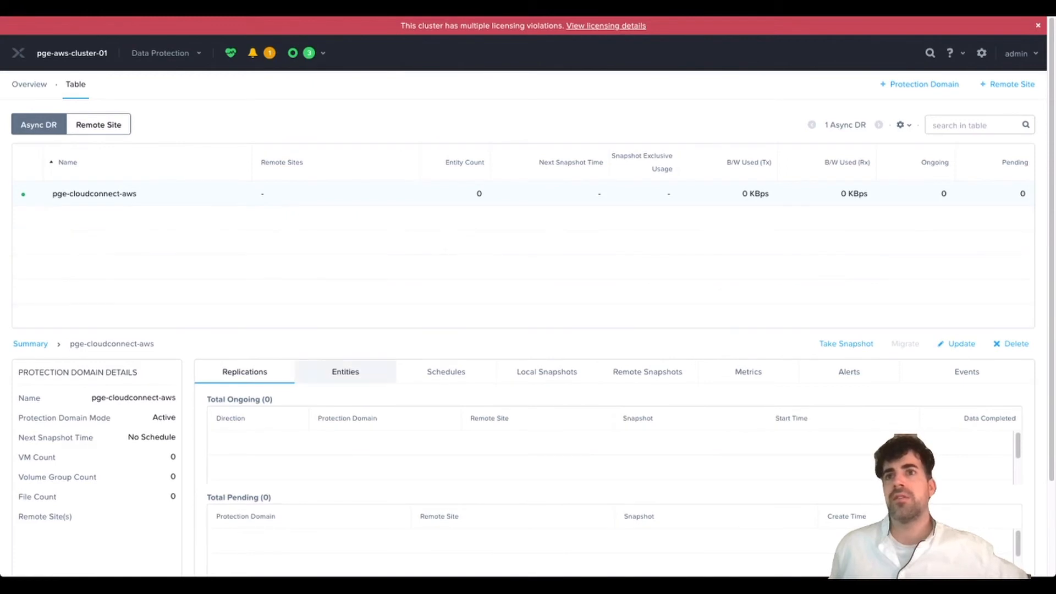
{"action": "left_click", "coordinate": [345, 372]}
{"action": "left_click", "coordinate": [446, 373]}
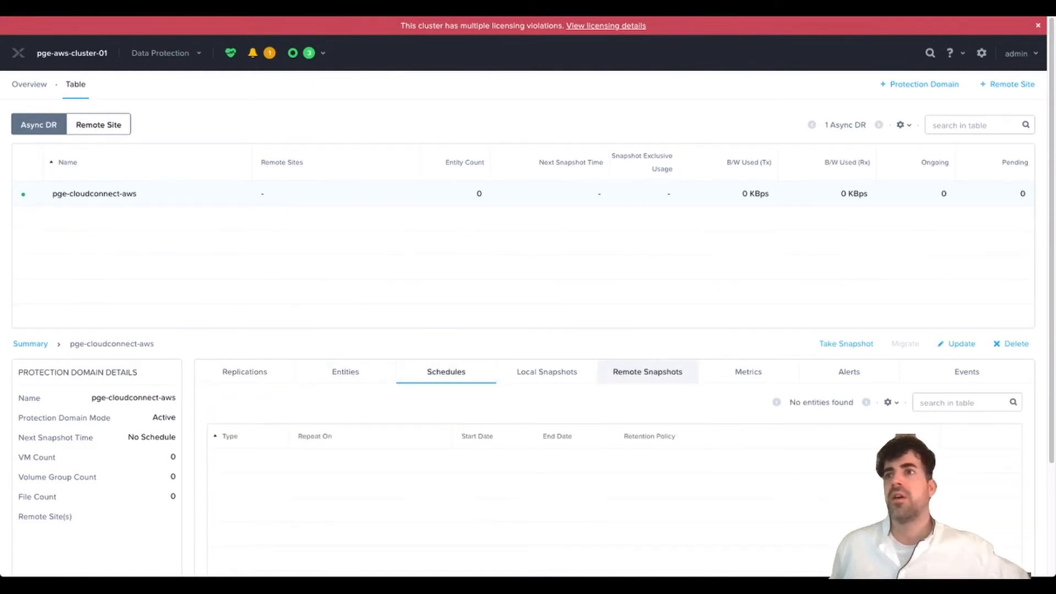
{"action": "left_click", "coordinate": [647, 372]}
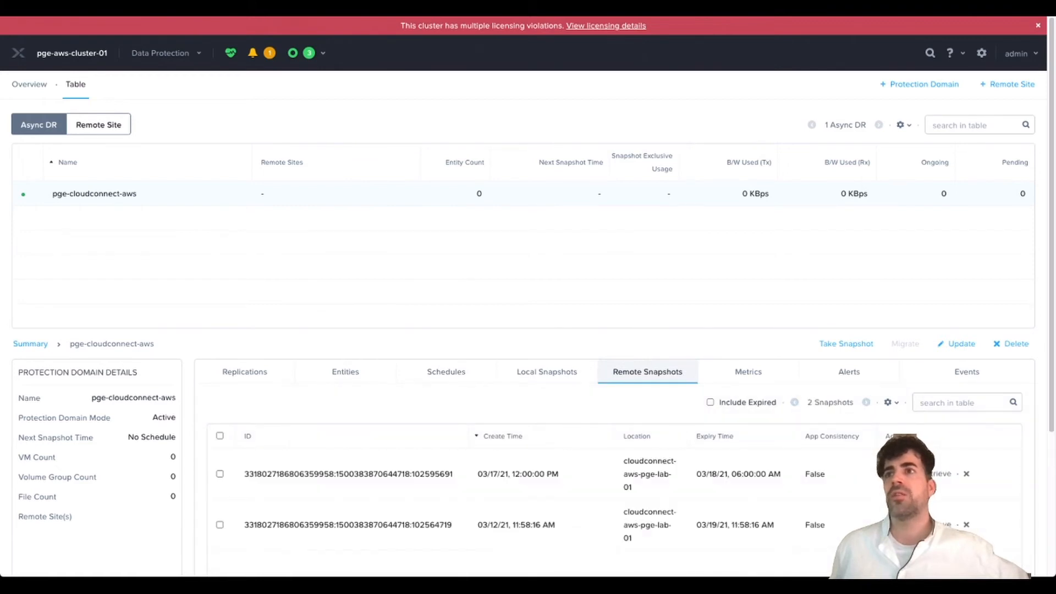
{"action": "scroll", "coordinate": [528, 297], "scroll_direction": "down", "scroll_amount": 1}
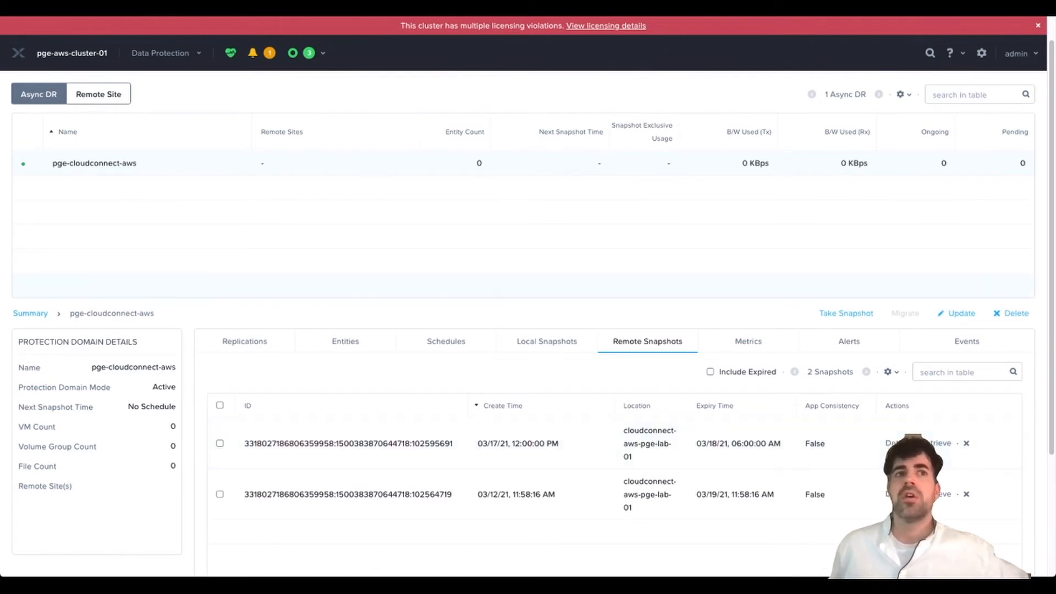
{"action": "scroll", "coordinate": [528, 319], "scroll_direction": "up", "scroll_amount": 1}
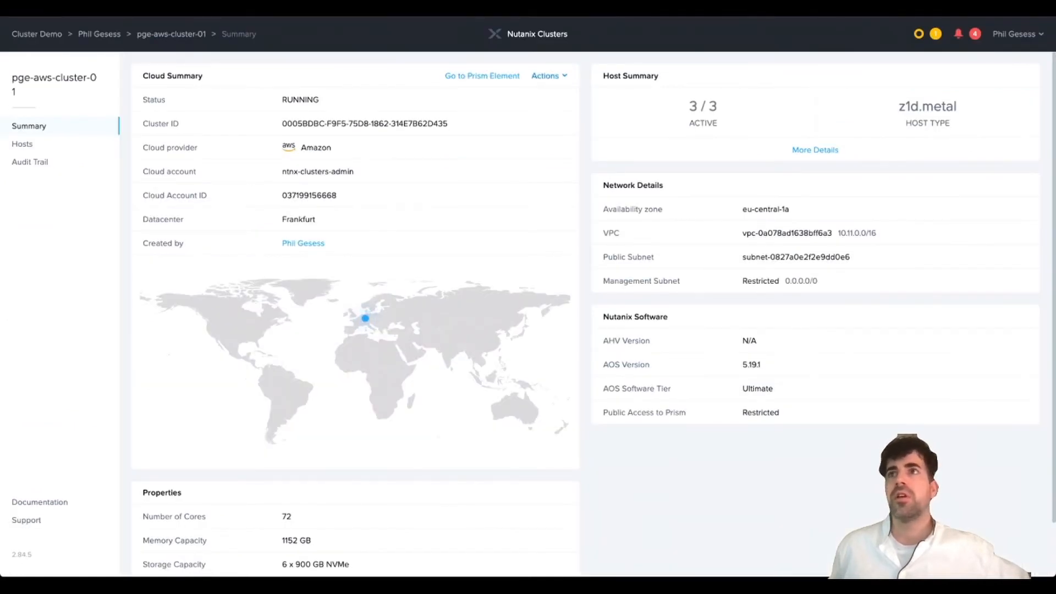
- Hibernate pge-aws-cluster-01 from Actions, entering the cluster name as confirmation
{"action": "left_click", "coordinate": [549, 76]}
{"action": "left_click", "coordinate": [495, 99]}
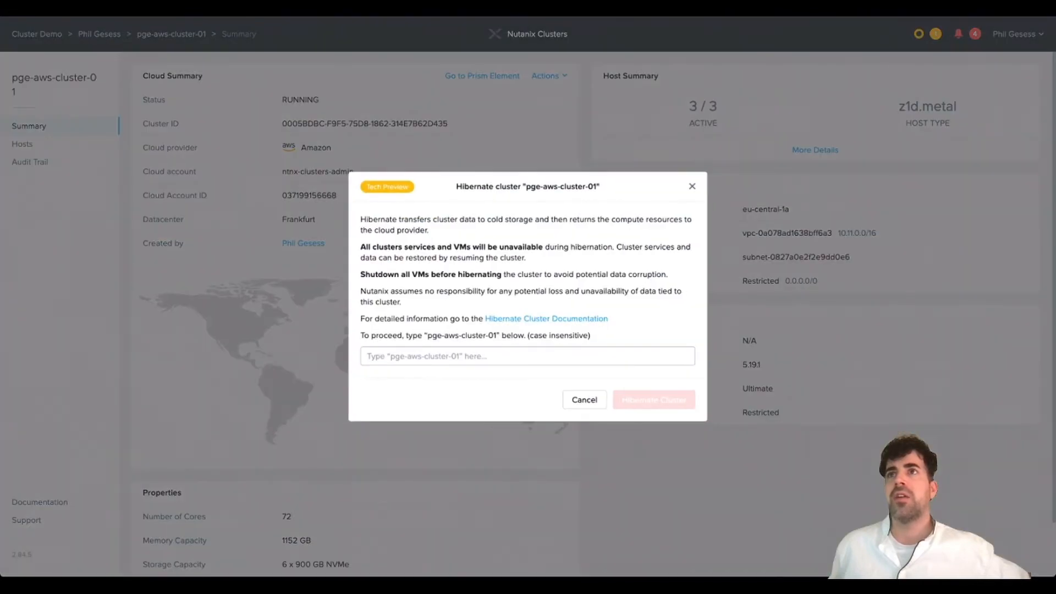
{"action": "left_click_drag", "start_coordinate": [428, 336], "coordinate": [496, 335]}
{"action": "key", "text": "super+c"}
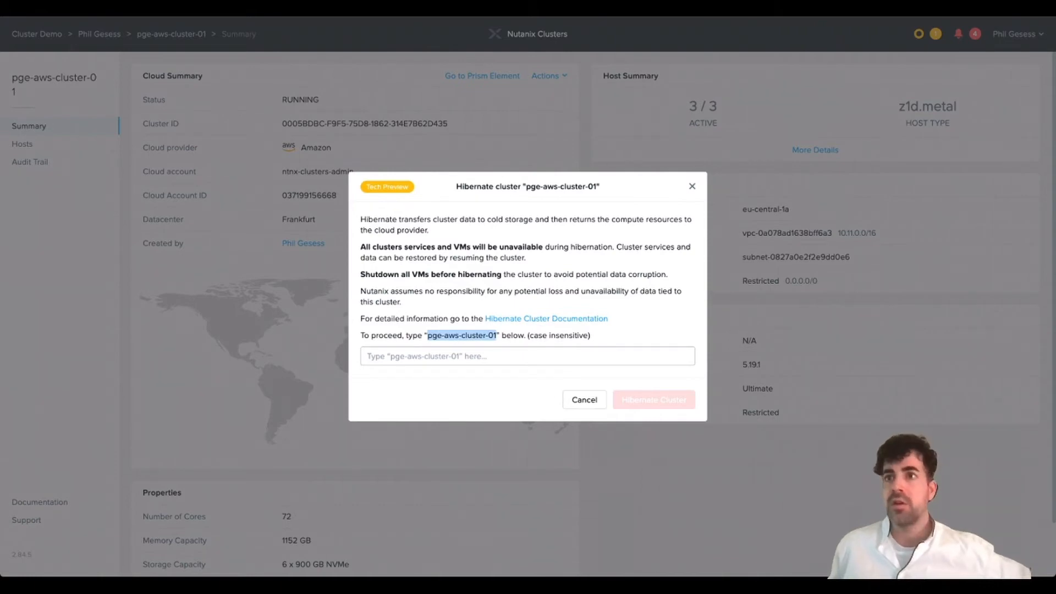
{"action": "left_click", "coordinate": [484, 356]}
{"action": "key", "text": "super+v"}
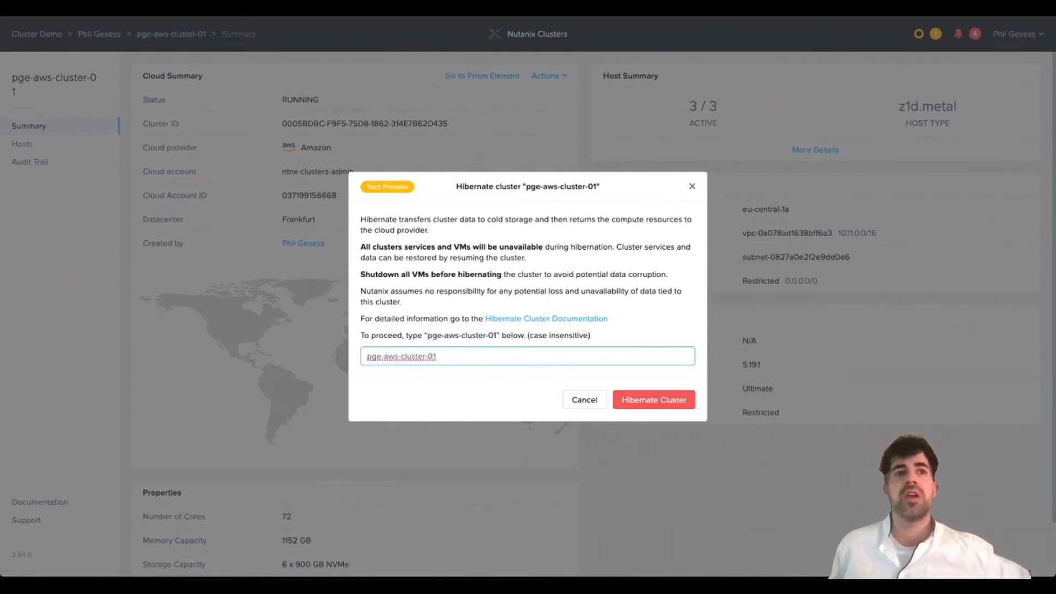
{"action": "key", "text": "Return"}
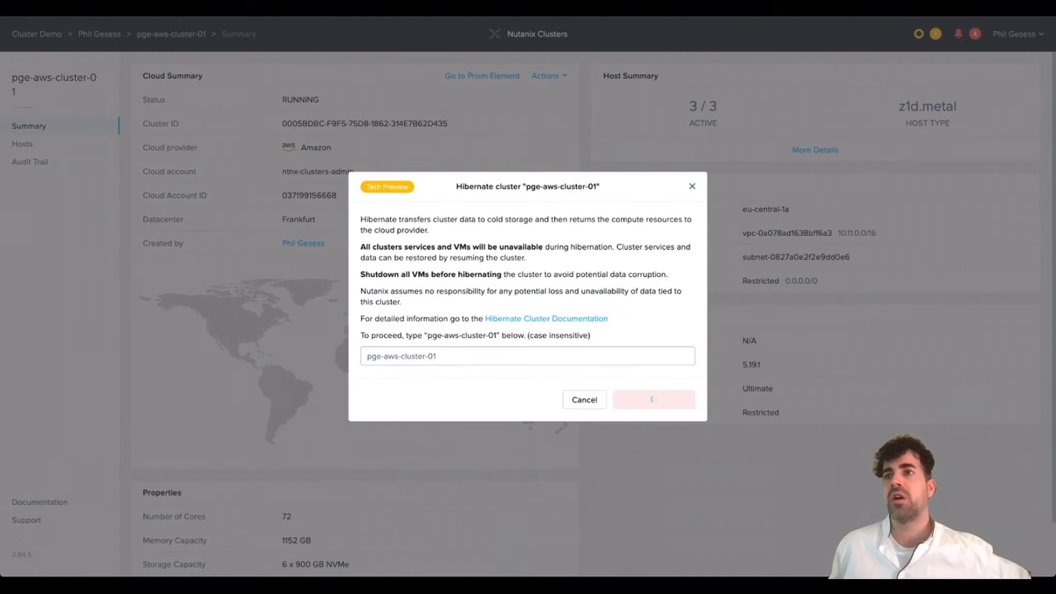
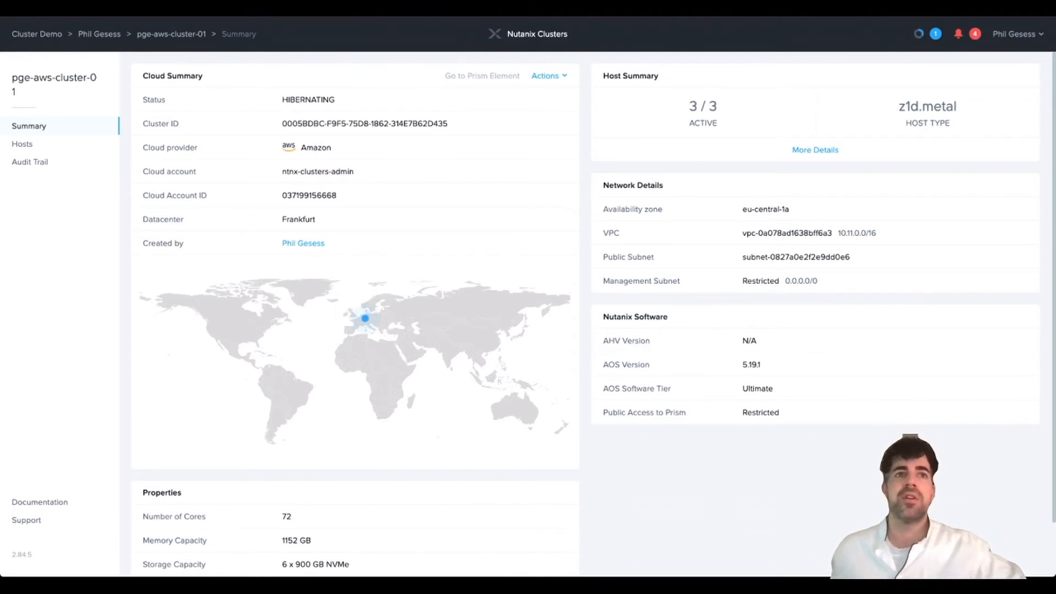
- List pge-aws-cluster-01's three hosts, now Stopping, and refresh the host list
{"action": "left_click", "coordinate": [23, 144]}
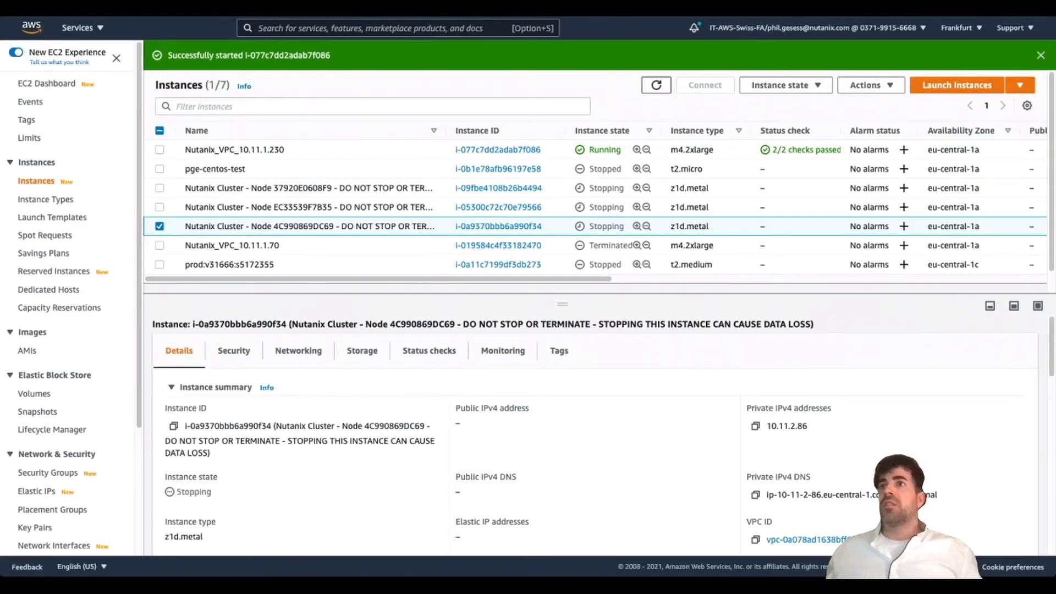
{"action": "left_click", "coordinate": [656, 86]}
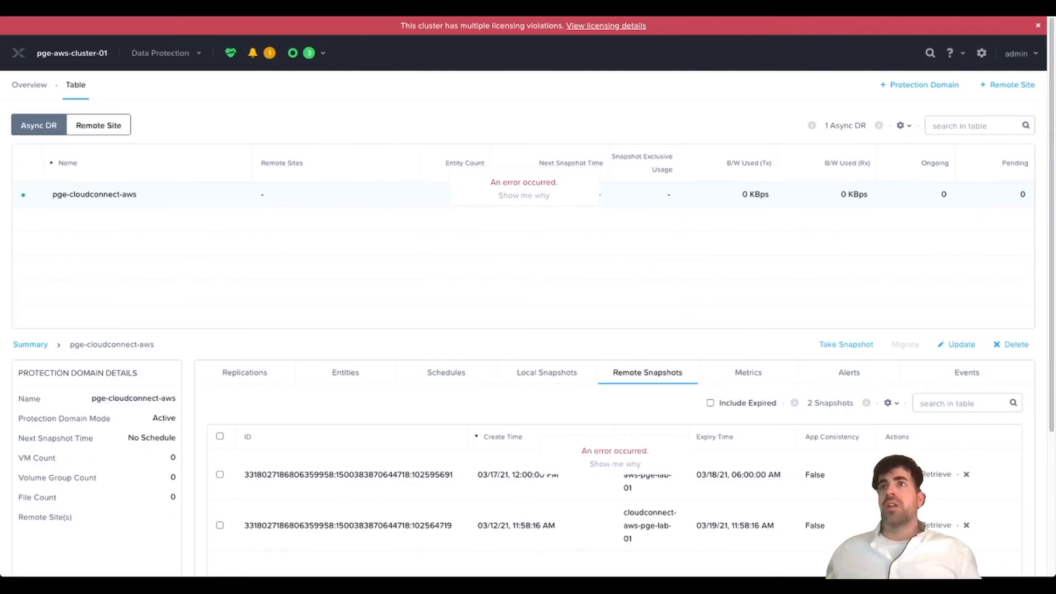
- Switch to Cluster03's Prism Element, showing pge-cloudconnect-aws's three remote snapshots
{"action": "mouse_move", "coordinate": [524, 196]}
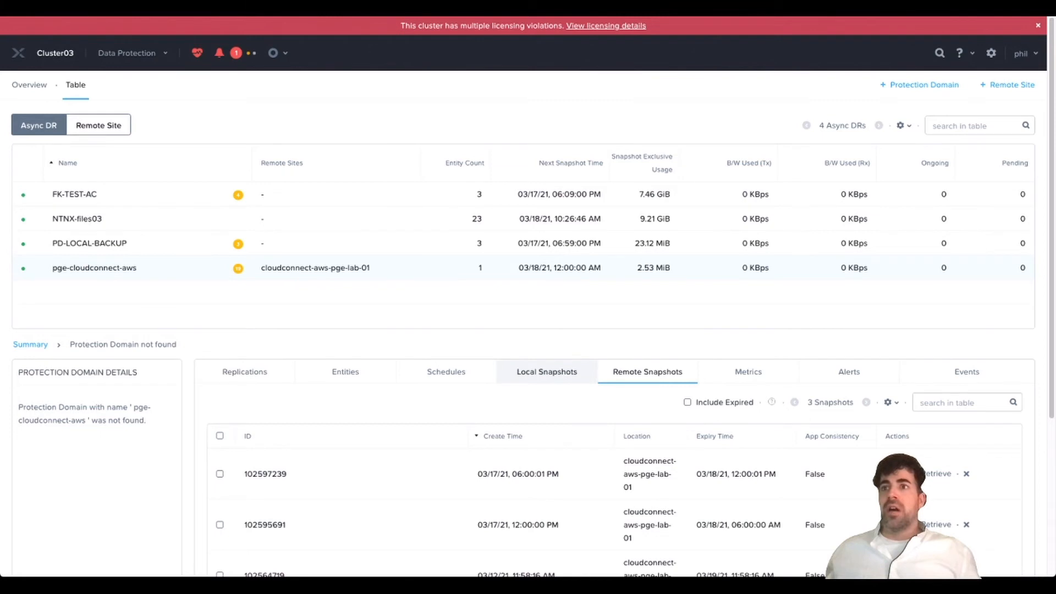
- Review pge-cloudconnect-aws's local snapshots and remote sites, then start a one-time snapshot of it
{"action": "left_click", "coordinate": [546, 372]}
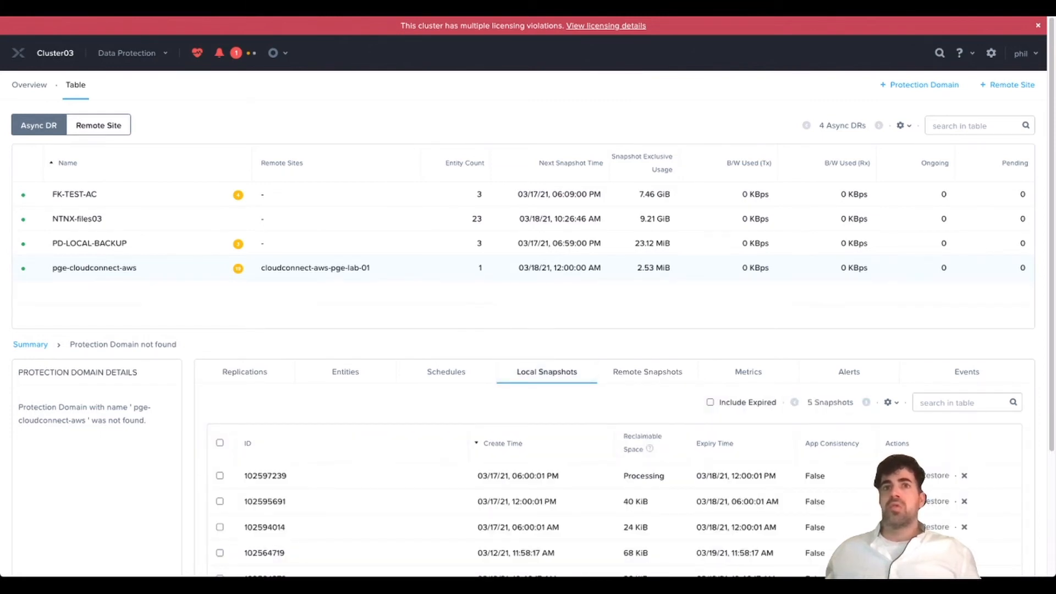
{"action": "left_click", "coordinate": [98, 126]}
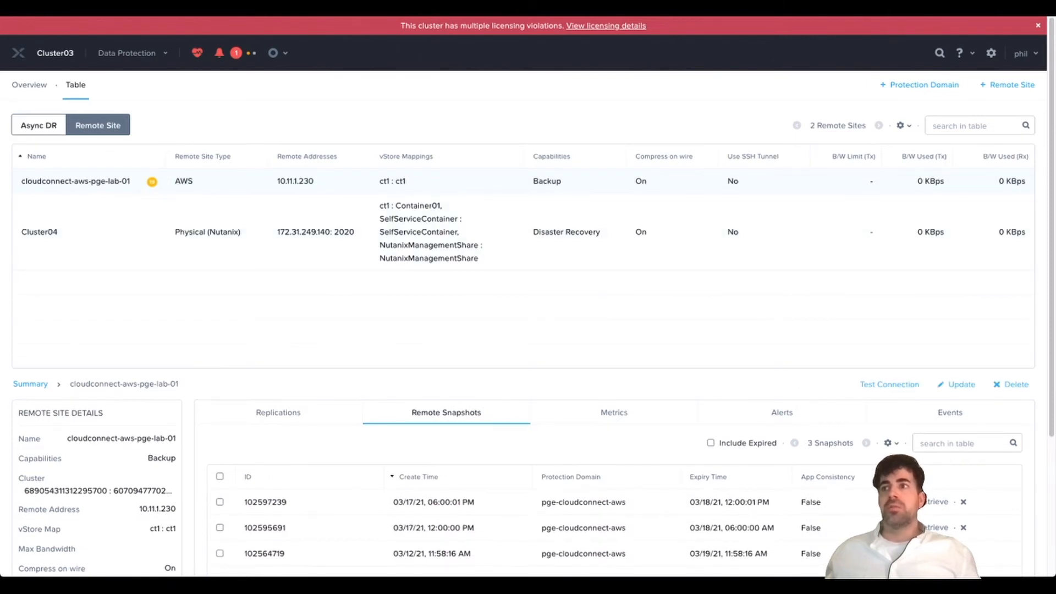
{"action": "left_click", "coordinate": [39, 126]}
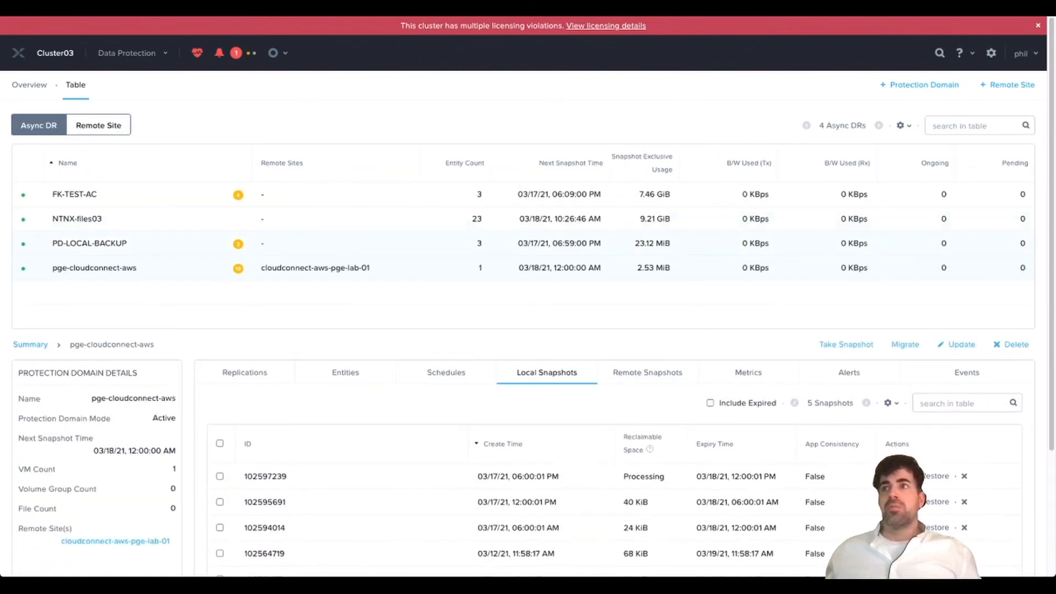
{"action": "left_click", "coordinate": [845, 345]}
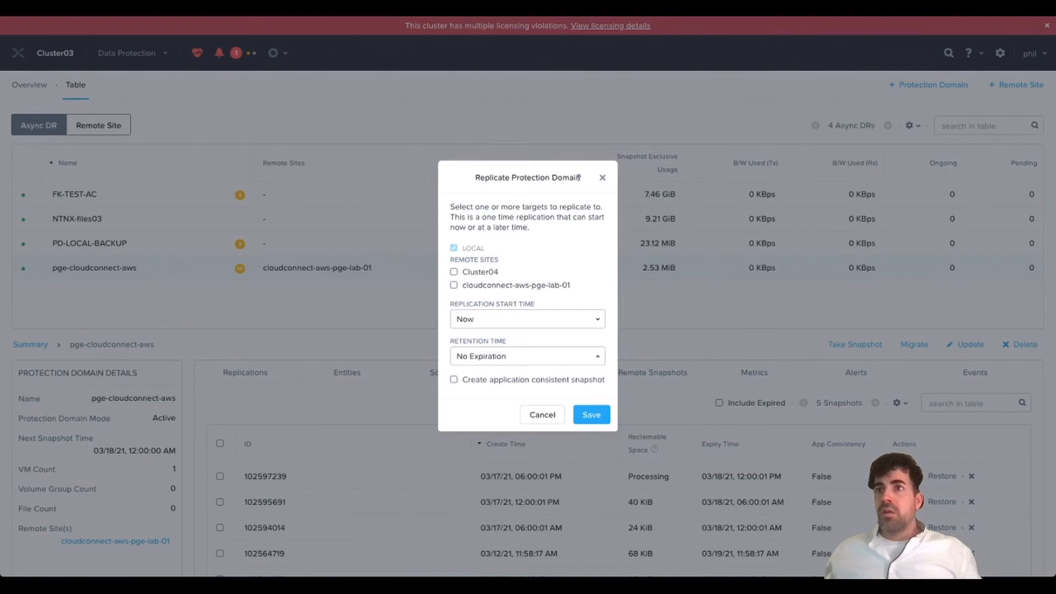
- Replicate pge-cloudconnect-aws once to cloudconnect-aws-pge-lab-01 with 1-week retention
{"action": "left_click", "coordinate": [454, 285]}
{"action": "left_click", "coordinate": [526, 356]}
{"action": "scroll", "coordinate": [523, 325], "scroll_direction": "down", "scroll_amount": 3}
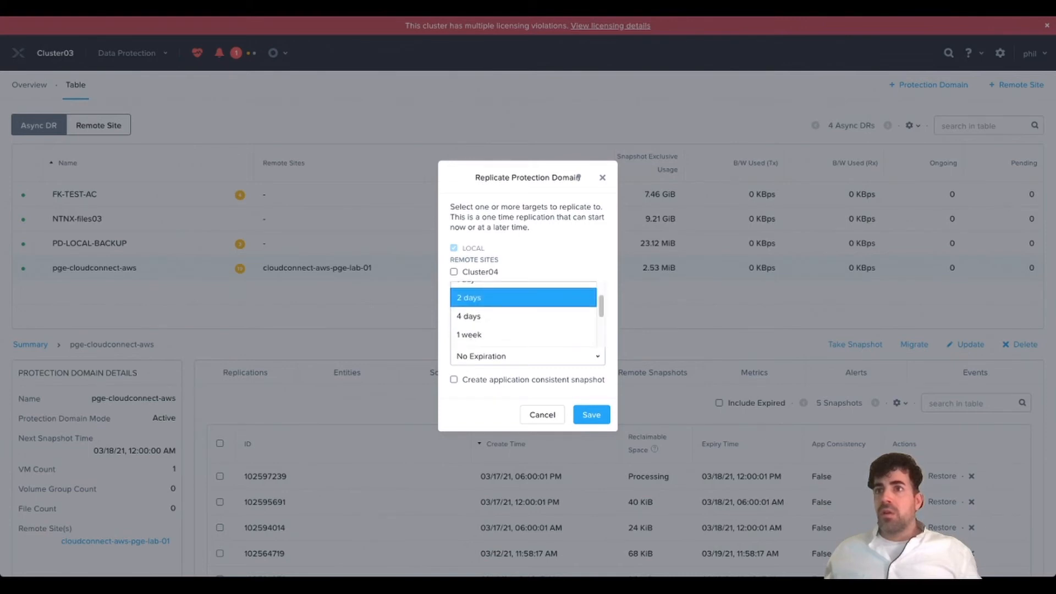
{"action": "scroll", "coordinate": [524, 318], "scroll_direction": "up", "scroll_amount": 1}
{"action": "scroll", "coordinate": [524, 297], "scroll_direction": "down", "scroll_amount": 1}
{"action": "scroll", "coordinate": [524, 297], "scroll_direction": "up", "scroll_amount": 1}
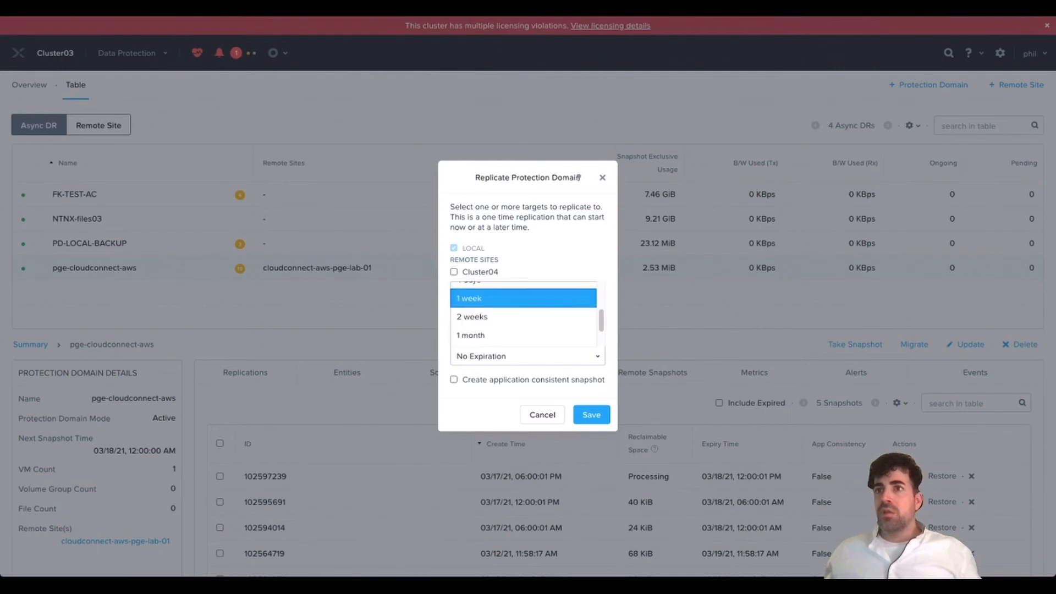
{"action": "left_click", "coordinate": [524, 299]}
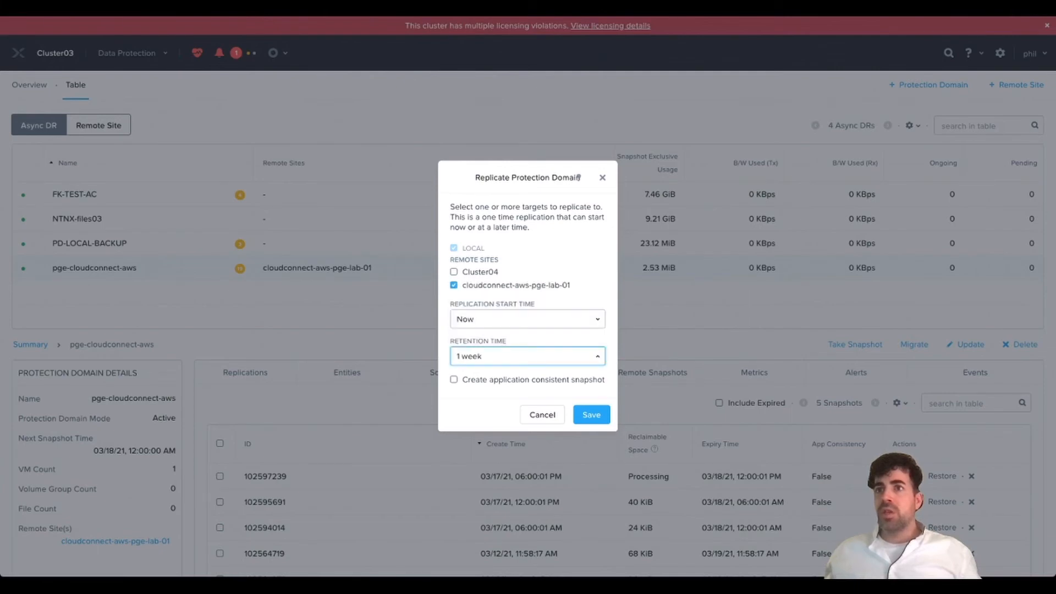
{"action": "left_click", "coordinate": [591, 415]}
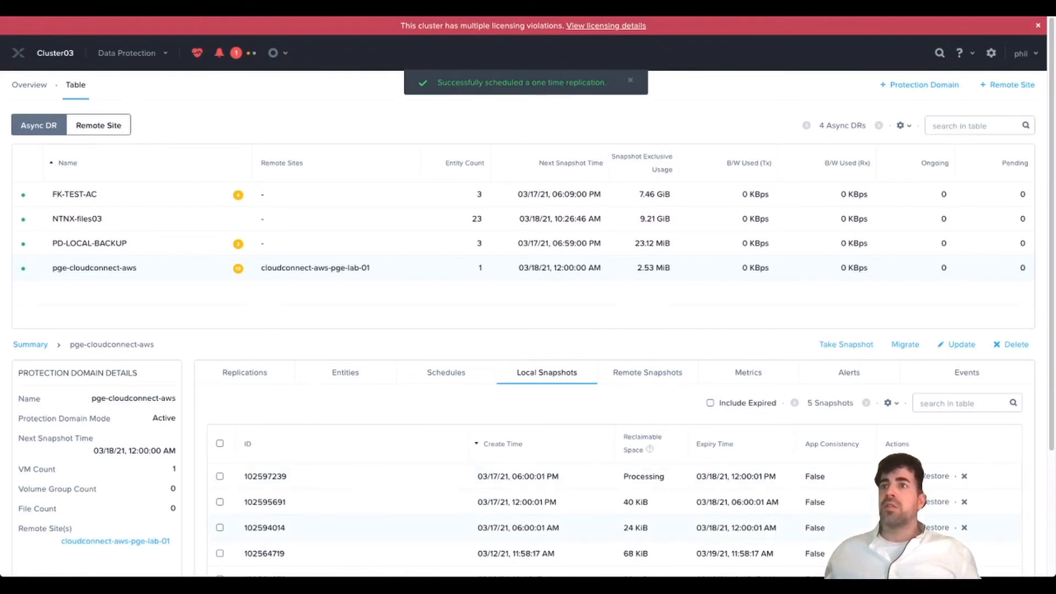
- Check the replication progress and the new remote snapshot 102597304 among the four listed
{"action": "left_click", "coordinate": [244, 373]}
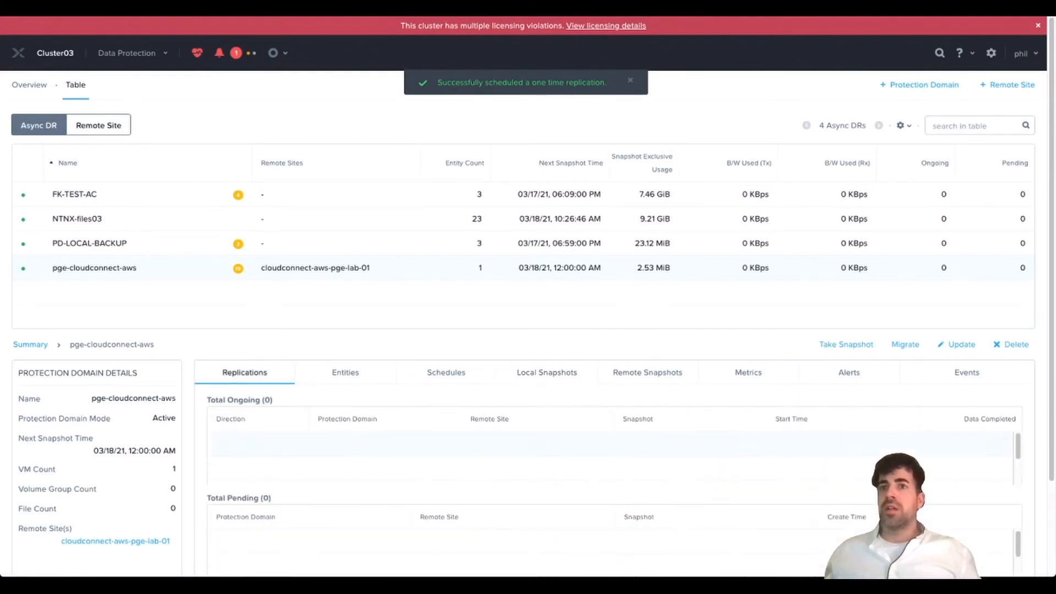
{"action": "scroll", "coordinate": [528, 297], "scroll_direction": "down", "scroll_amount": 3}
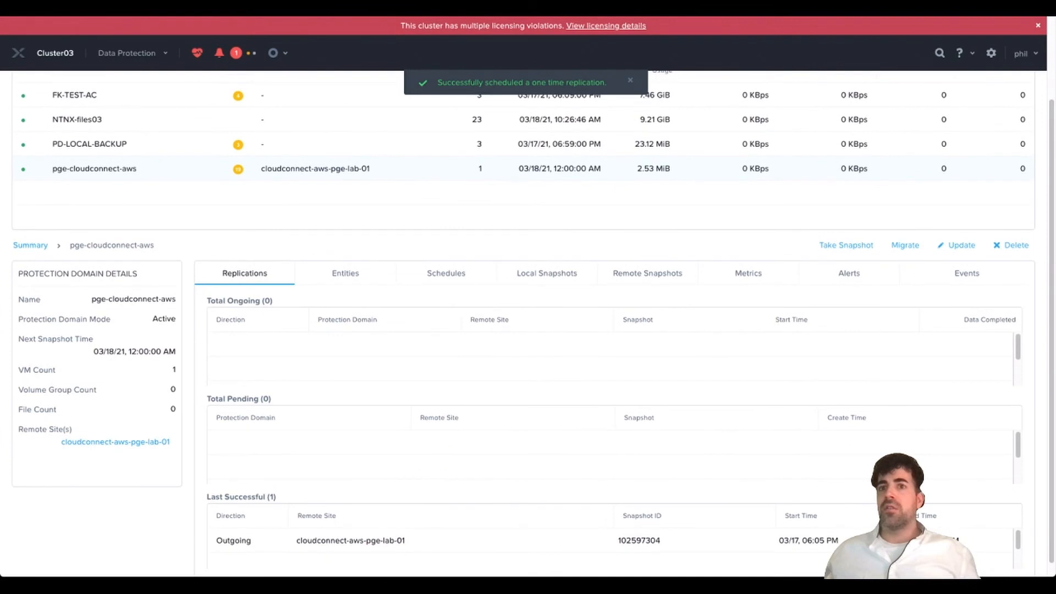
{"action": "scroll", "coordinate": [528, 323], "scroll_direction": "up", "scroll_amount": 2}
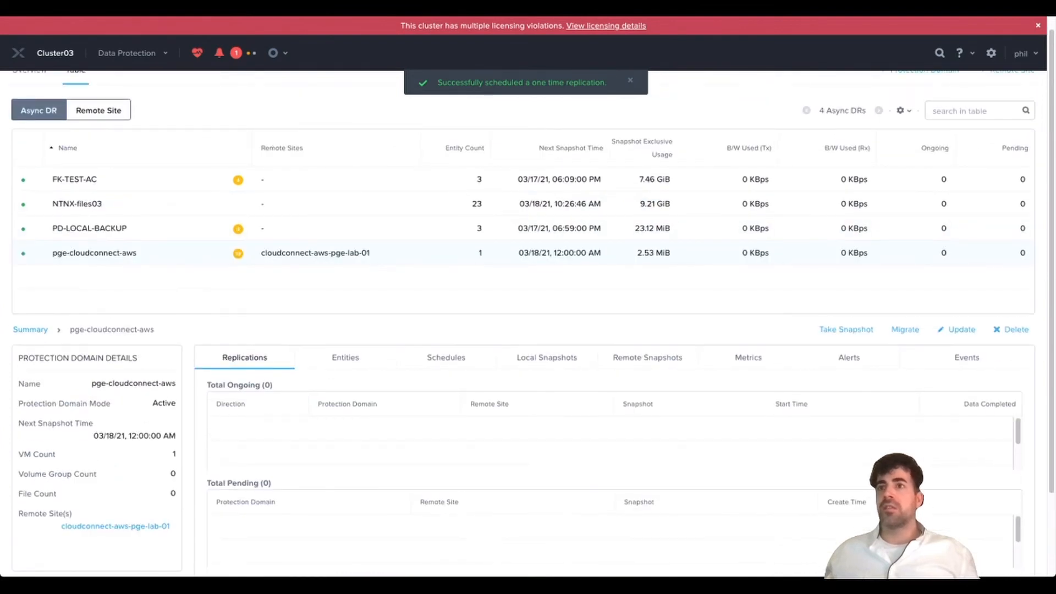
{"action": "left_click", "coordinate": [647, 358]}
{"action": "scroll", "coordinate": [528, 297], "scroll_direction": "down", "scroll_amount": 1}
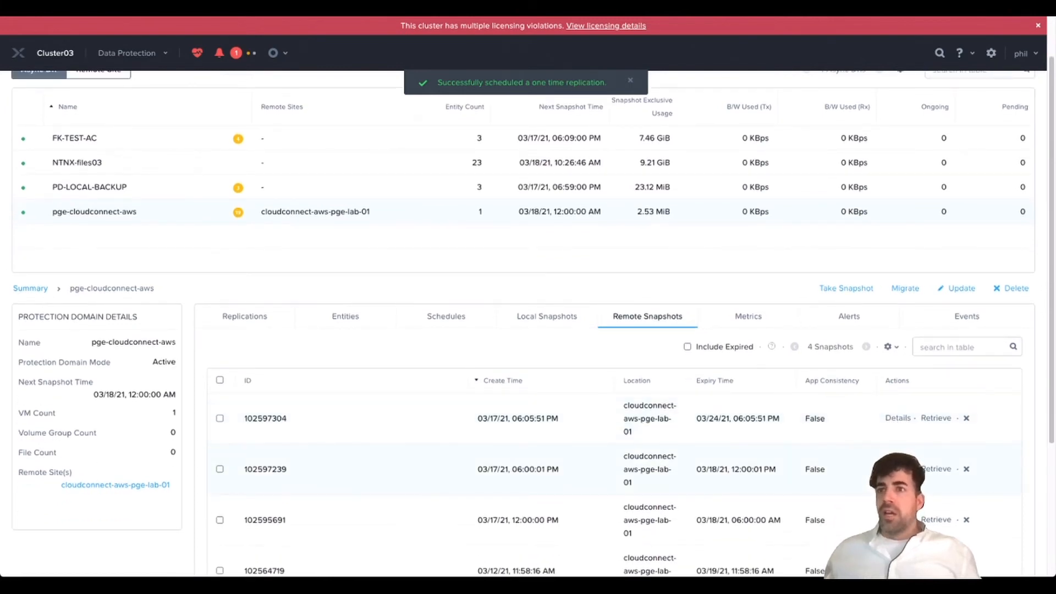
{"action": "scroll", "coordinate": [528, 297], "scroll_direction": "down", "scroll_amount": 1}
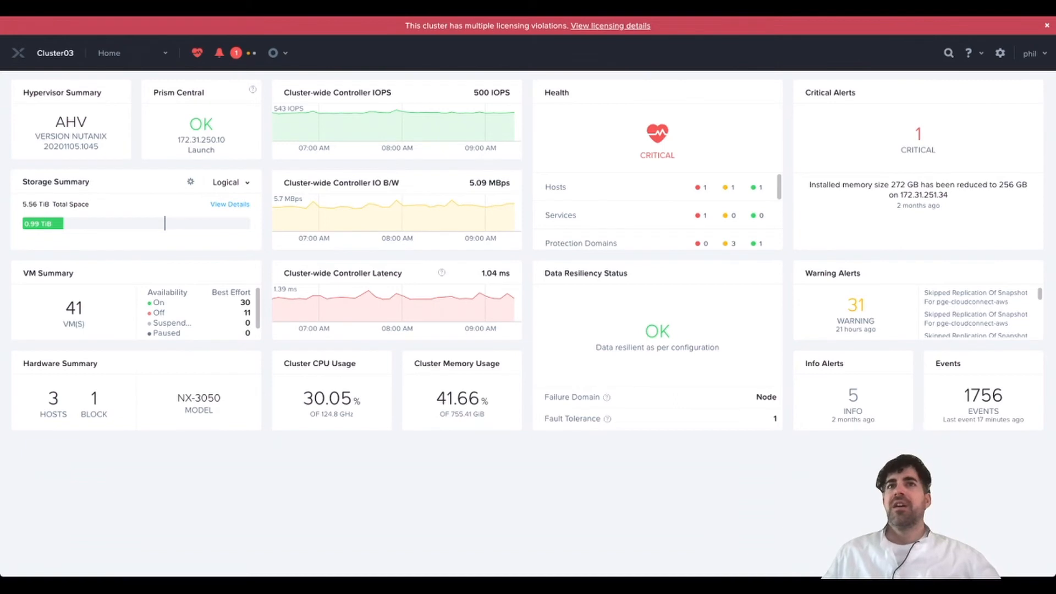
- Open the pge-cloudconnect-aws protection domain on the Data Protection page
{"action": "left_click", "coordinate": [144, 41]}
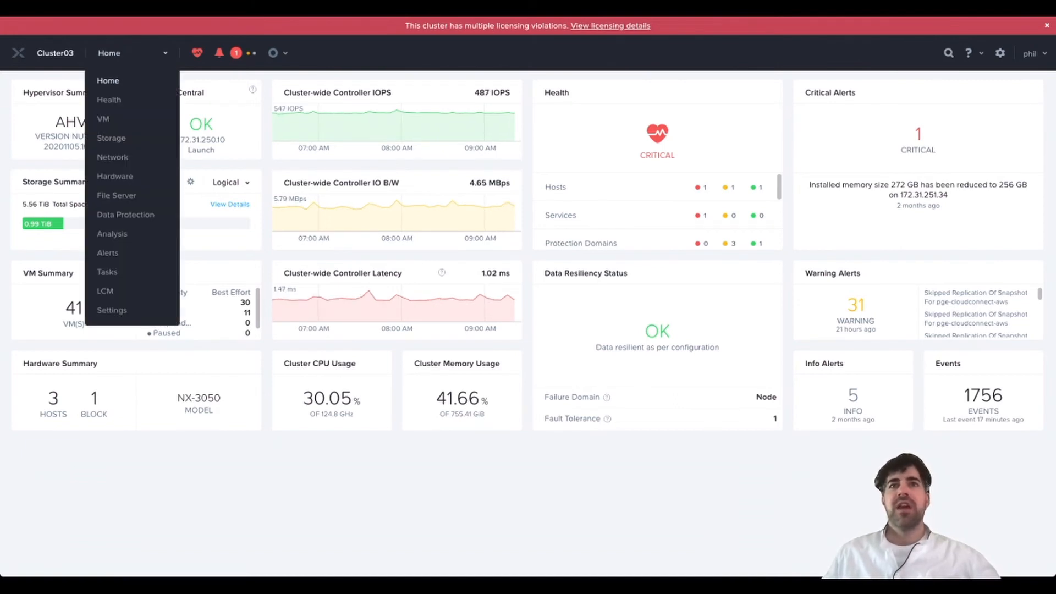
{"action": "left_click", "coordinate": [126, 214]}
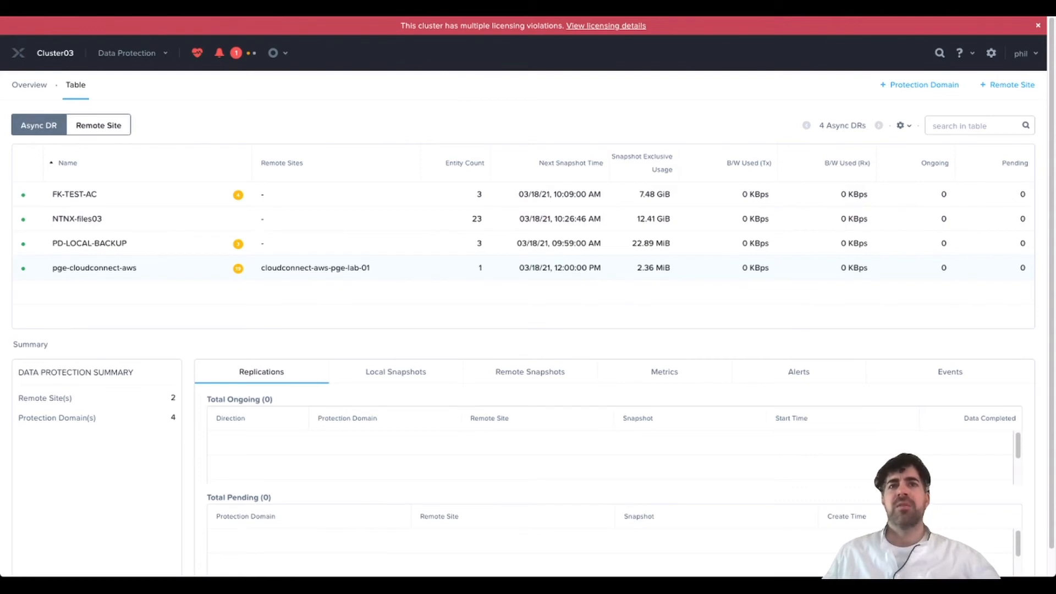
{"action": "left_click", "coordinate": [94, 268]}
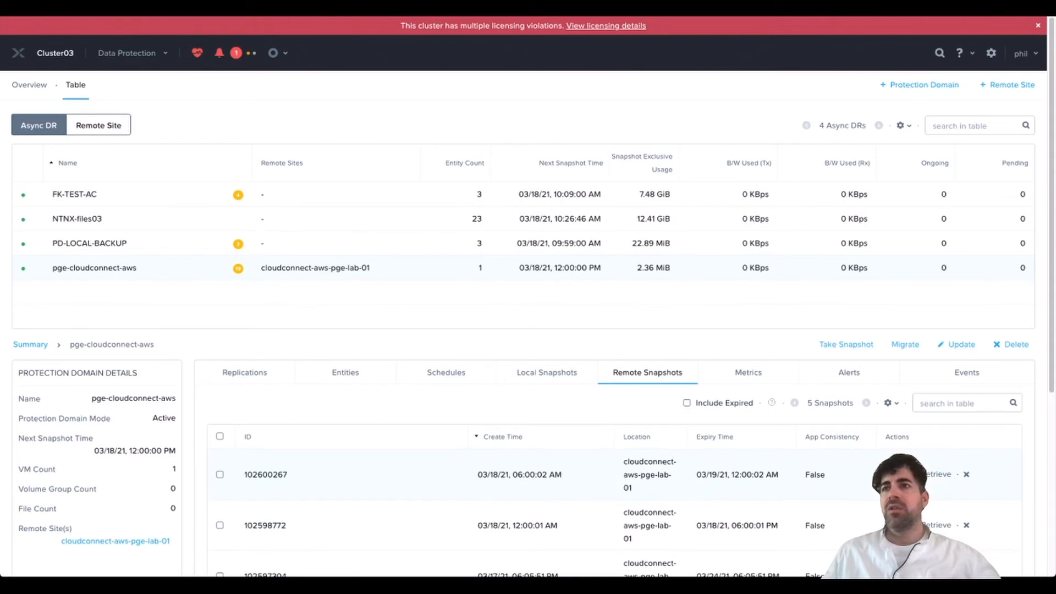
{"action": "scroll", "coordinate": [523, 330], "scroll_direction": "down", "scroll_amount": 3}
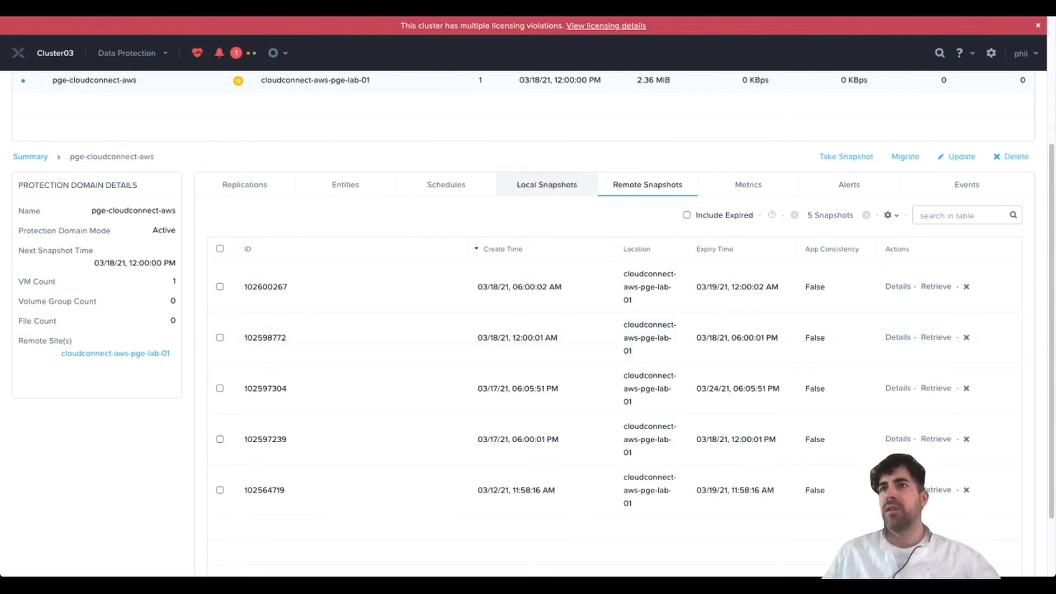
- Compare its local snapshots with the five remote snapshots, then move to the AWS console
{"action": "left_click", "coordinate": [546, 184]}
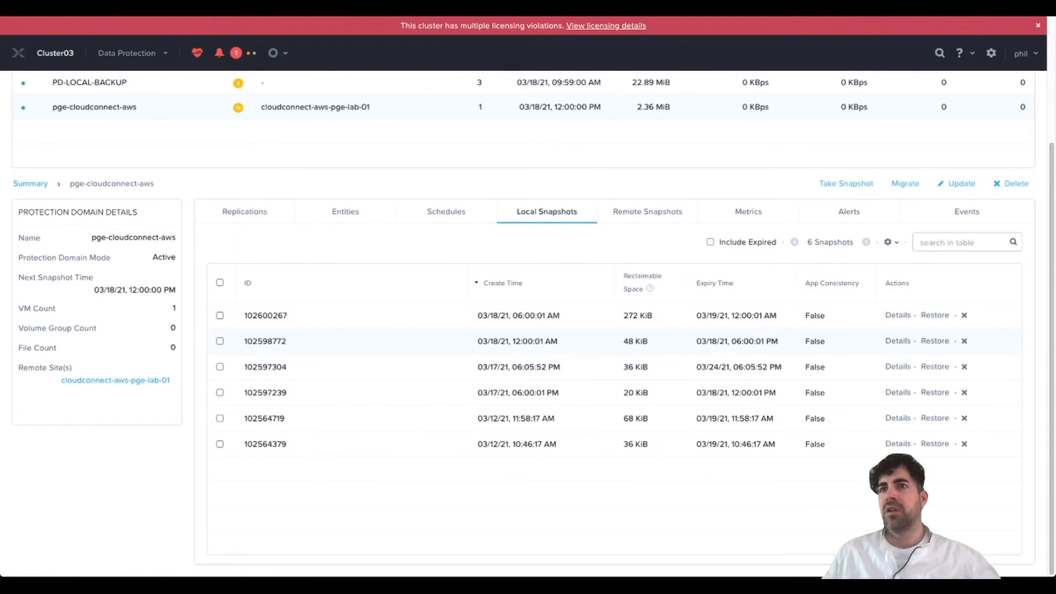
{"action": "left_click", "coordinate": [648, 211]}
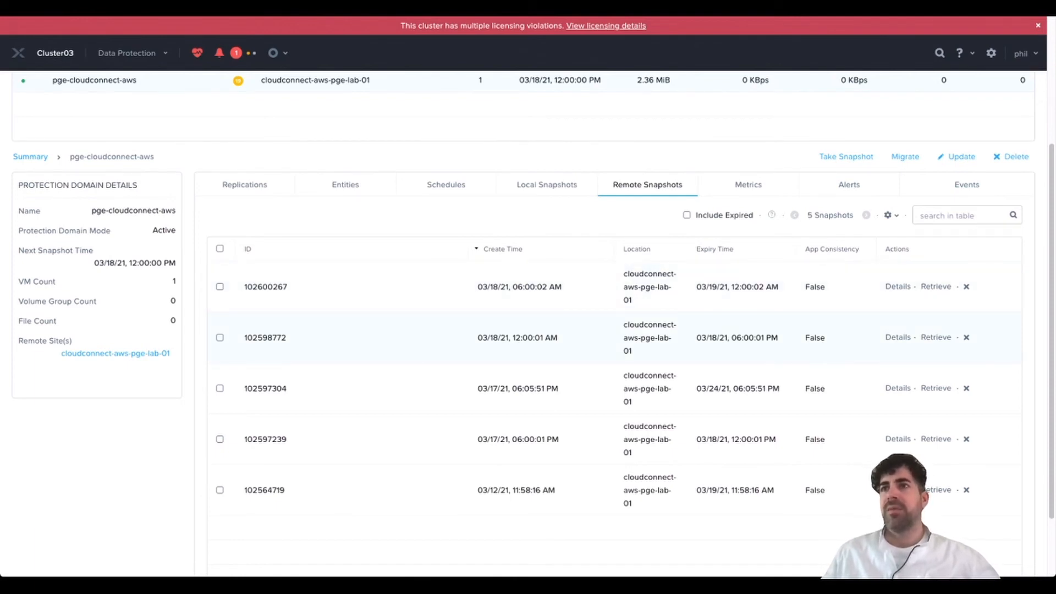
{"action": "scroll", "coordinate": [528, 297], "scroll_direction": "up", "scroll_amount": 2}
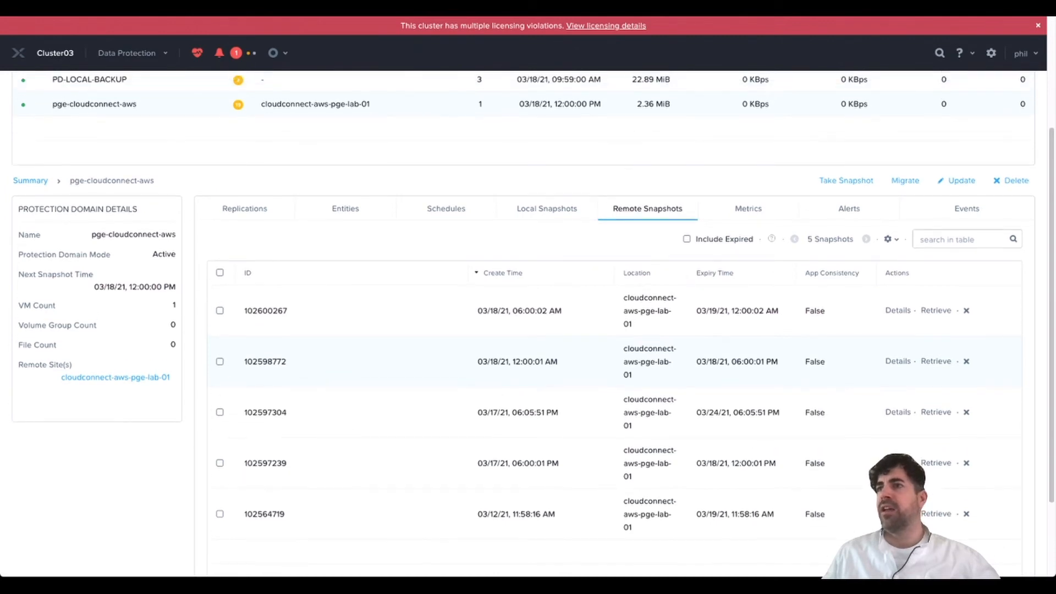
{"action": "scroll", "coordinate": [446, 372], "scroll_direction": "up", "scroll_amount": 2}
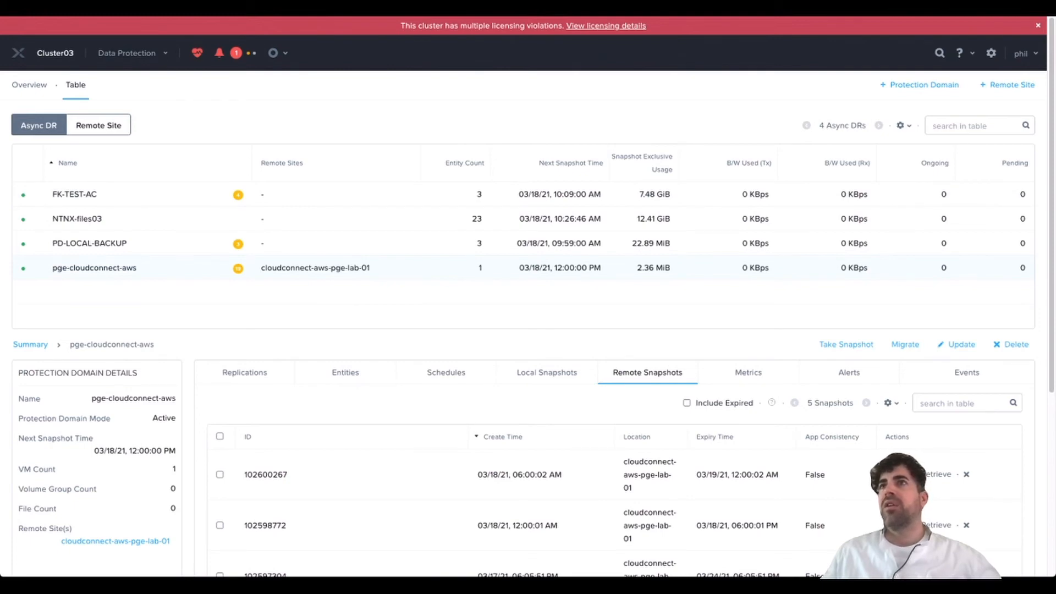
{"action": "key", "text": "ctrl+Tab"}
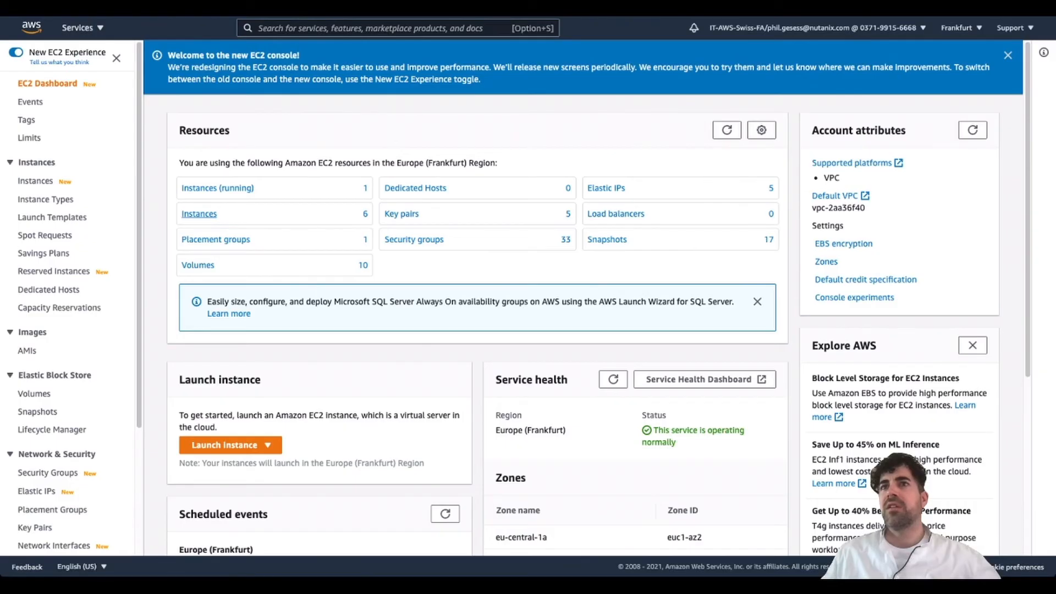
- Open the Frankfurt EC2 instances list from the dashboard's Resources panel
{"action": "left_click", "coordinate": [199, 213]}
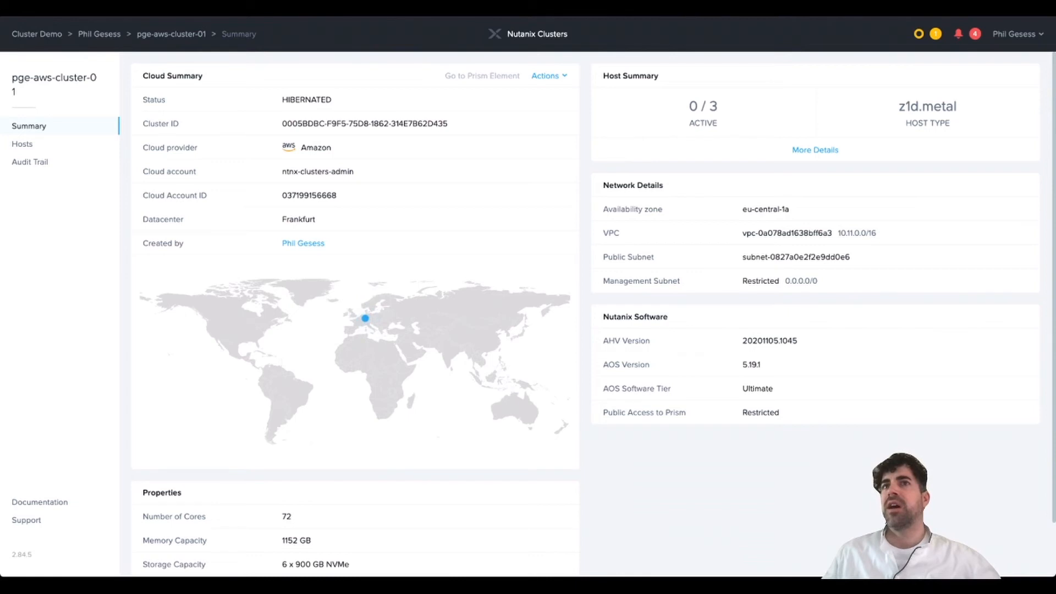
- Resume pge-aws-cluster-01 from hibernation via Actions, confirming Resume Cluster
{"action": "left_click", "coordinate": [549, 76]}
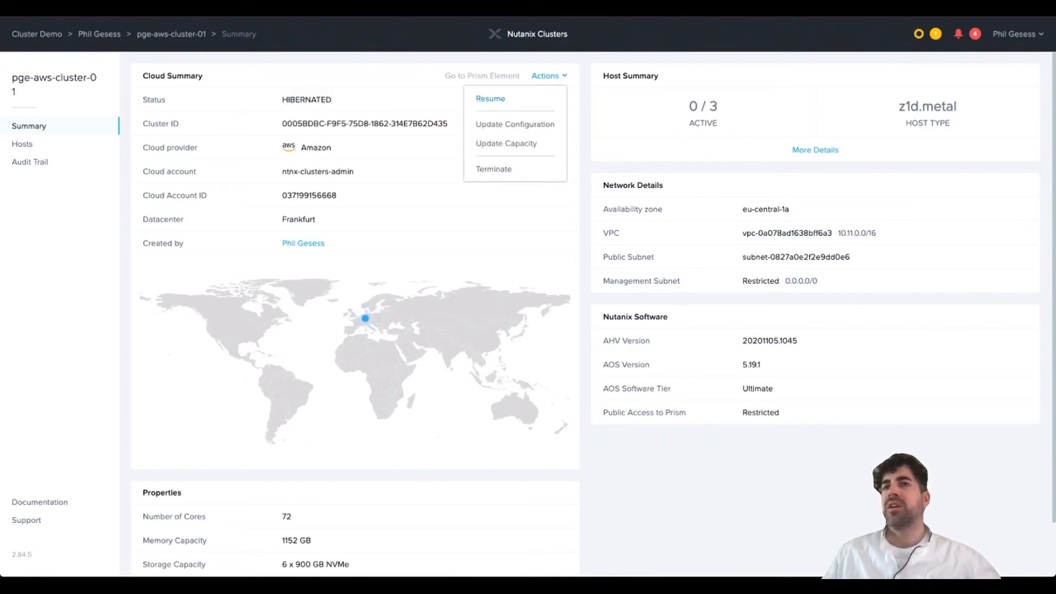
{"action": "left_click", "coordinate": [490, 99]}
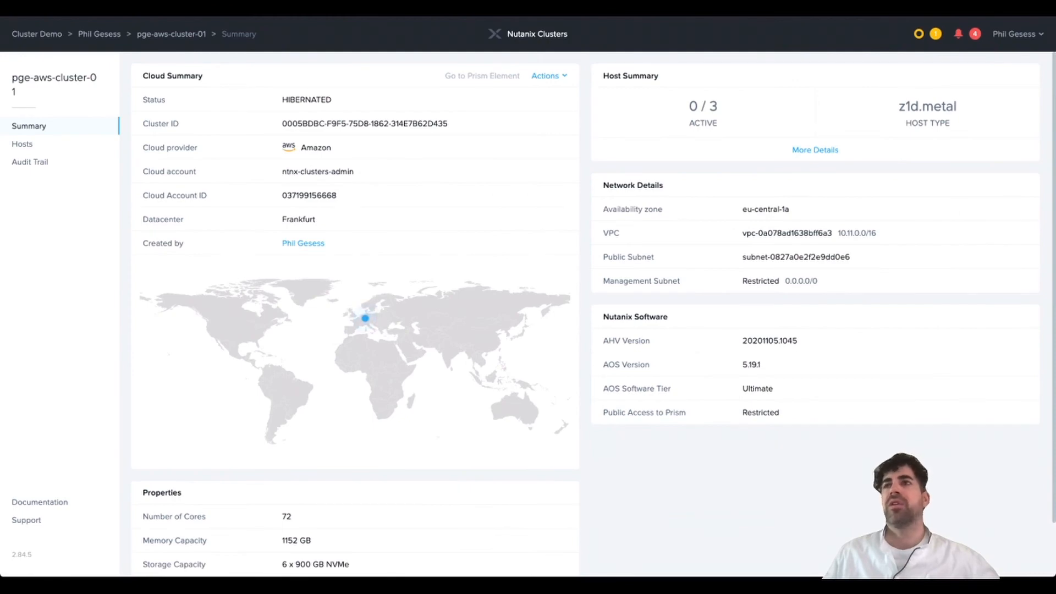
{"action": "left_click", "coordinate": [549, 76]}
{"action": "left_click", "coordinate": [490, 98]}
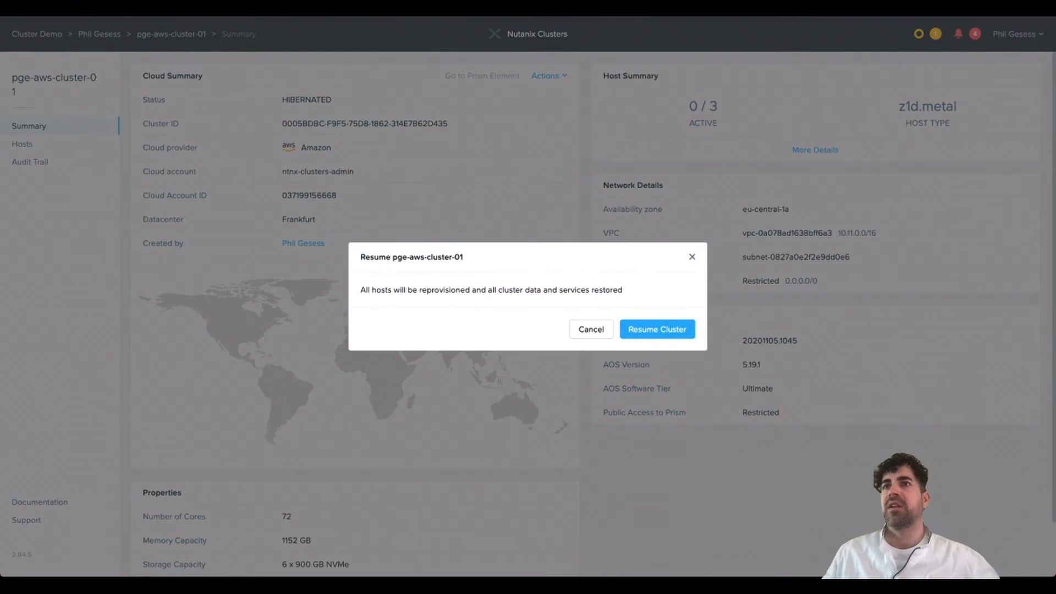
{"action": "left_click", "coordinate": [657, 329]}
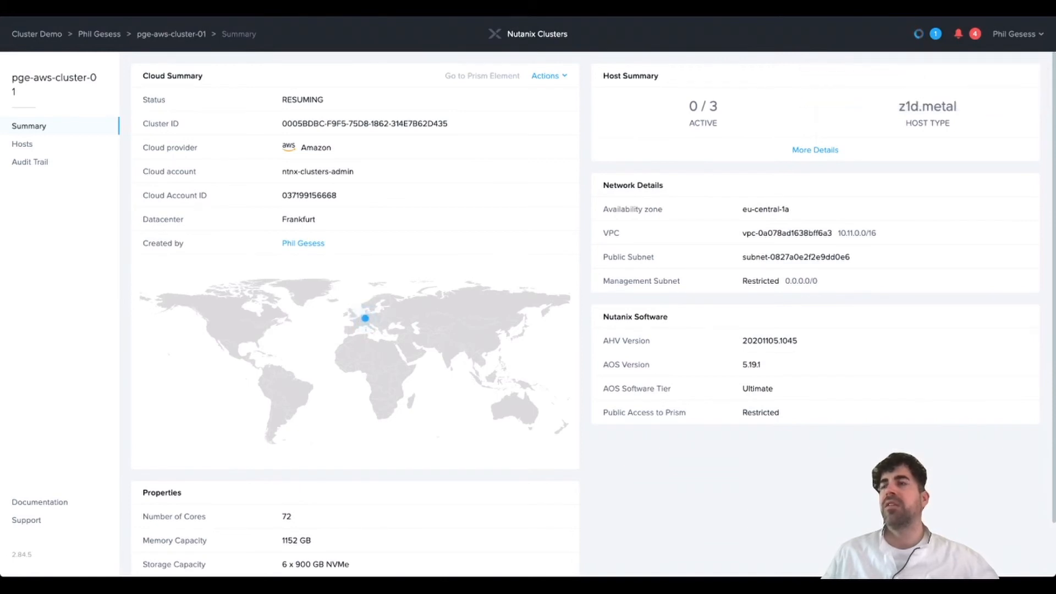
- Wait until pge-aws-cluster-01 runs with 3/3 hosts, then open its Prism Element dashboard
{"action": "left_click", "coordinate": [928, 35]}
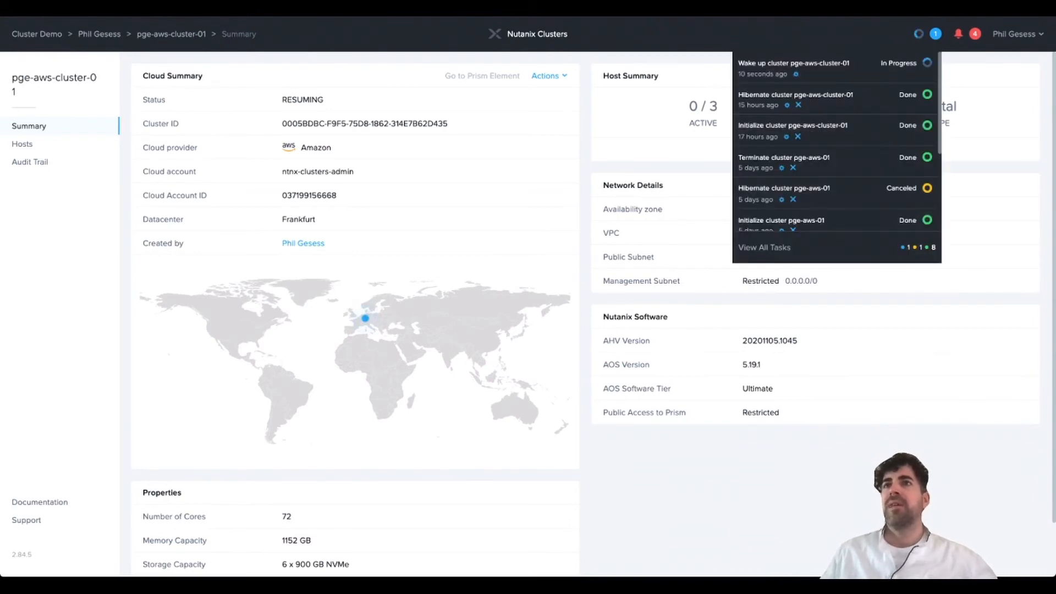
{"action": "left_click", "coordinate": [928, 34]}
{"action": "left_click", "coordinate": [927, 34]}
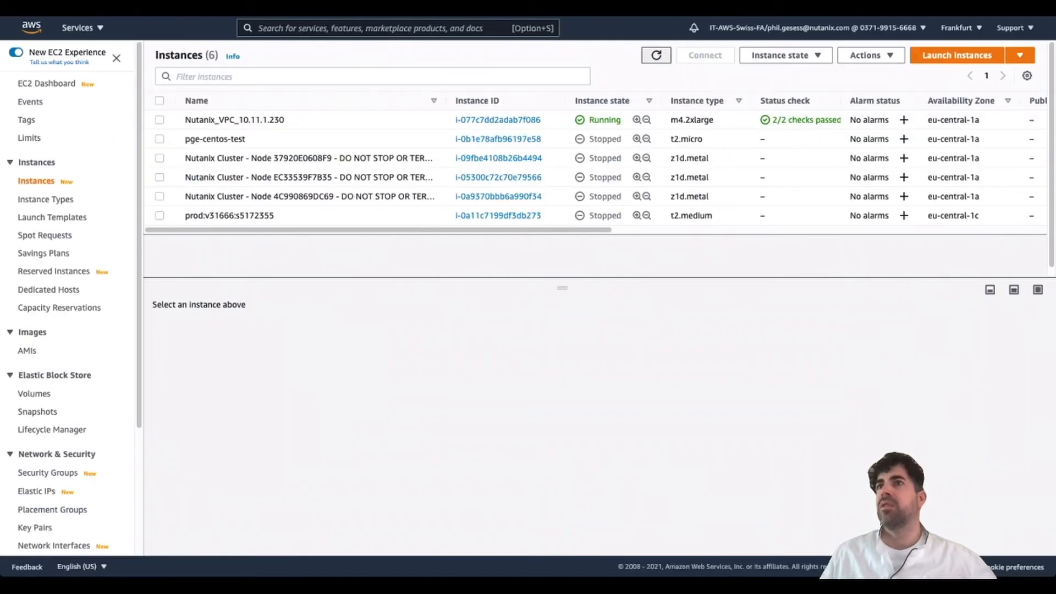
{"action": "left_click", "coordinate": [656, 55]}
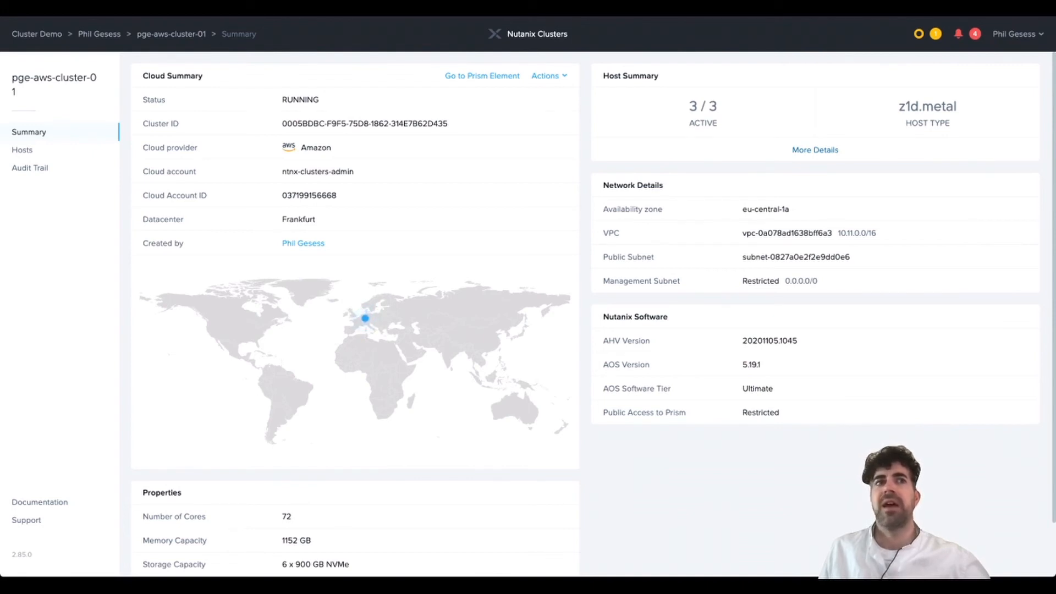
{"action": "left_click", "coordinate": [482, 76]}
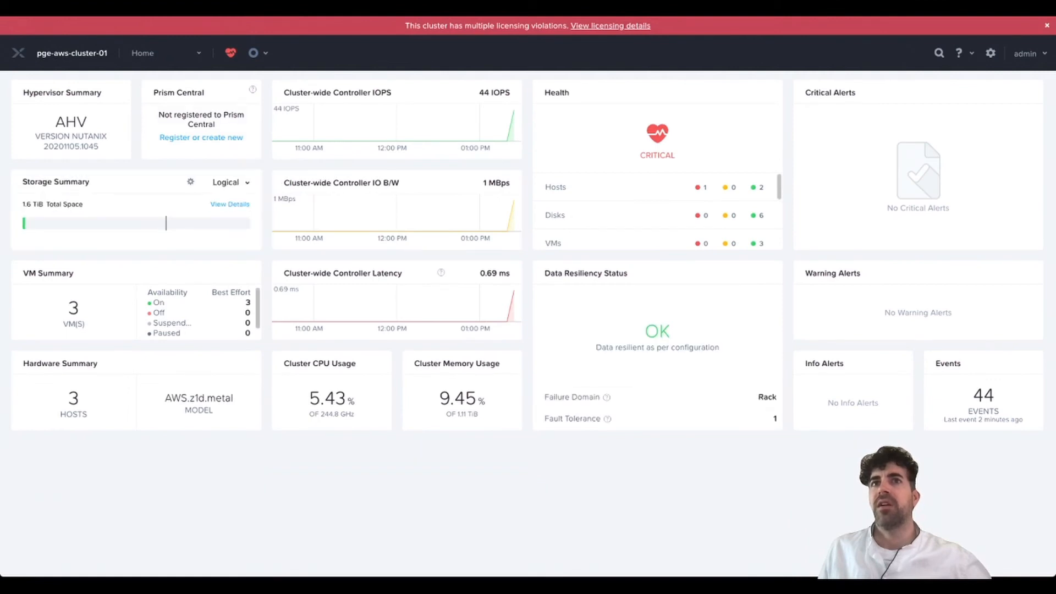
{"action": "left_click", "coordinate": [159, 53]}
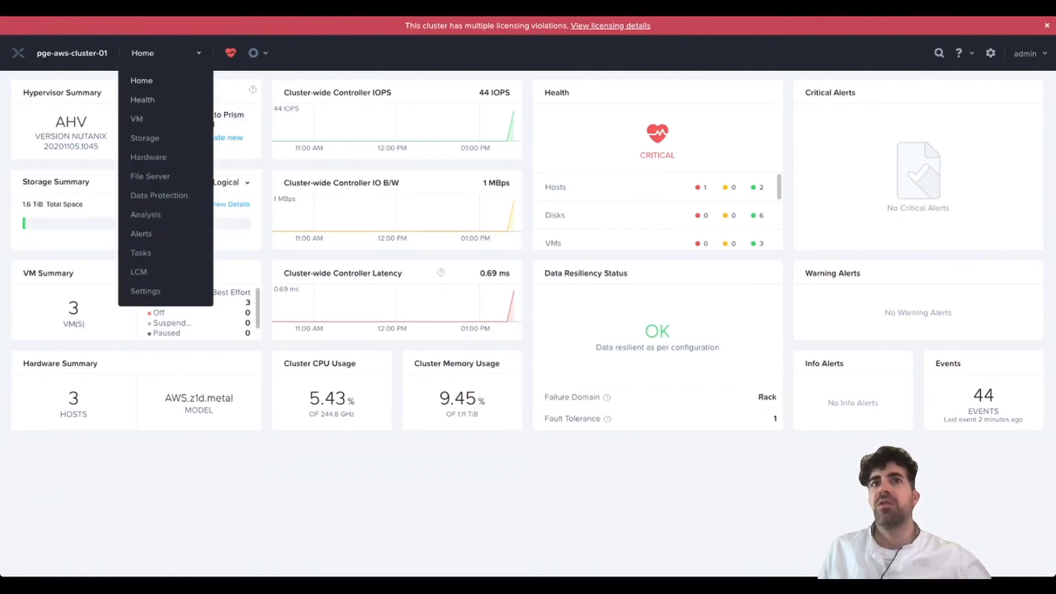
- Show pge-cloudconnect-aws's four remote snapshots and confirm it has no local snapshots
{"action": "left_click", "coordinate": [159, 195]}
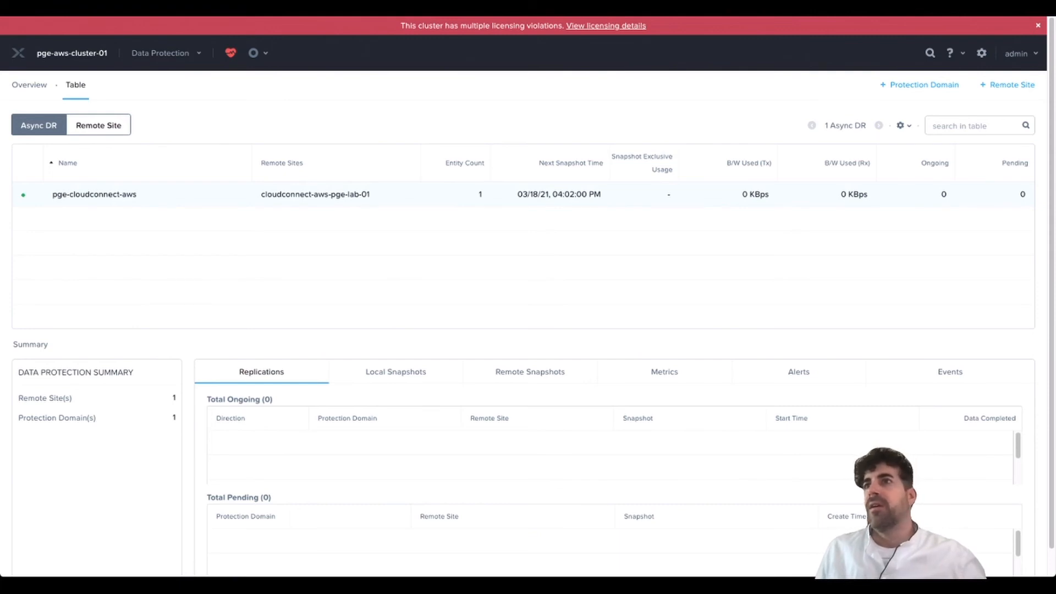
{"action": "left_click", "coordinate": [94, 195]}
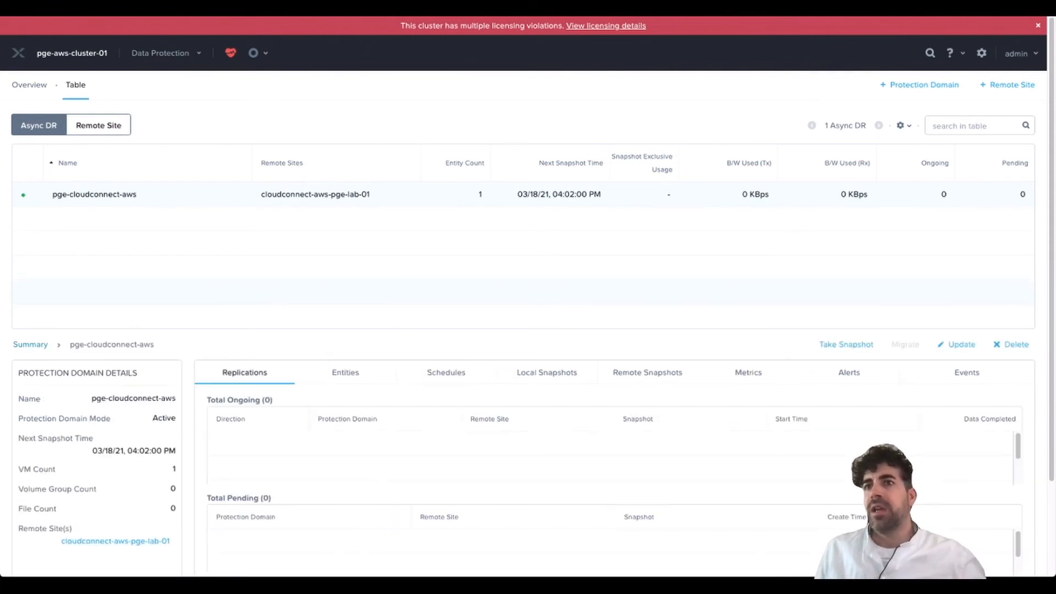
{"action": "left_click", "coordinate": [647, 373]}
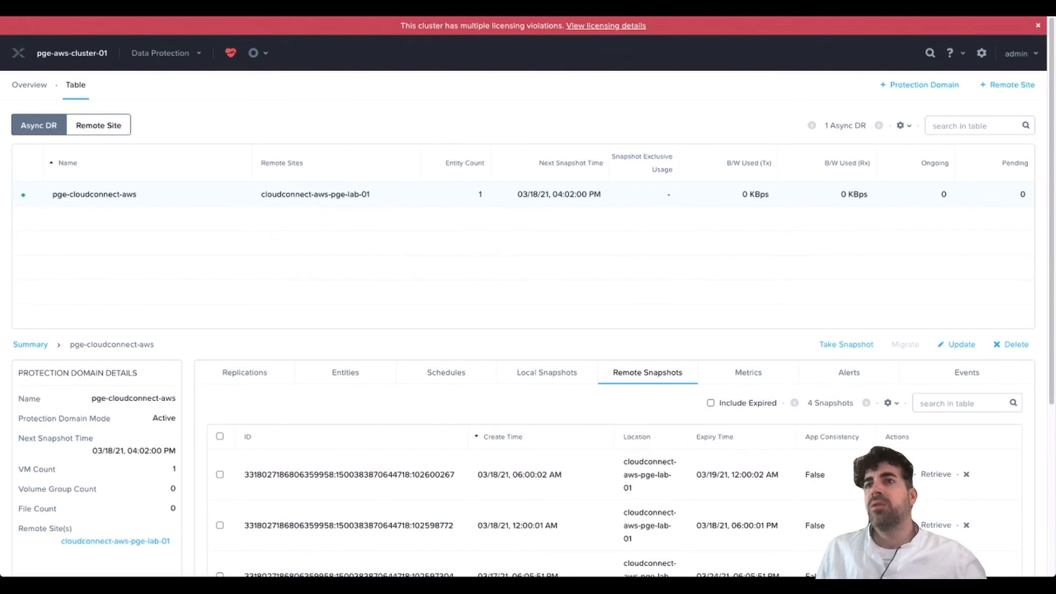
{"action": "left_click", "coordinate": [547, 372]}
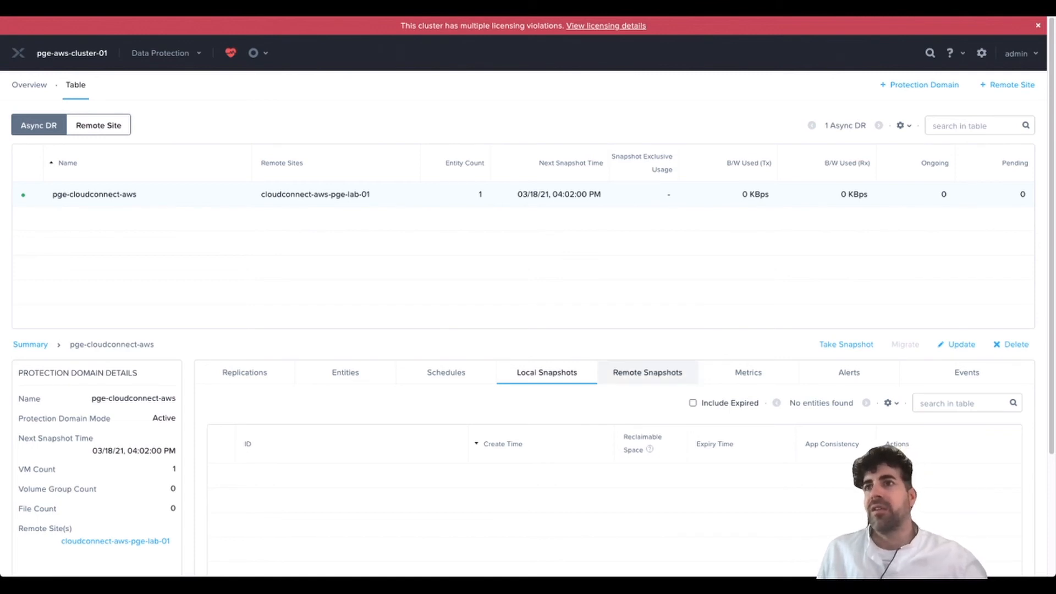
{"action": "left_click", "coordinate": [647, 373]}
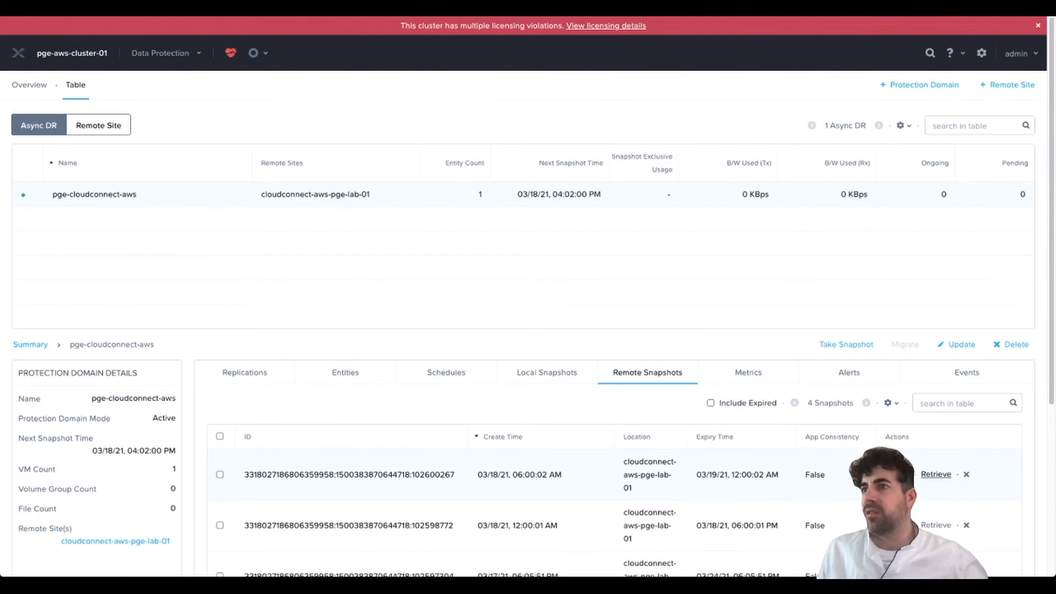
- Retrieve pge-cloudconnect-aws's newest remote snapshot and follow the retrieval under Replications
{"action": "left_click", "coordinate": [936, 474]}
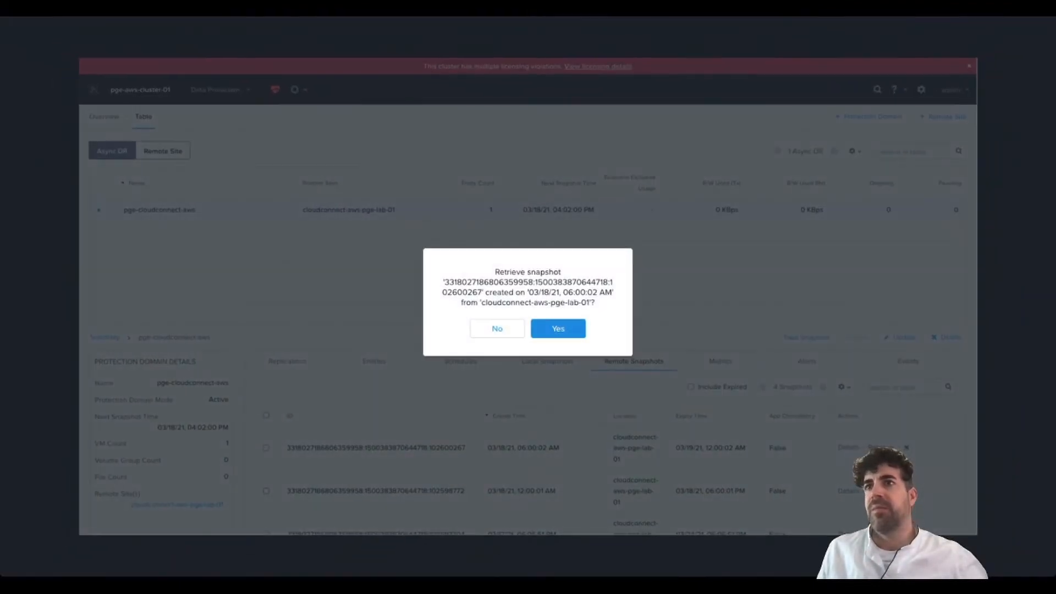
{"action": "left_click", "coordinate": [557, 328]}
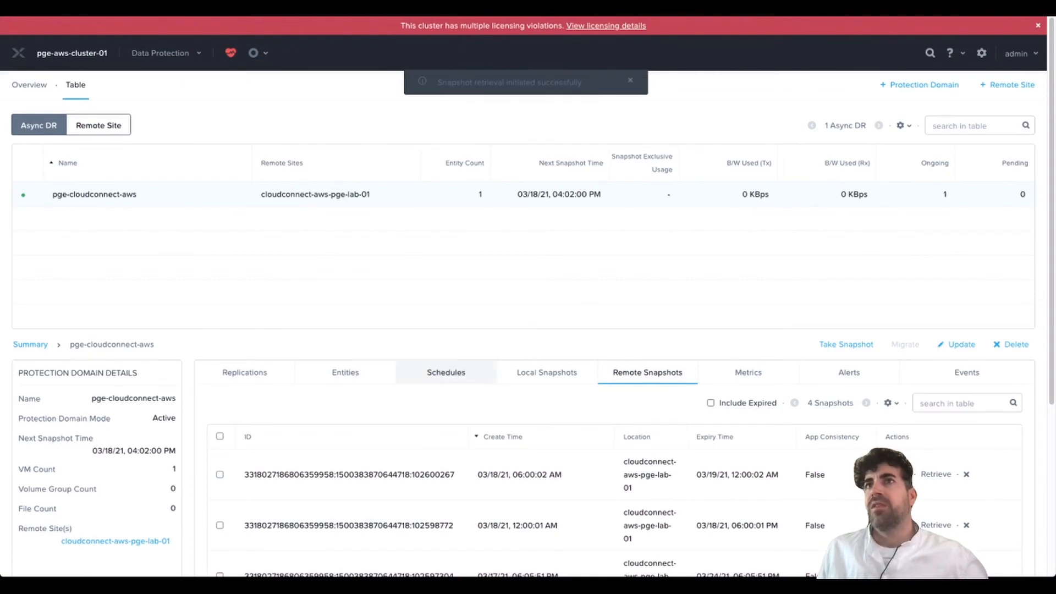
{"action": "left_click", "coordinate": [244, 372]}
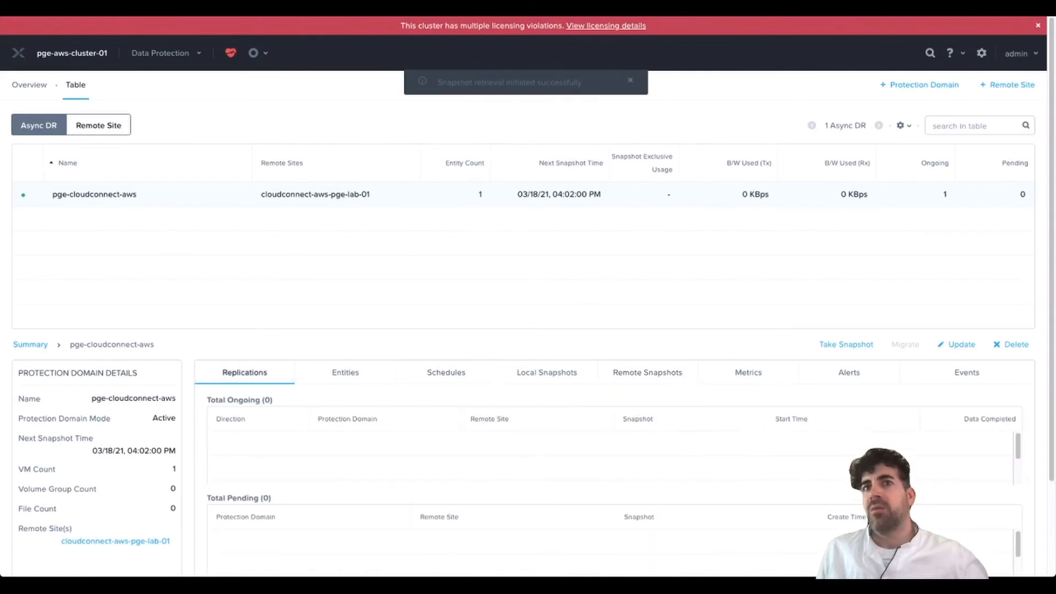
{"action": "scroll", "coordinate": [610, 476], "scroll_direction": "down", "scroll_amount": 1}
{"action": "scroll", "coordinate": [610, 456], "scroll_direction": "up", "scroll_amount": 1}
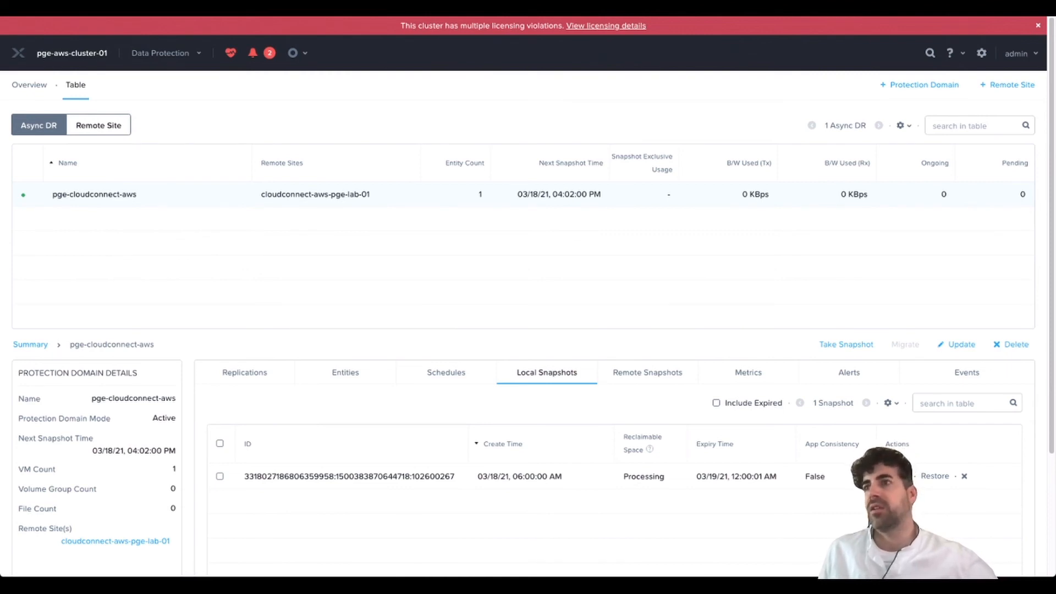
- Restore the 03/18/21 06:00 AM local snapshot over the existing pge_centos03 VM instead of cloning
{"action": "left_click", "coordinate": [935, 476]}
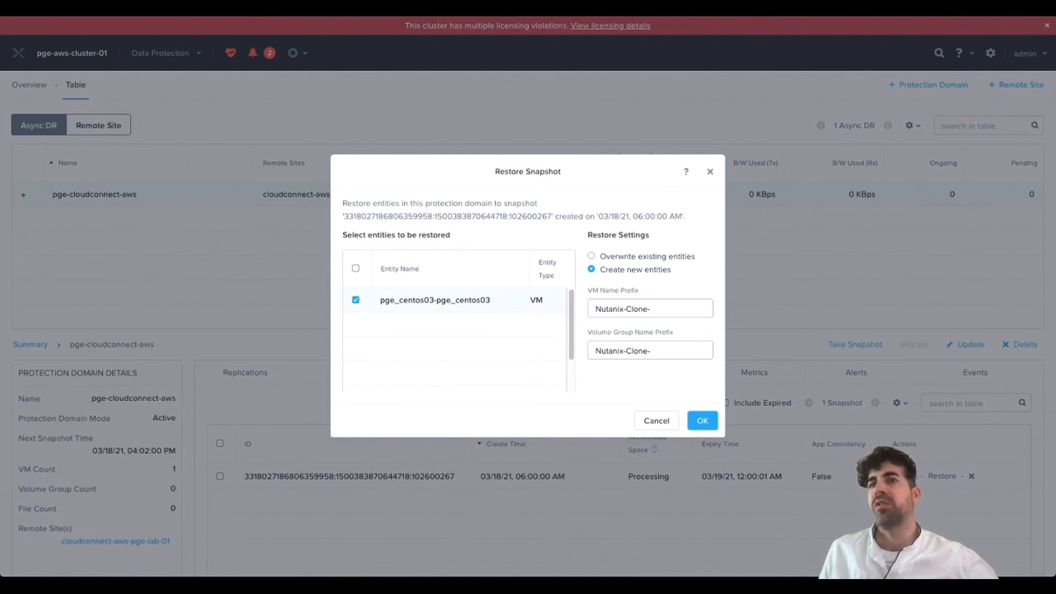
{"action": "left_click", "coordinate": [591, 256]}
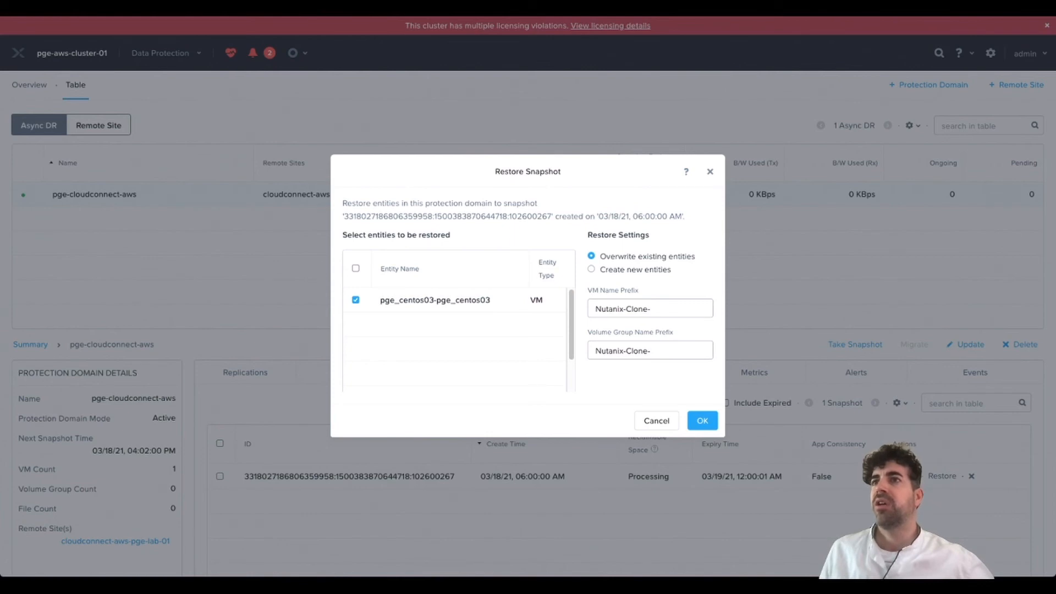
{"action": "left_click", "coordinate": [702, 421]}
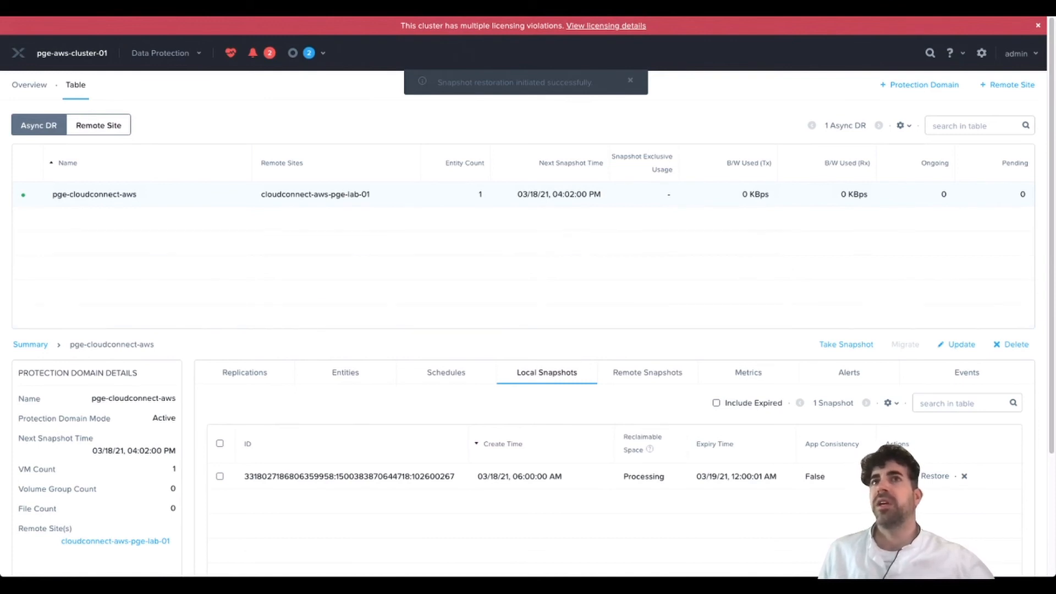
- Select the pge_centos03-pge_centos03 VM in the VM table
{"action": "left_click", "coordinate": [166, 53]}
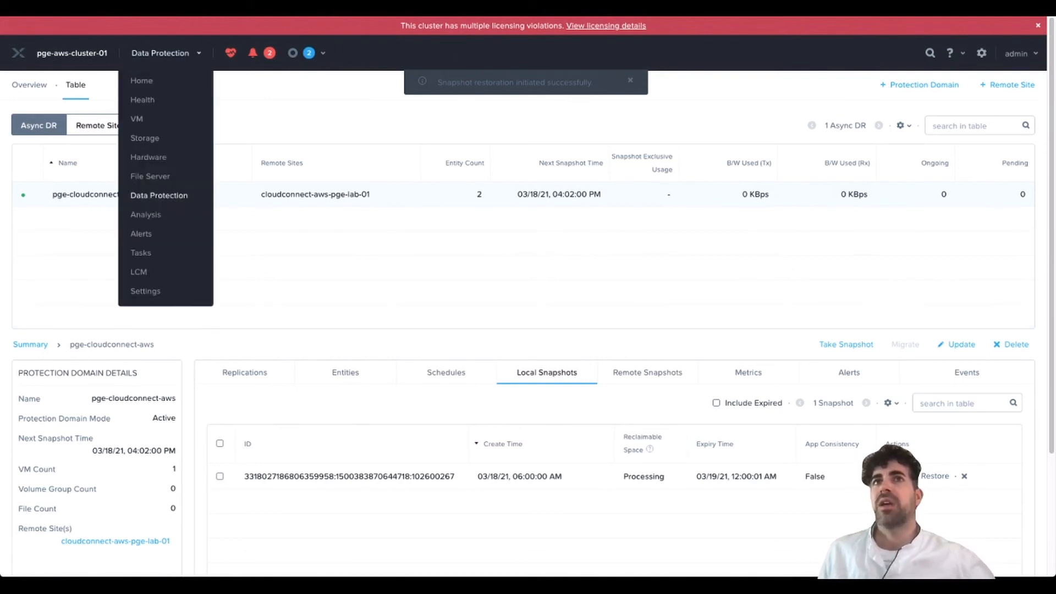
{"action": "left_click", "coordinate": [137, 119]}
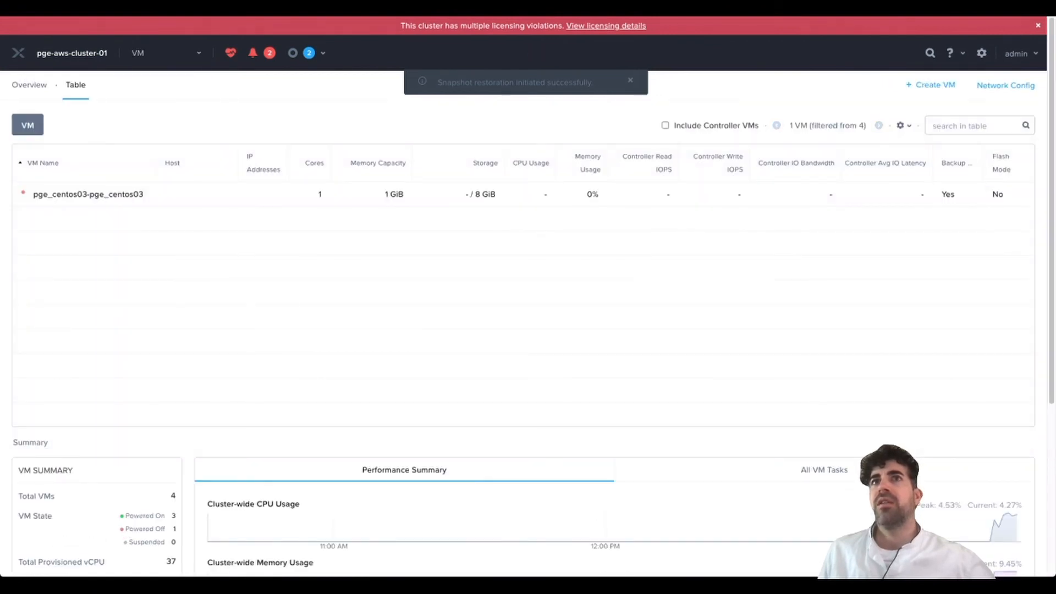
{"action": "left_click", "coordinate": [88, 194]}
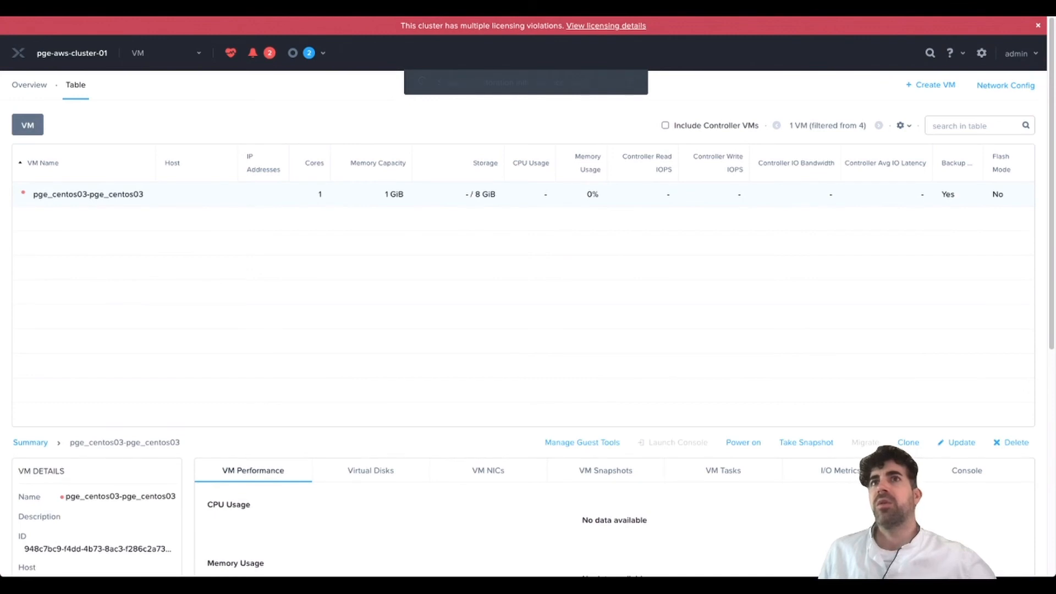
- Check the restore tasks' progress in the recent tasks list
{"action": "left_click", "coordinate": [309, 53]}
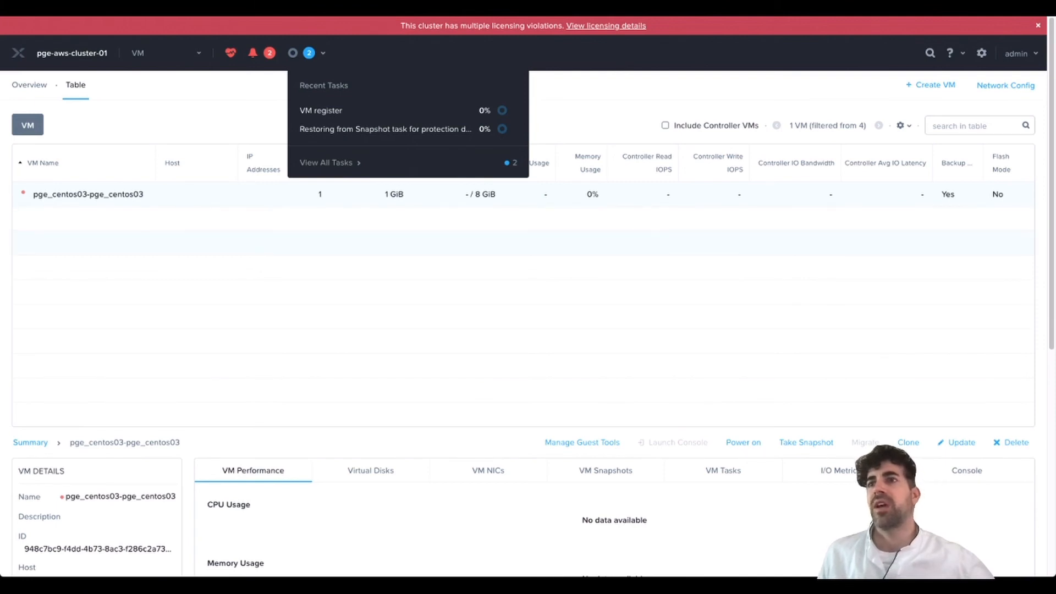
{"action": "left_click", "coordinate": [407, 219]}
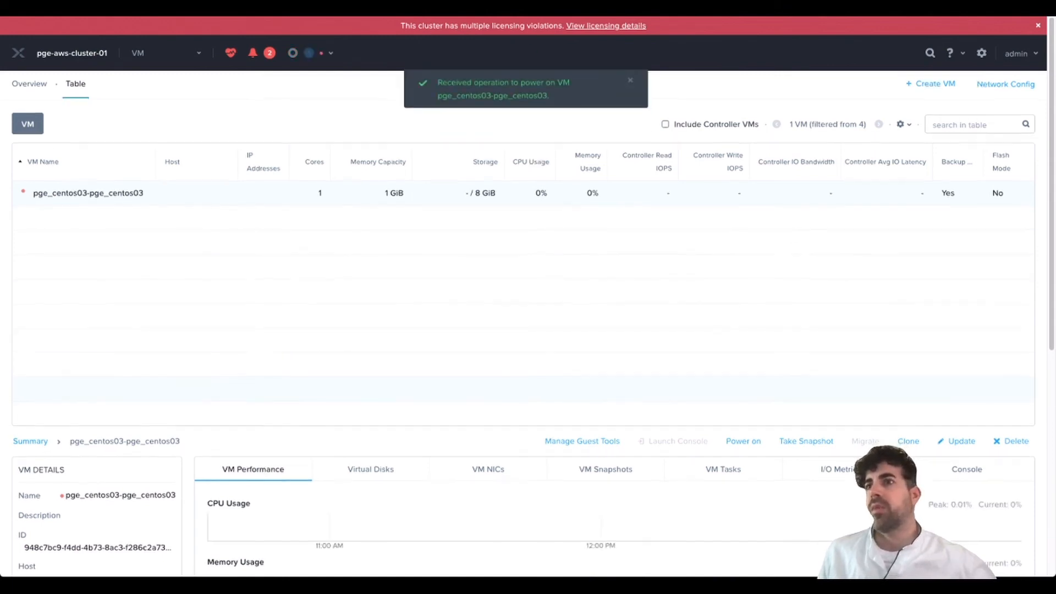
{"action": "scroll", "coordinate": [523, 330], "scroll_direction": "down", "scroll_amount": 3}
{"action": "scroll", "coordinate": [825, 330], "scroll_direction": "down", "scroll_amount": 1}
- Show the VM's console and enter root at the login prompt
{"action": "left_click", "coordinate": [967, 287]}
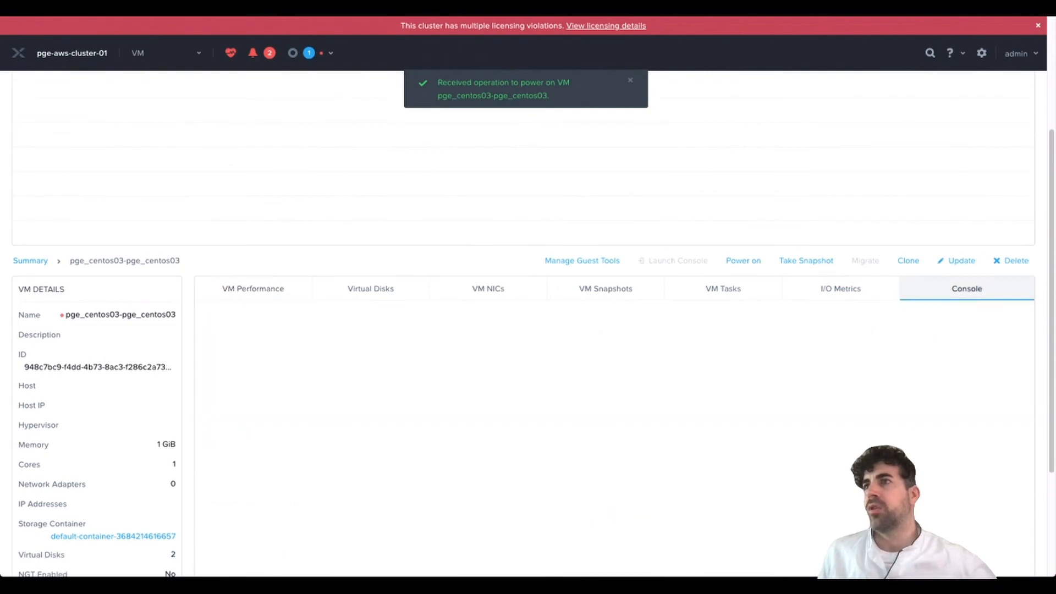
{"action": "scroll", "coordinate": [523, 352], "scroll_direction": "down", "scroll_amount": 3}
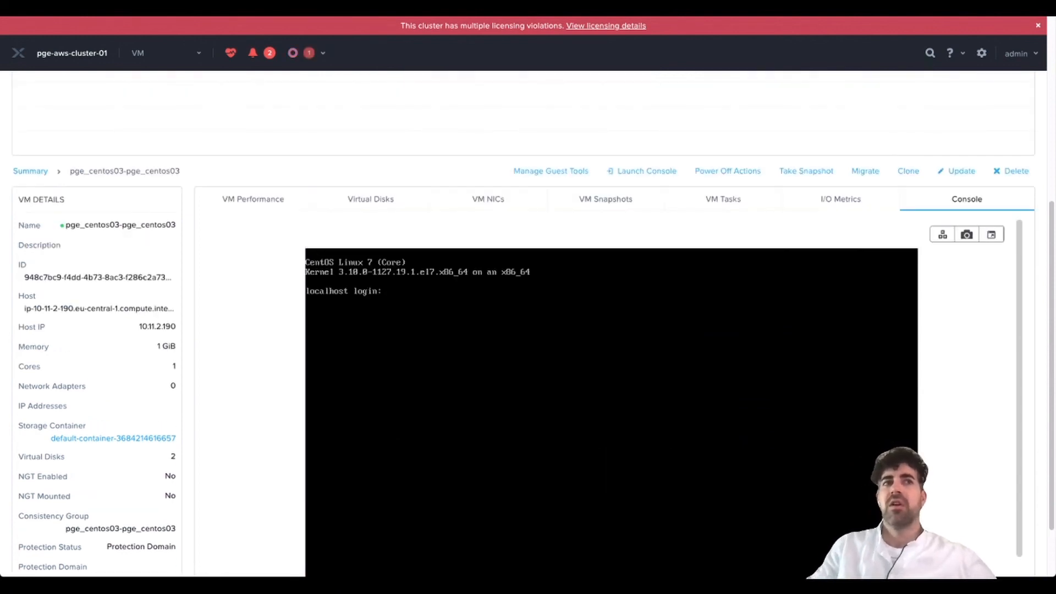
{"action": "type", "text": "root"}
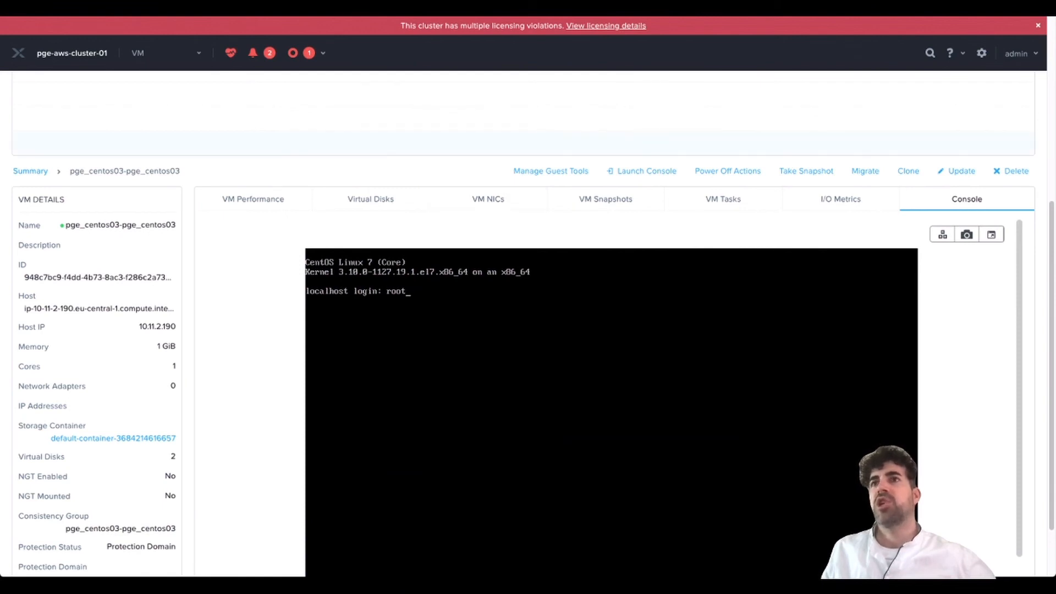
- Switch to the Data Protection page
{"action": "scroll", "coordinate": [528, 330], "scroll_direction": "up", "scroll_amount": 6}
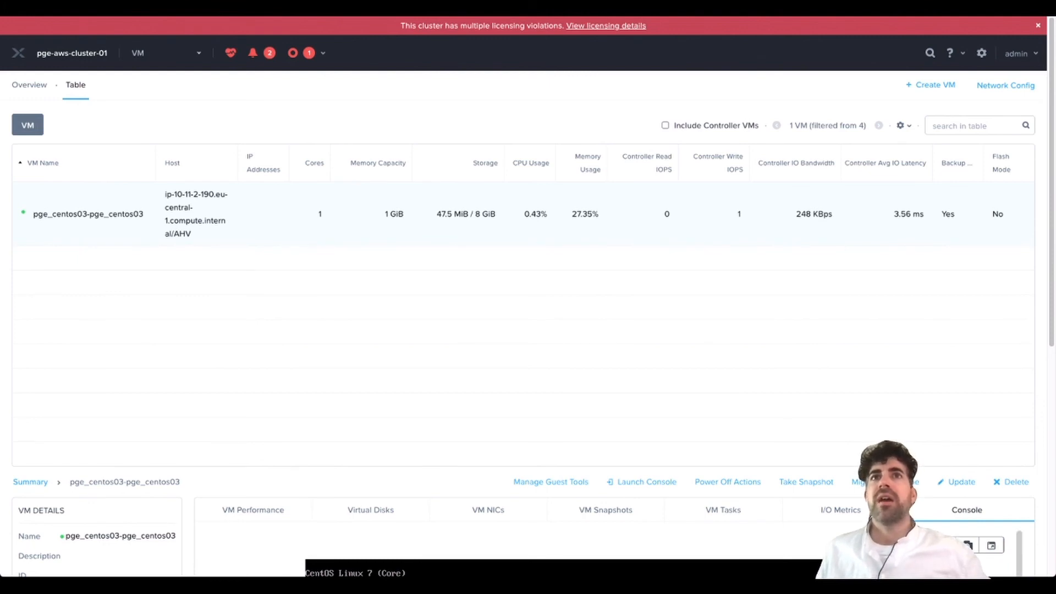
{"action": "left_click", "coordinate": [137, 53]}
{"action": "left_click", "coordinate": [159, 195]}
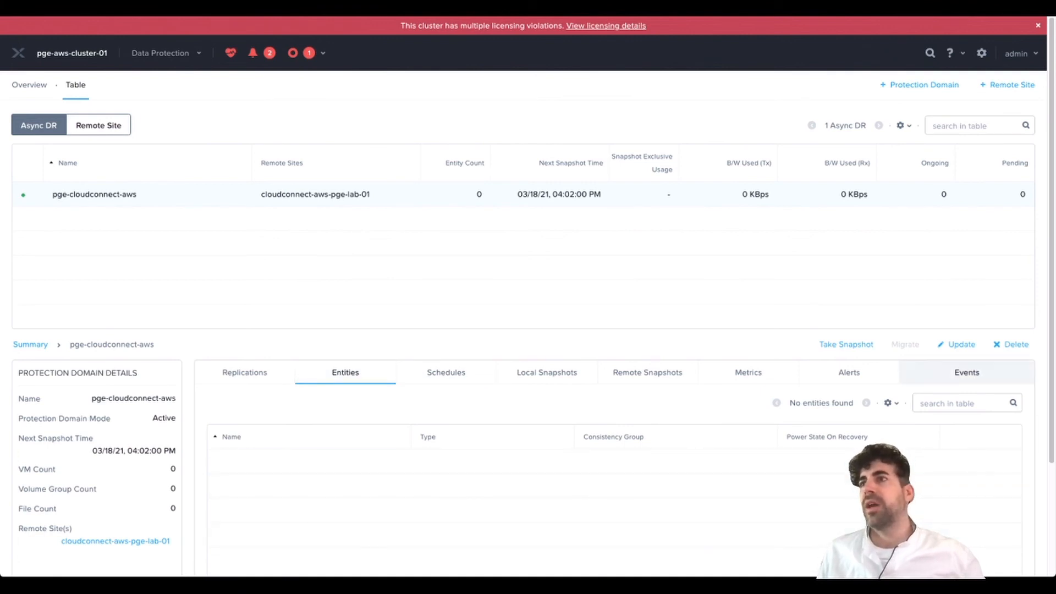
- Protect pge_centos03-pge_centos03 in pge-cloudconnect-aws, keeping the every-6-hours schedule retaining 3 snapshots
{"action": "left_click", "coordinate": [957, 345]}
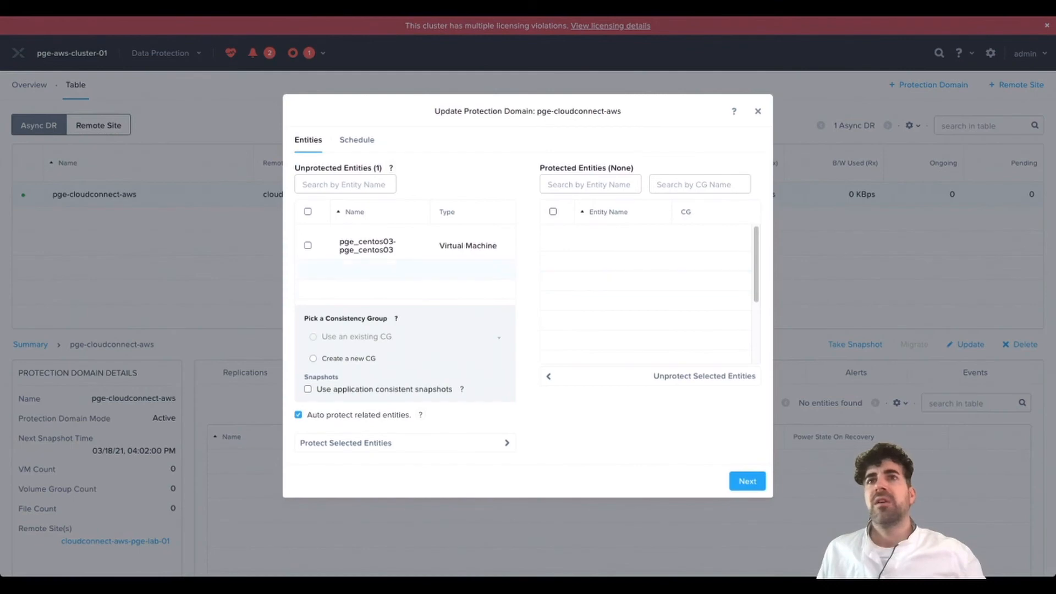
{"action": "left_click", "coordinate": [308, 245]}
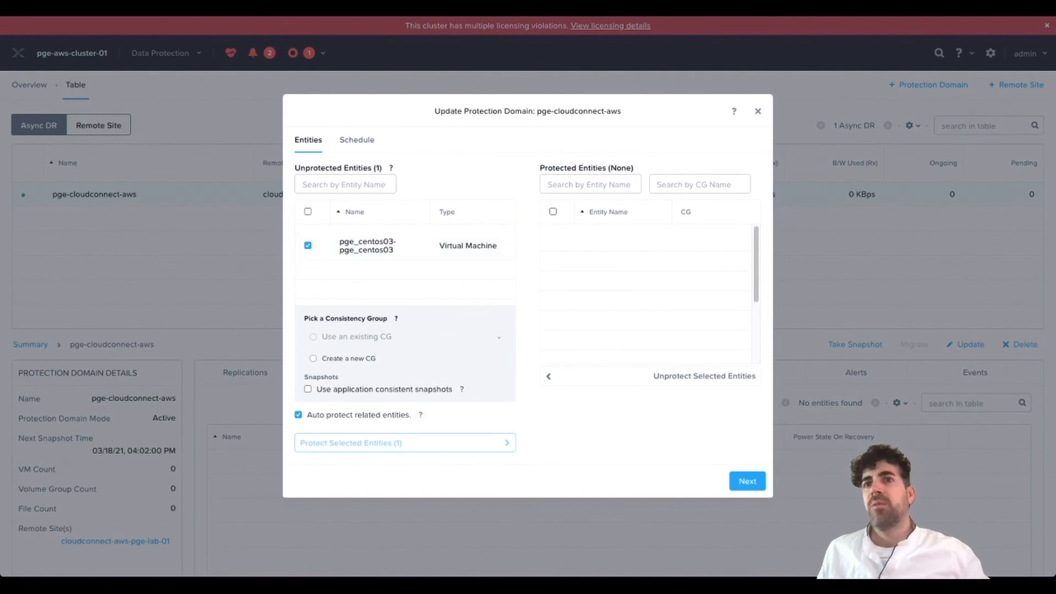
{"action": "left_click", "coordinate": [406, 443]}
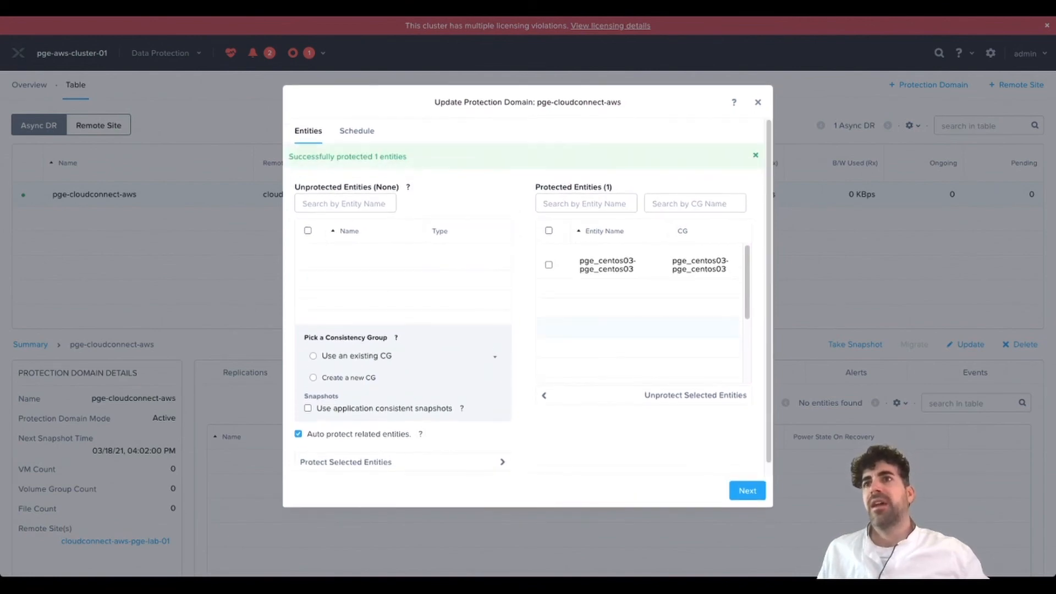
{"action": "left_click", "coordinate": [746, 490]}
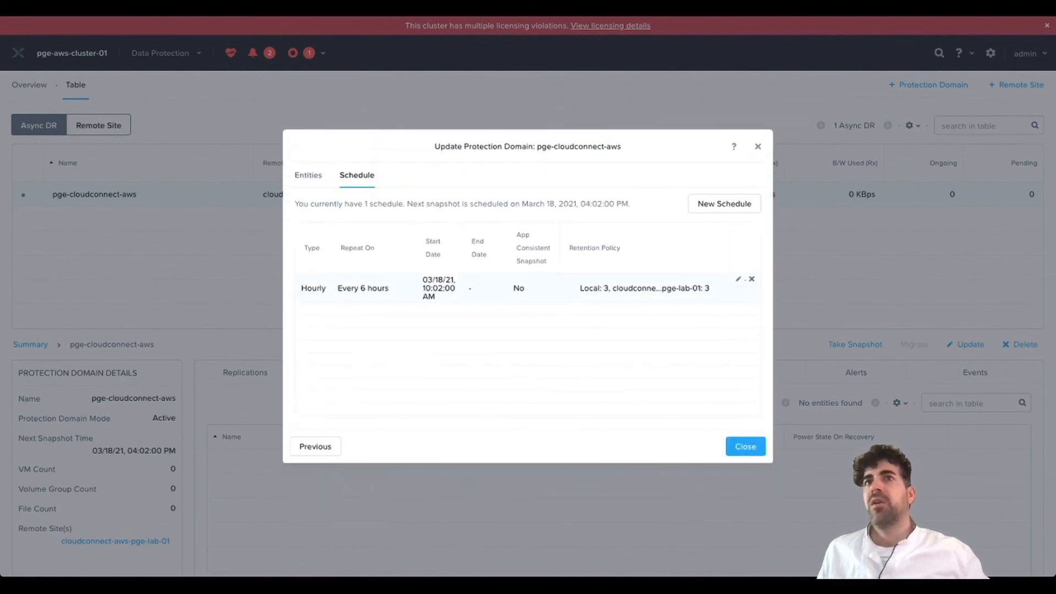
{"action": "left_click", "coordinate": [738, 279]}
{"action": "left_click", "coordinate": [380, 229]}
{"action": "left_click", "coordinate": [704, 200]}
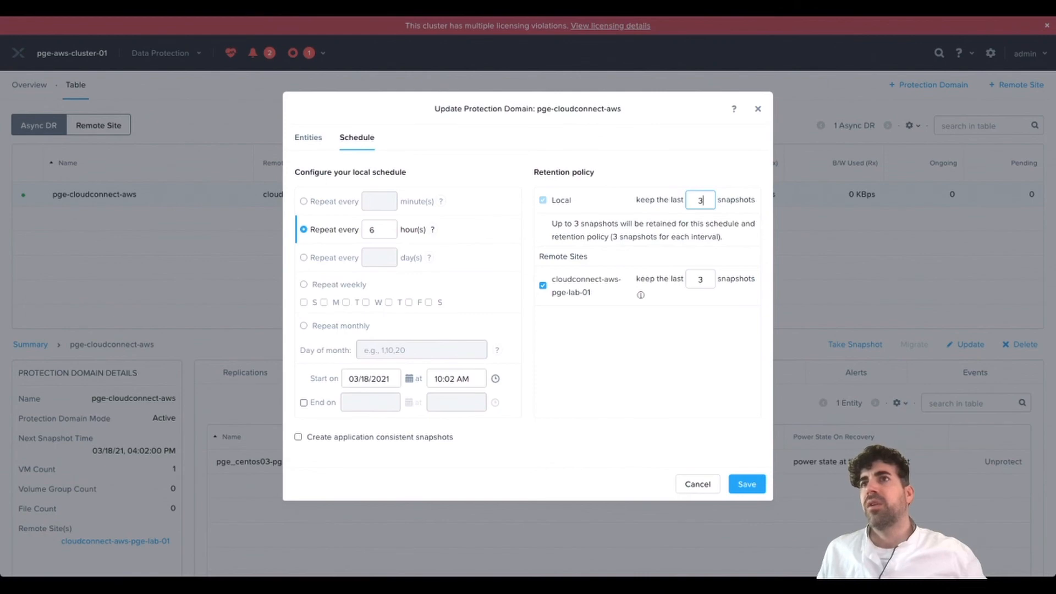
{"action": "left_click", "coordinate": [703, 280]}
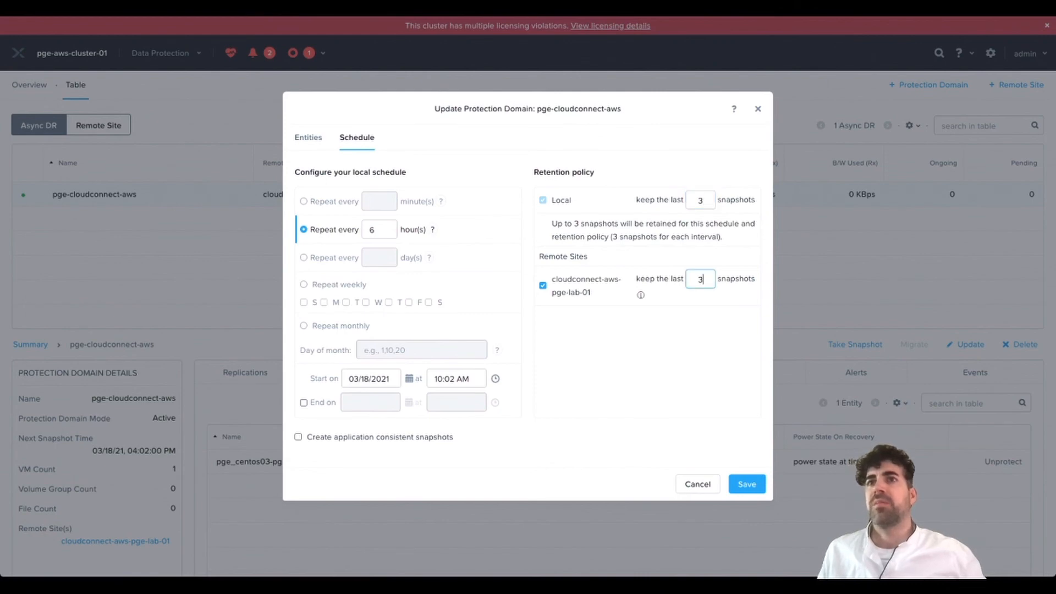
{"action": "left_click", "coordinate": [747, 484]}
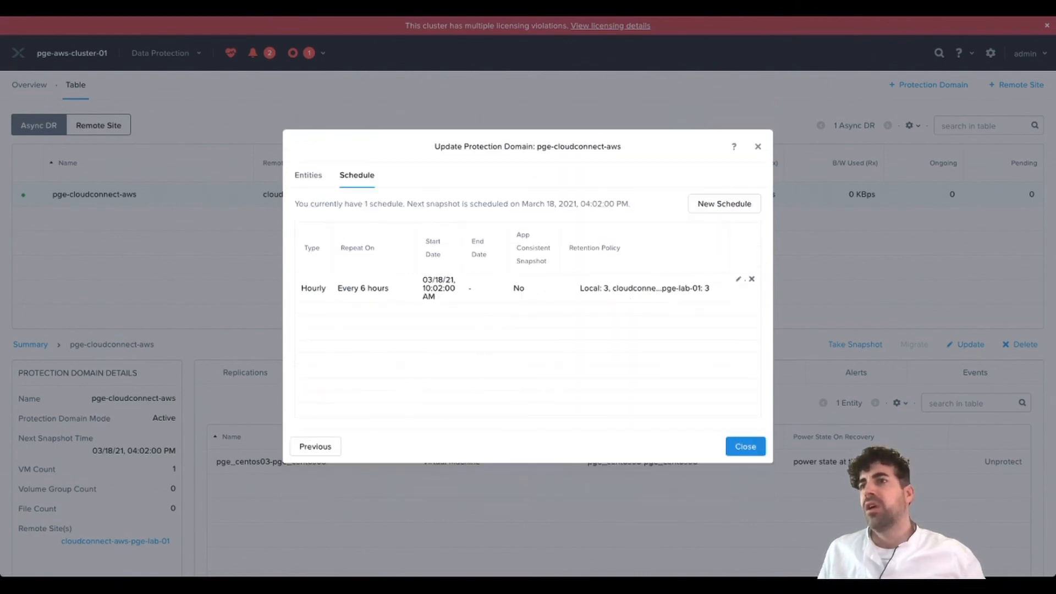
{"action": "left_click", "coordinate": [744, 445]}
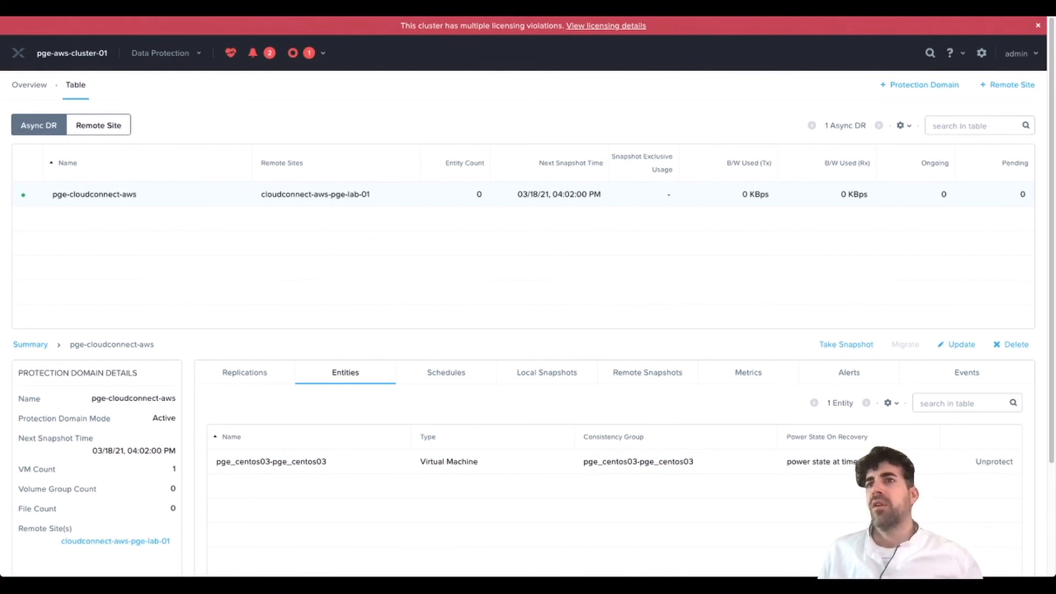
- Review the pge-cloudconnect-aws domain's local snapshots and replication history
{"action": "left_click", "coordinate": [547, 373]}
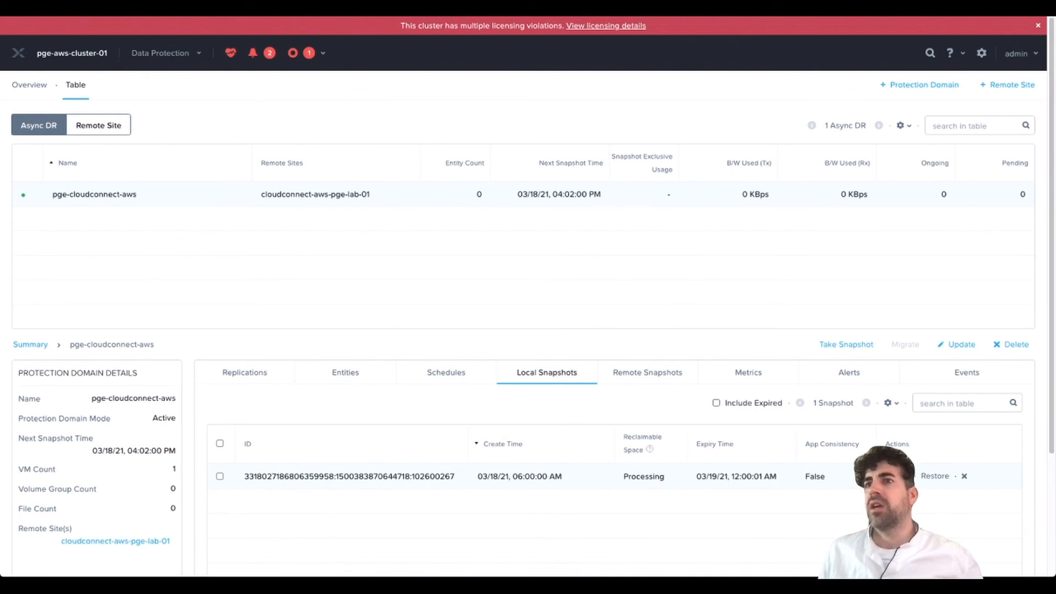
{"action": "left_click", "coordinate": [245, 373]}
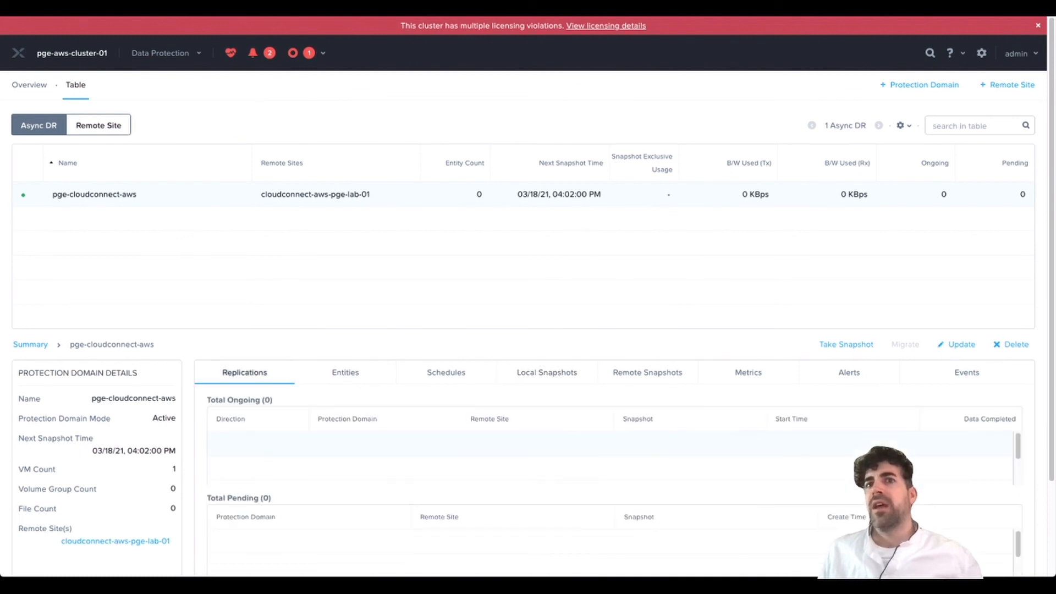
{"action": "scroll", "coordinate": [528, 319], "scroll_direction": "down", "scroll_amount": 2}
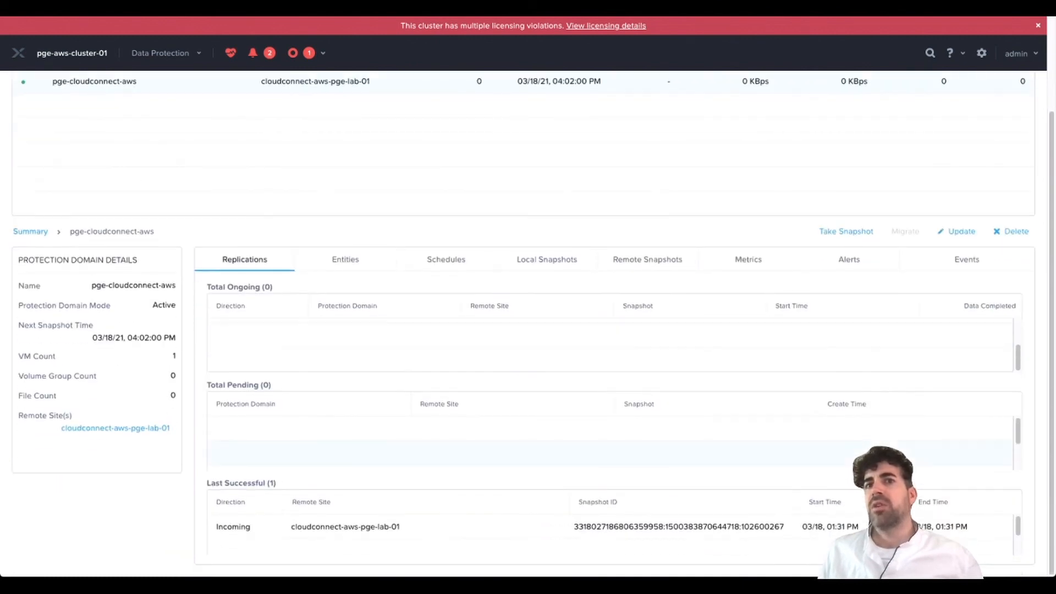
{"action": "scroll", "coordinate": [528, 319], "scroll_direction": "up", "scroll_amount": 2}
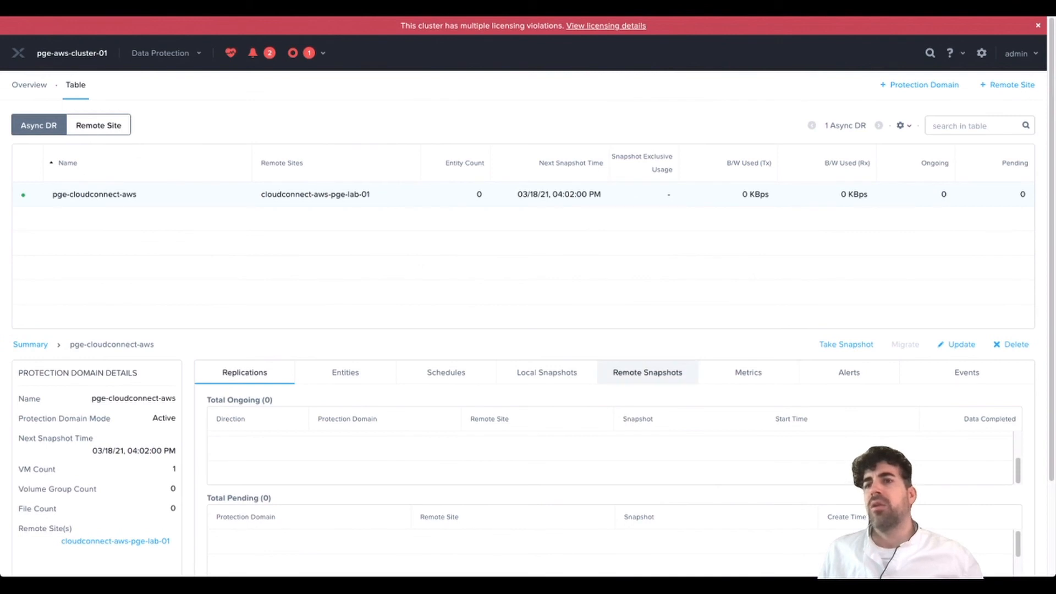
{"action": "left_click", "coordinate": [547, 372]}
{"action": "scroll", "coordinate": [547, 372], "scroll_direction": "down", "scroll_amount": 1}
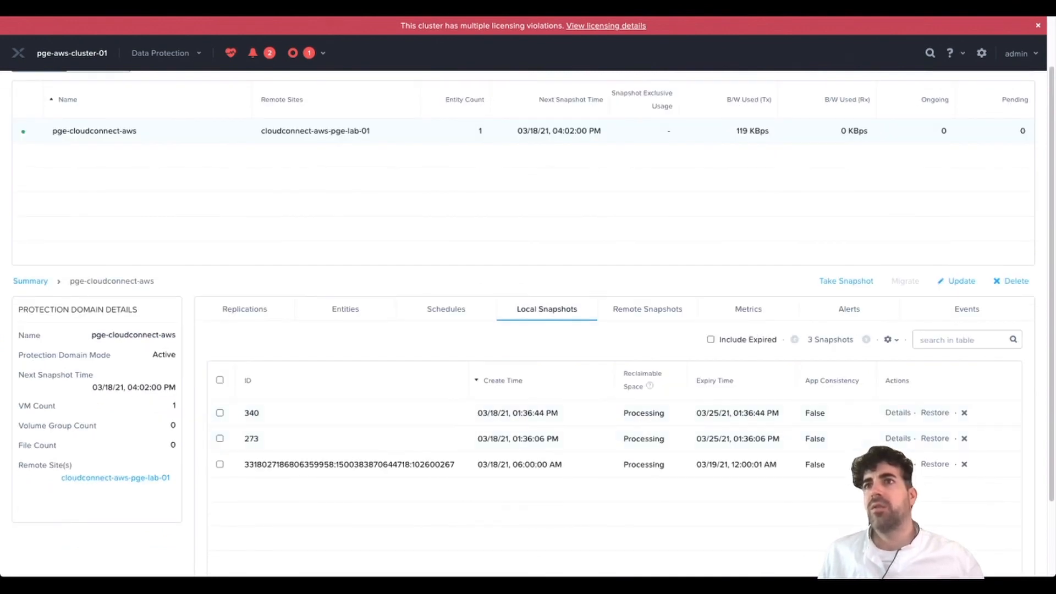
- List the six remote snapshots on cloudconnect-aws-pge-lab-01, newest being 340 and 273
{"action": "left_click", "coordinate": [648, 309]}
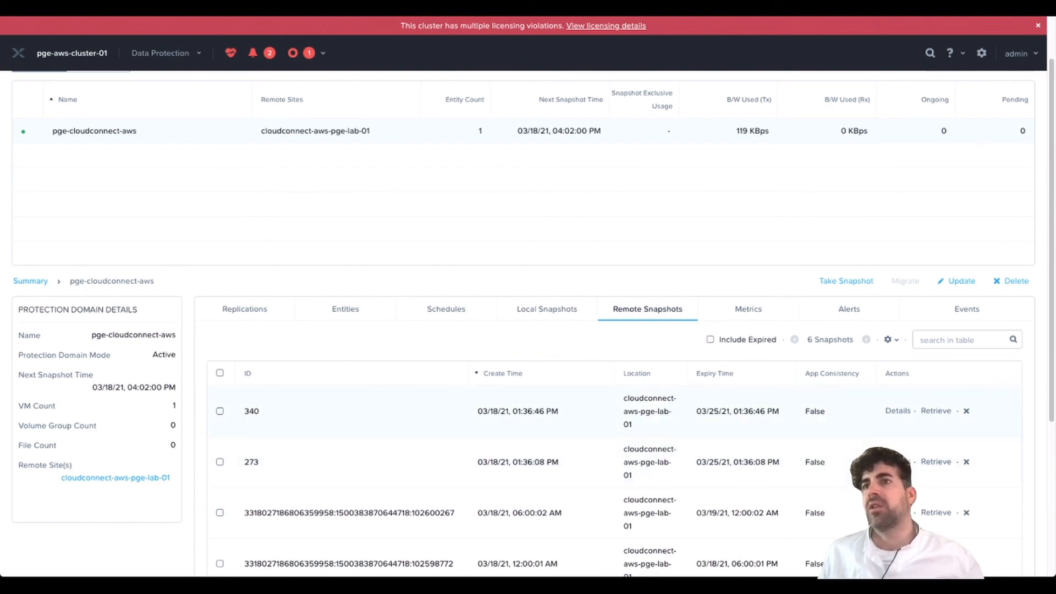
{"action": "scroll", "coordinate": [523, 324], "scroll_direction": "up", "scroll_amount": 1}
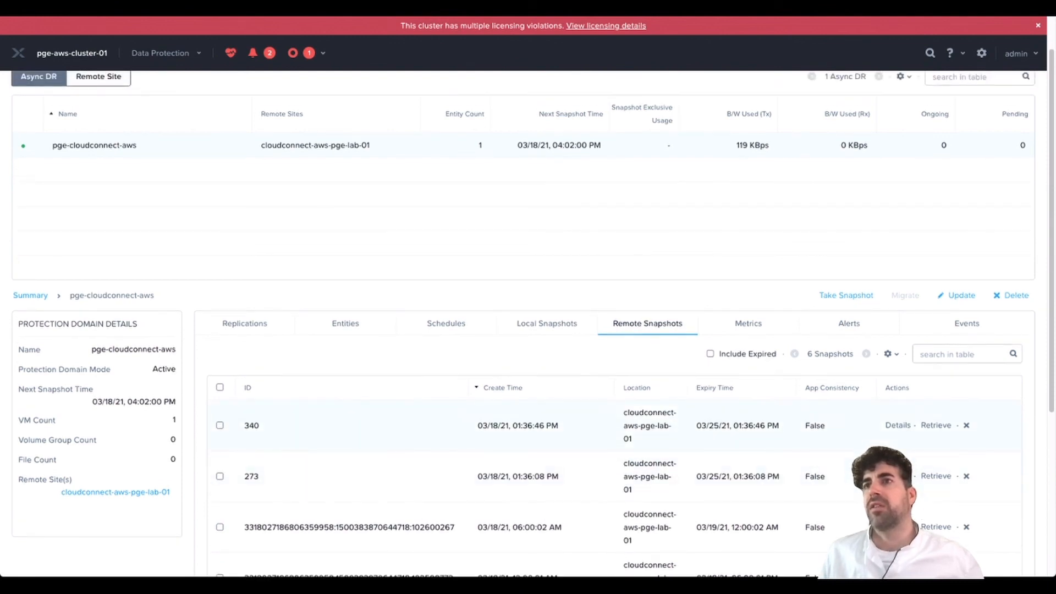
{"action": "scroll", "coordinate": [532, 312], "scroll_direction": "down", "scroll_amount": 1}
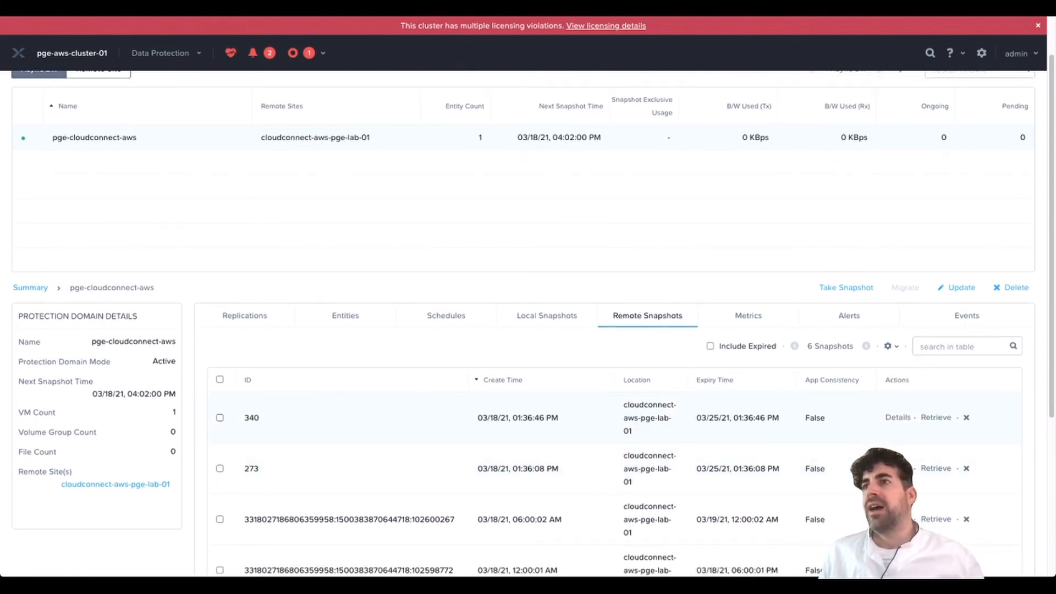
{"action": "scroll", "coordinate": [528, 324], "scroll_direction": "up", "scroll_amount": 2}
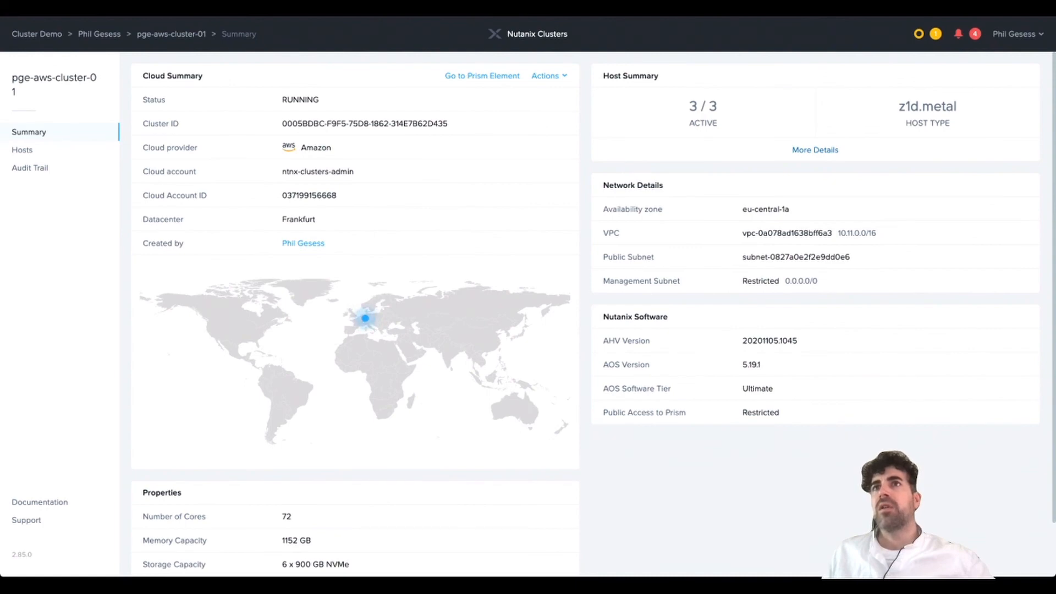
- Hibernate pge-aws-cluster-01, confirming with its cluster name
{"action": "left_click", "coordinate": [549, 76]}
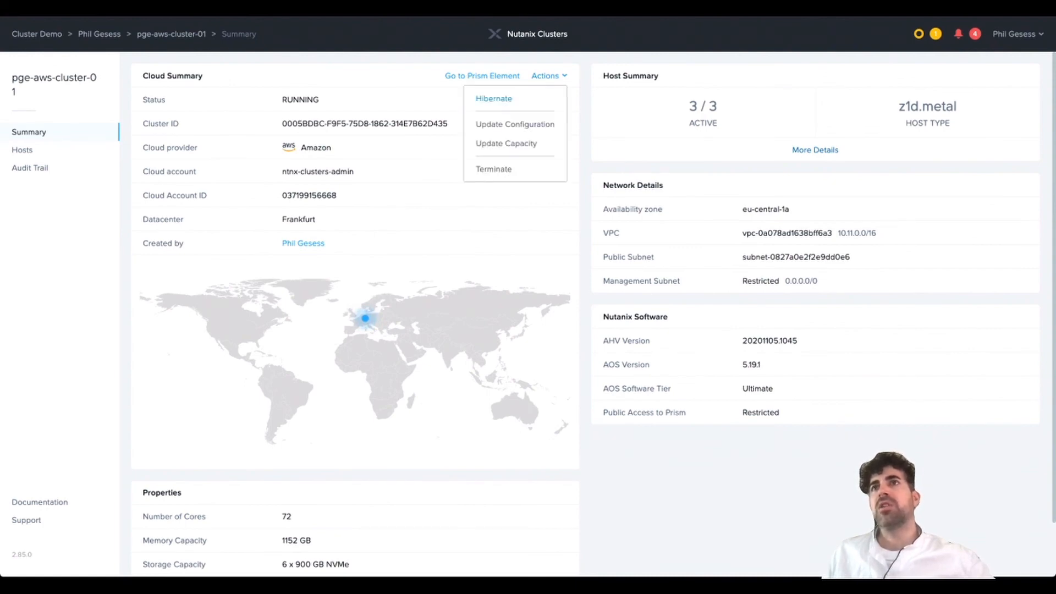
{"action": "left_click", "coordinate": [494, 99]}
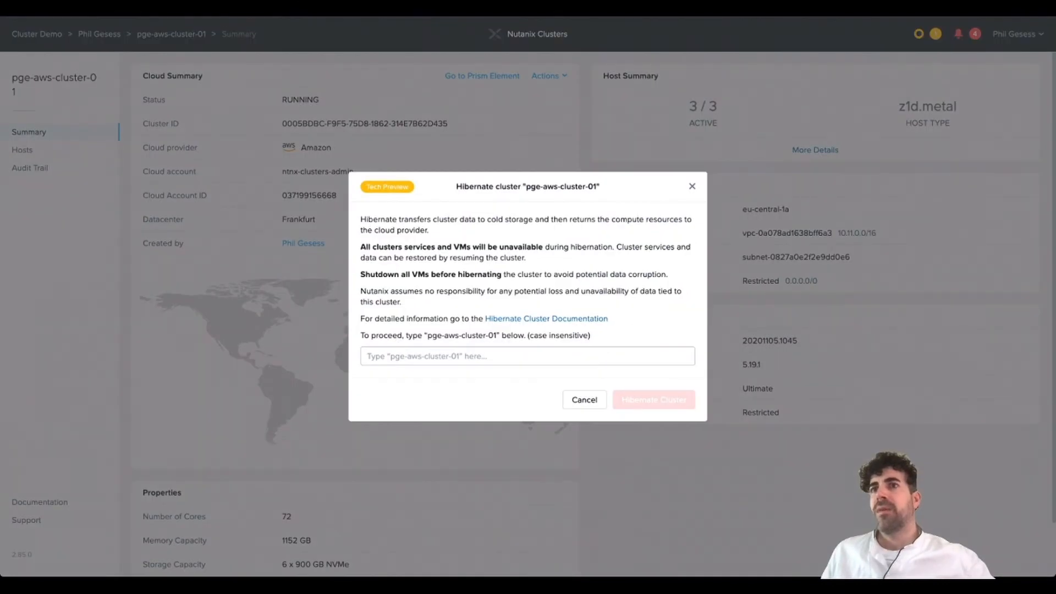
{"action": "type", "text": "pge-aws-cluster-01"}
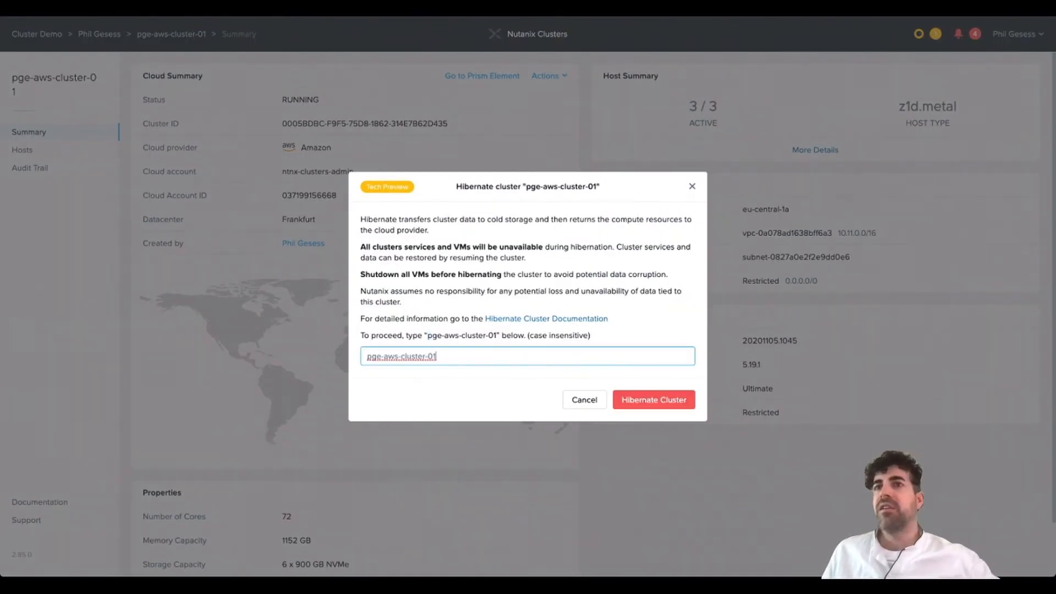
{"action": "key", "text": "Return"}
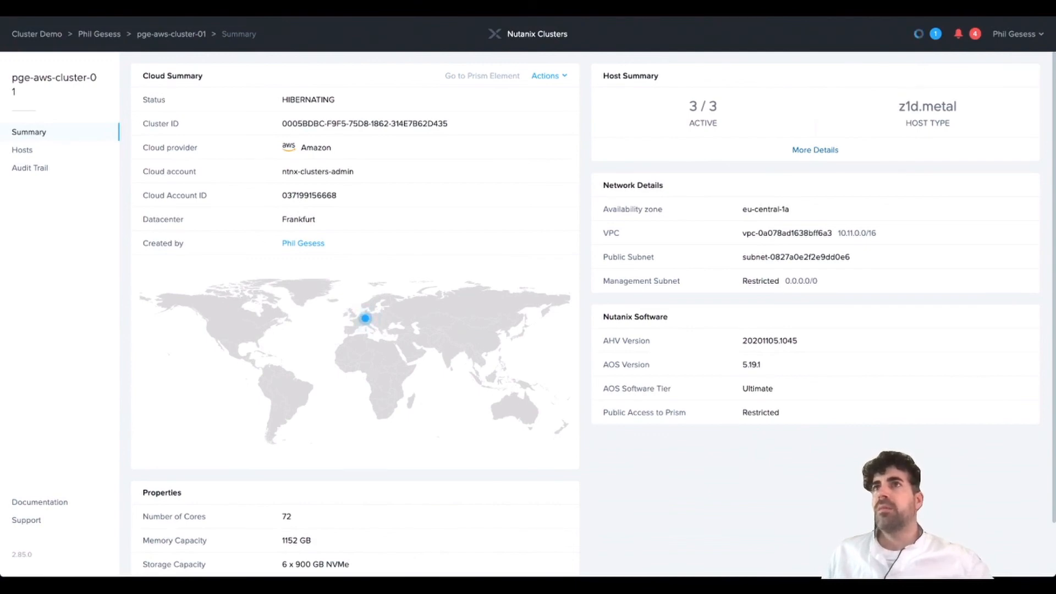
{"action": "key", "text": "ctrl+Tab"}
- Refresh the EC2 instances list to watch the three Nutanix nodes stopping
{"action": "left_click", "coordinate": [656, 55]}
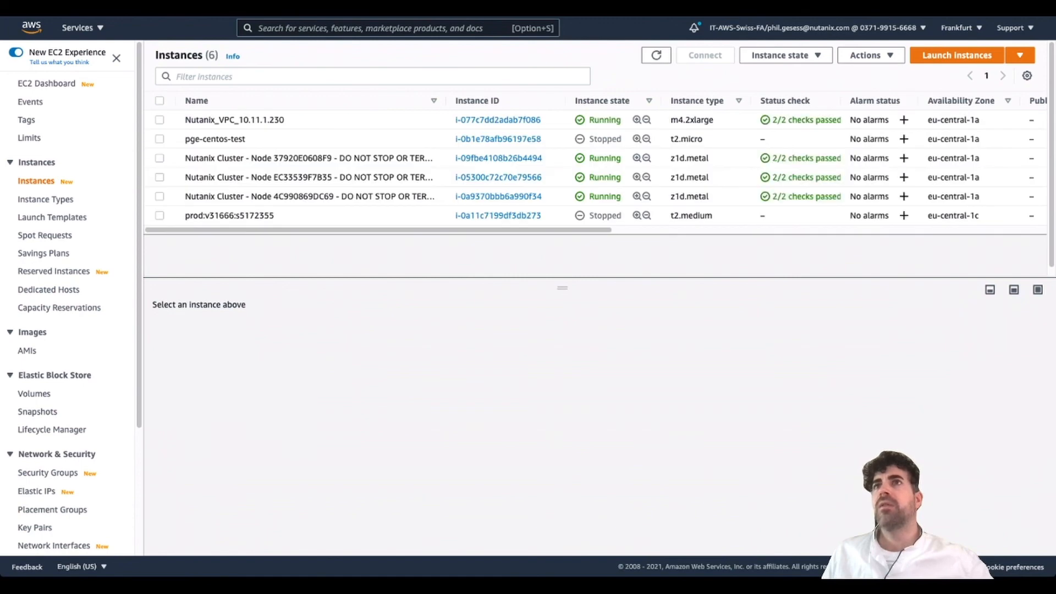
{"action": "key", "text": "ctrl+Tab"}
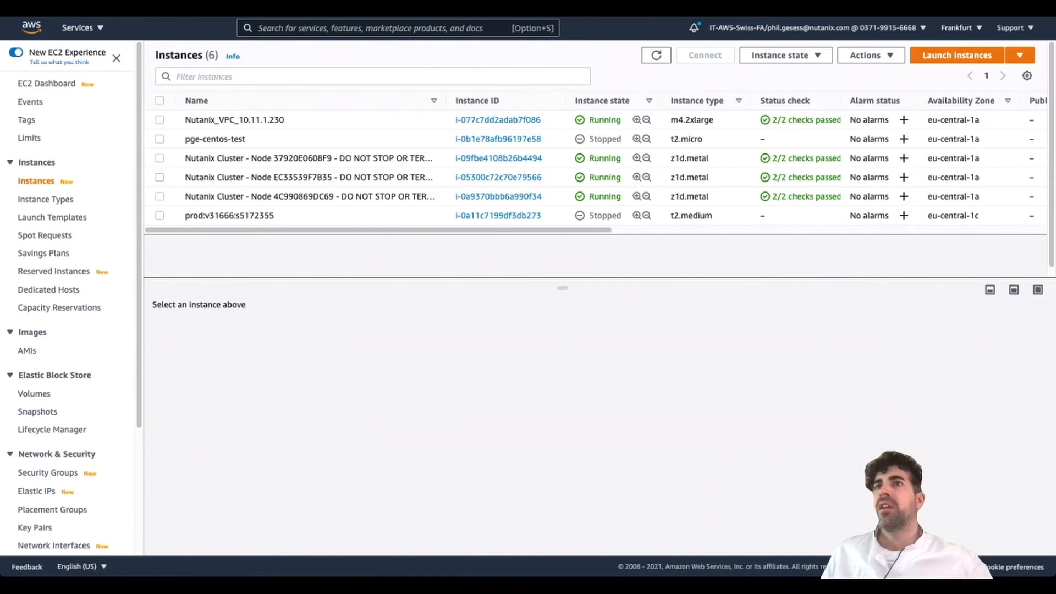
{"action": "left_click", "coordinate": [657, 55]}
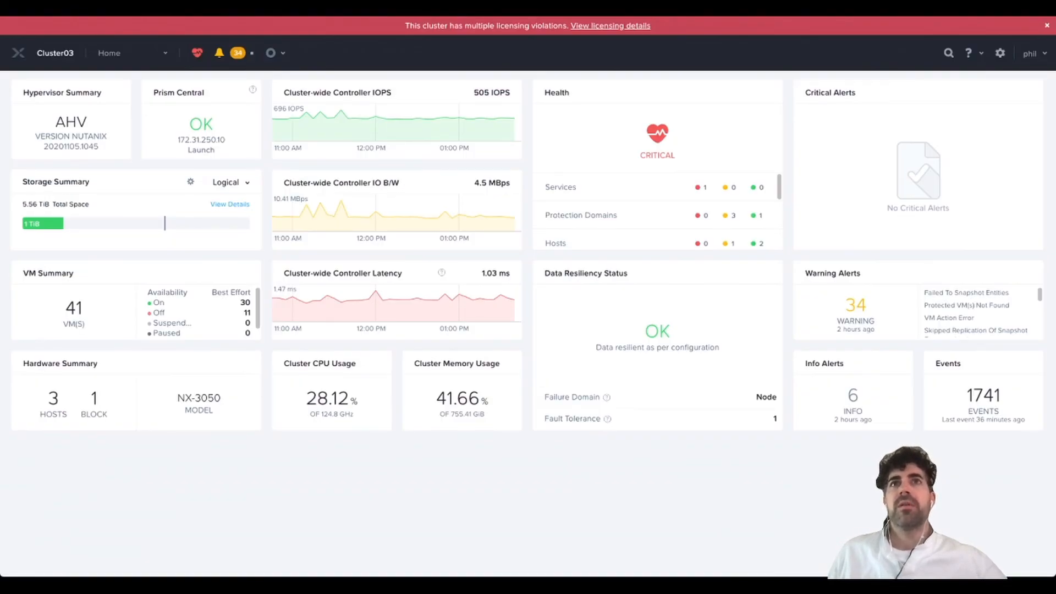
- Show the pge-cloudconnect-aws protection domain's remote snapshots on the Data Protection page
{"action": "left_click", "coordinate": [110, 53]}
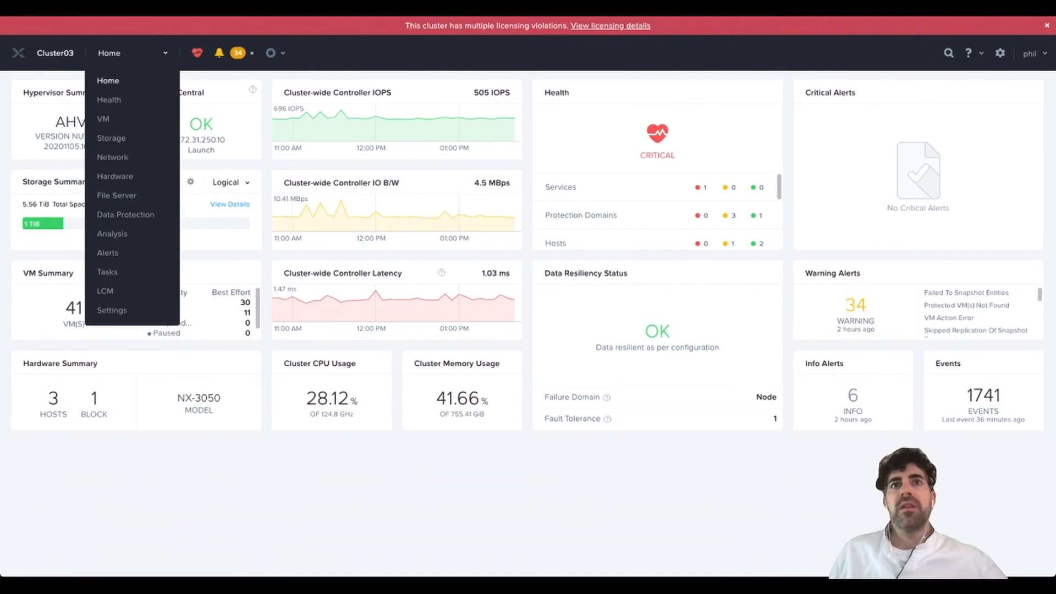
{"action": "left_click", "coordinate": [126, 214]}
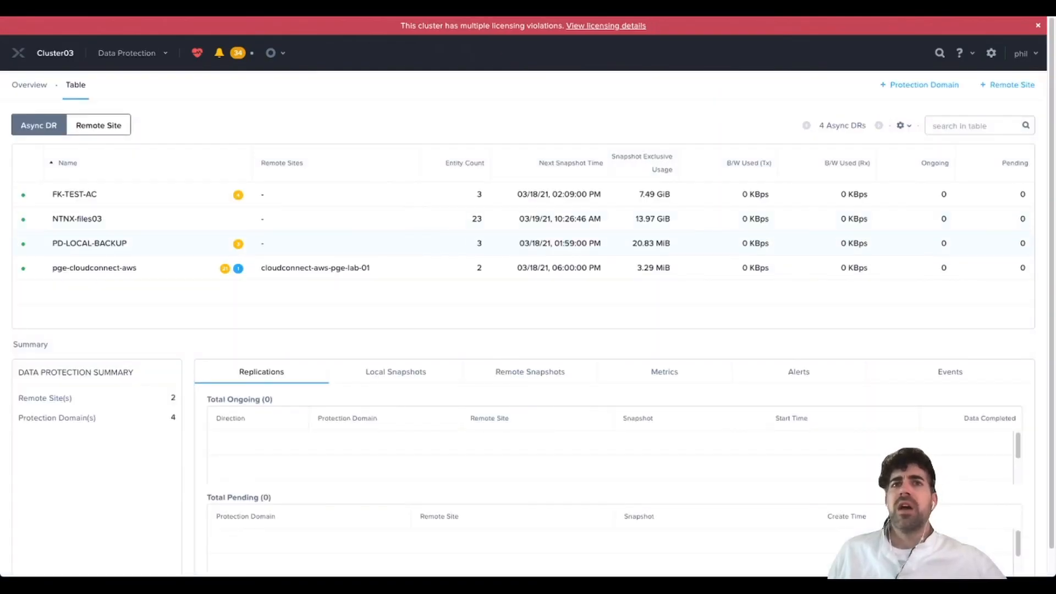
{"action": "left_click", "coordinate": [94, 267]}
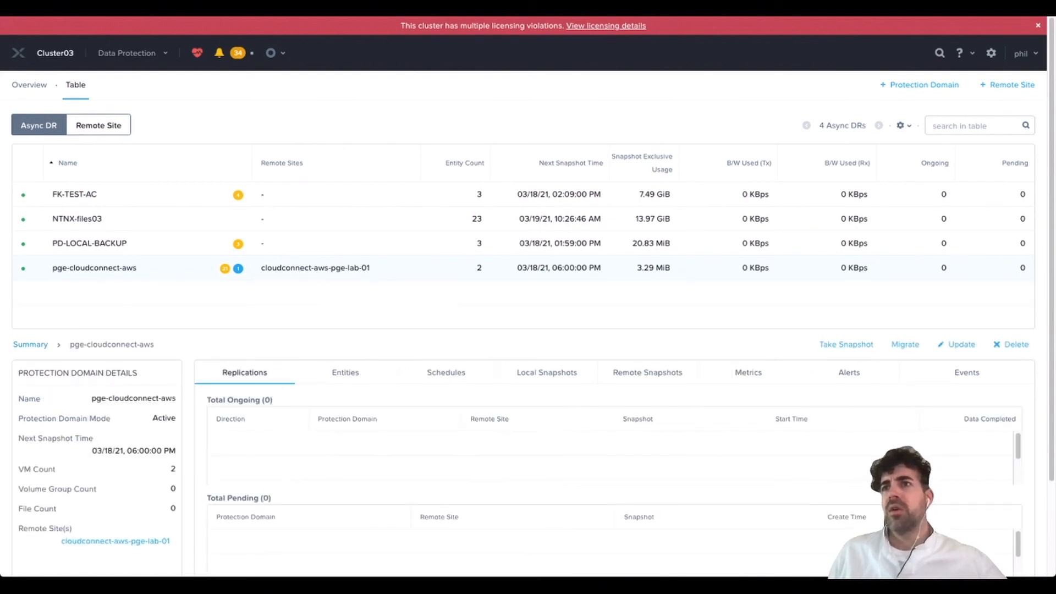
{"action": "left_click", "coordinate": [648, 373]}
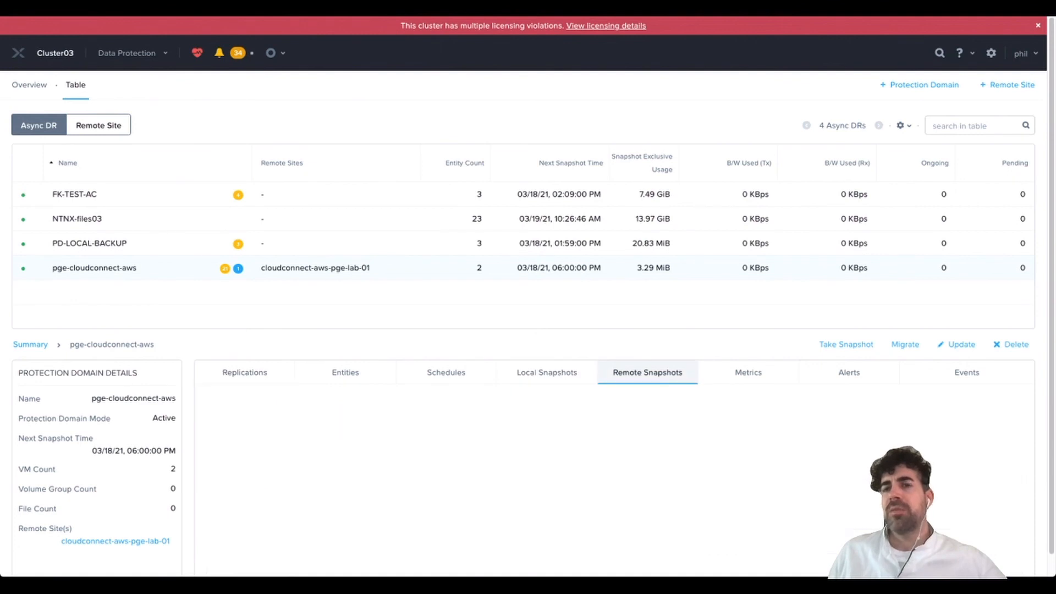
{"action": "scroll", "coordinate": [528, 325], "scroll_direction": "down", "scroll_amount": 2}
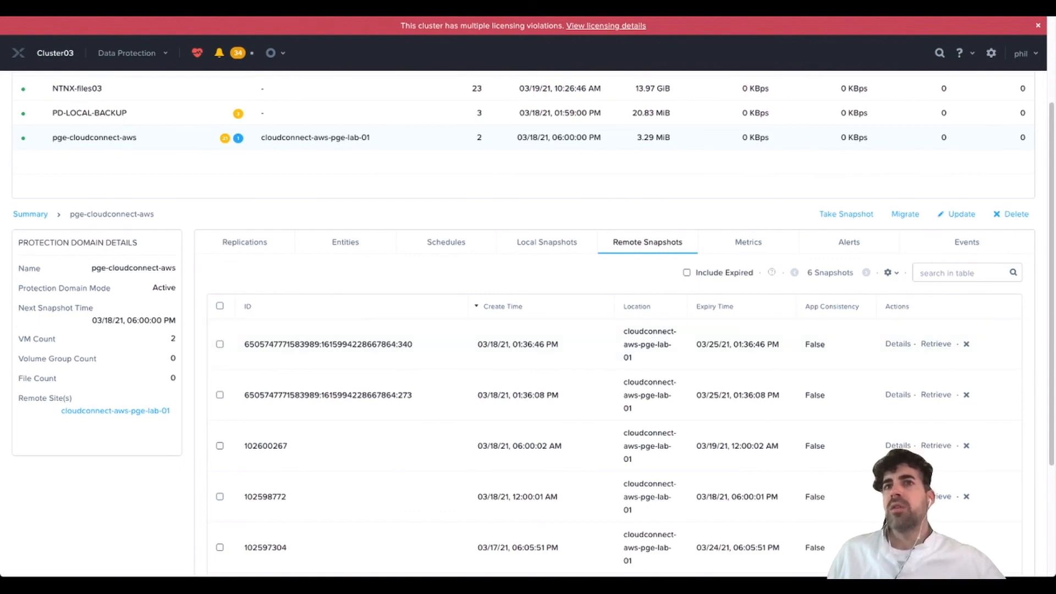
- Retrieve the newest remote snapshot from AWS and check its replication progress
{"action": "left_click", "coordinate": [546, 242]}
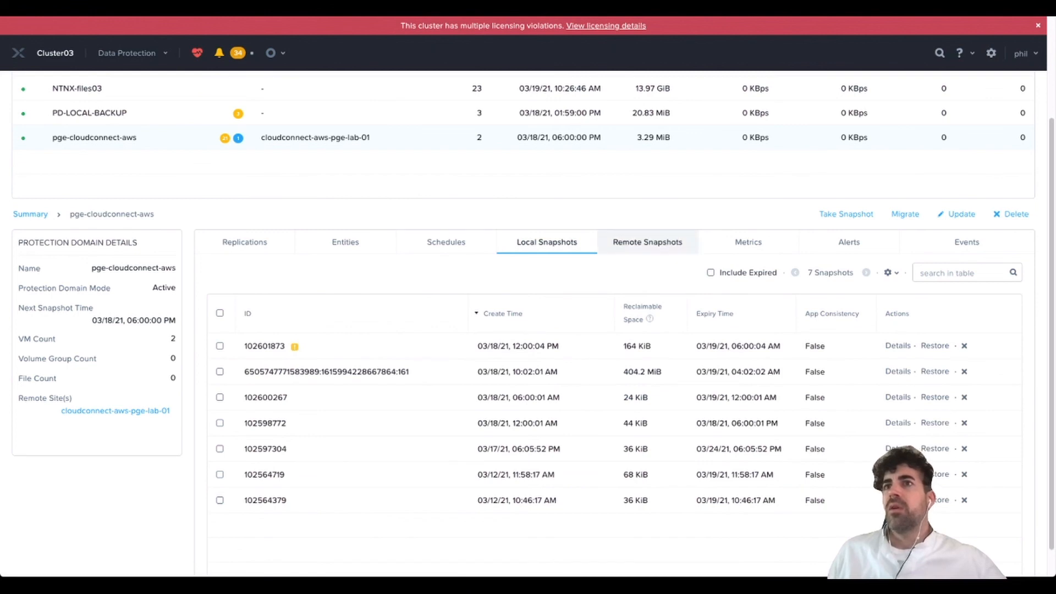
{"action": "left_click", "coordinate": [647, 242]}
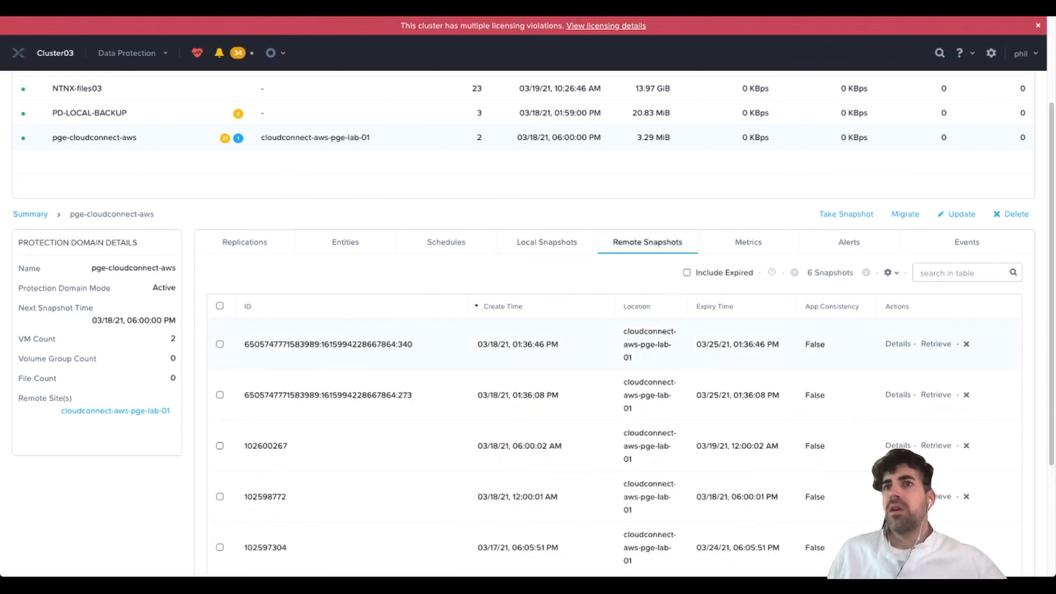
{"action": "left_click", "coordinate": [935, 344]}
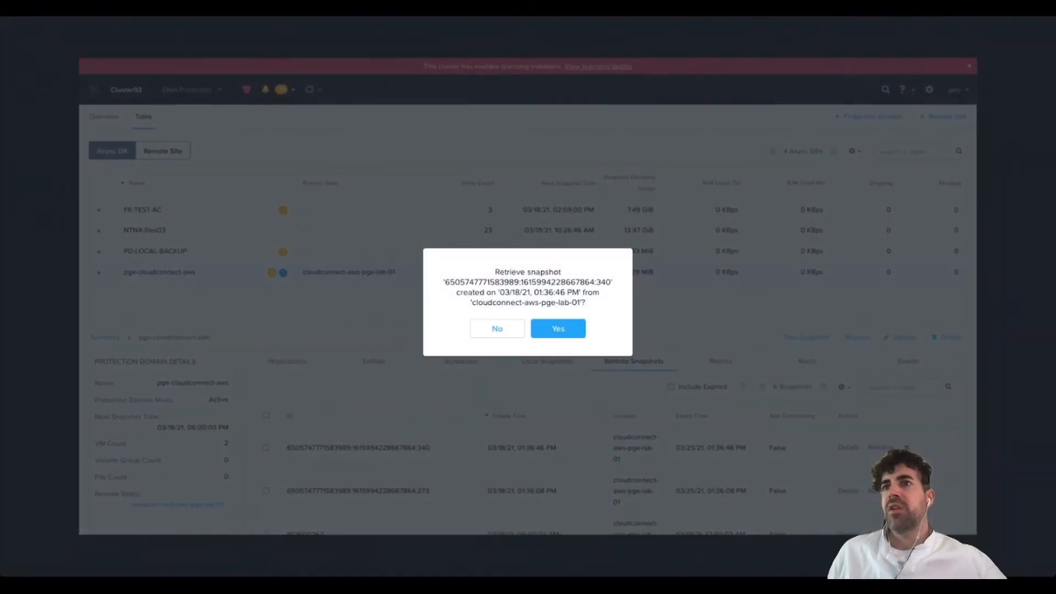
{"action": "left_click", "coordinate": [557, 329]}
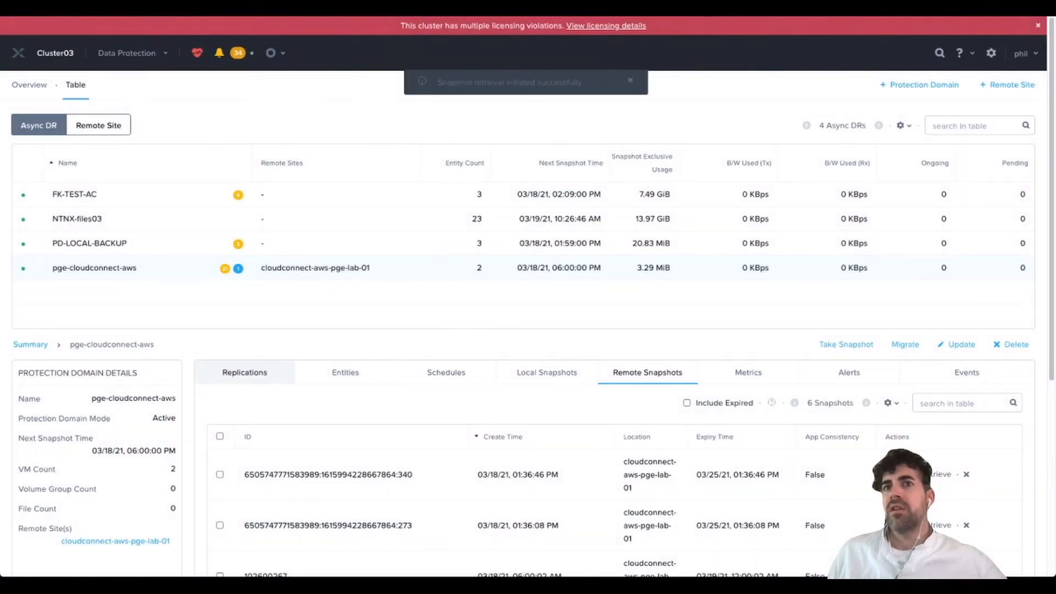
{"action": "left_click", "coordinate": [245, 372]}
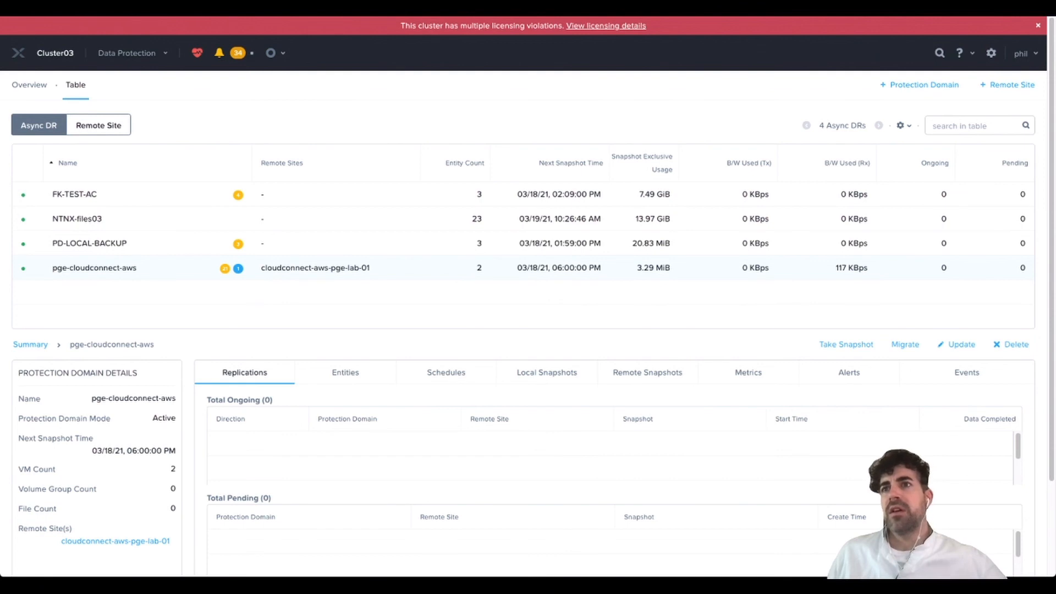
- Restore local snapshot 102600267, overwriting the existing pge_centos03-pge_centos03 VM
{"action": "left_click", "coordinate": [546, 373]}
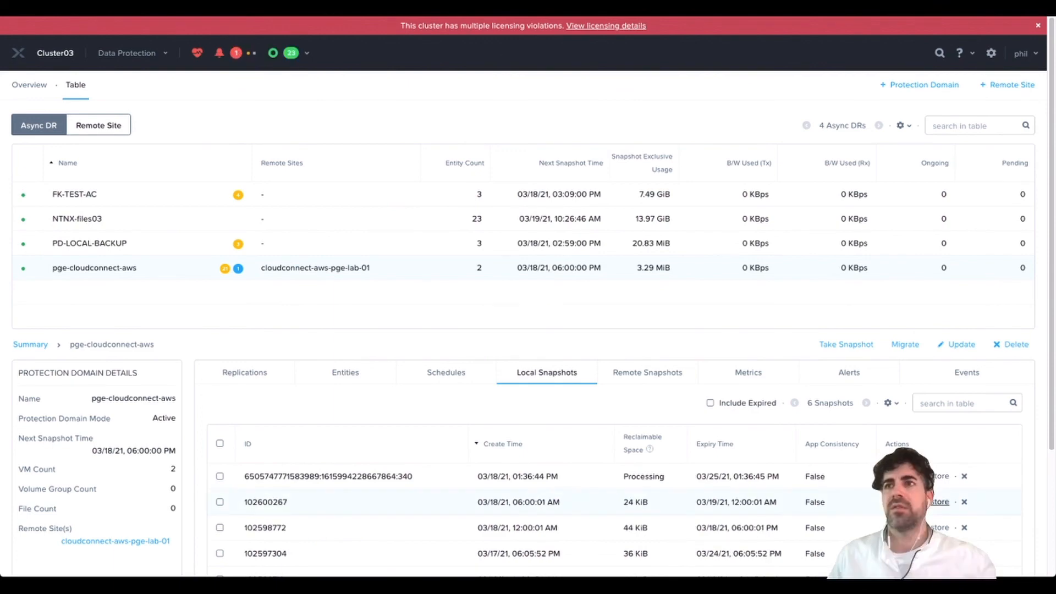
{"action": "left_click", "coordinate": [939, 502]}
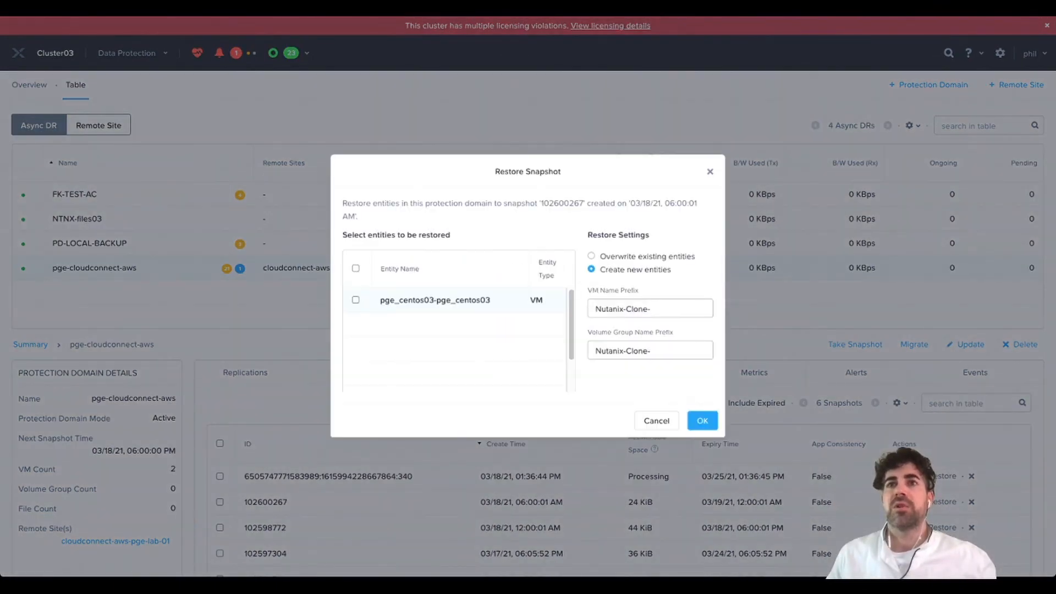
{"action": "left_click", "coordinate": [356, 299]}
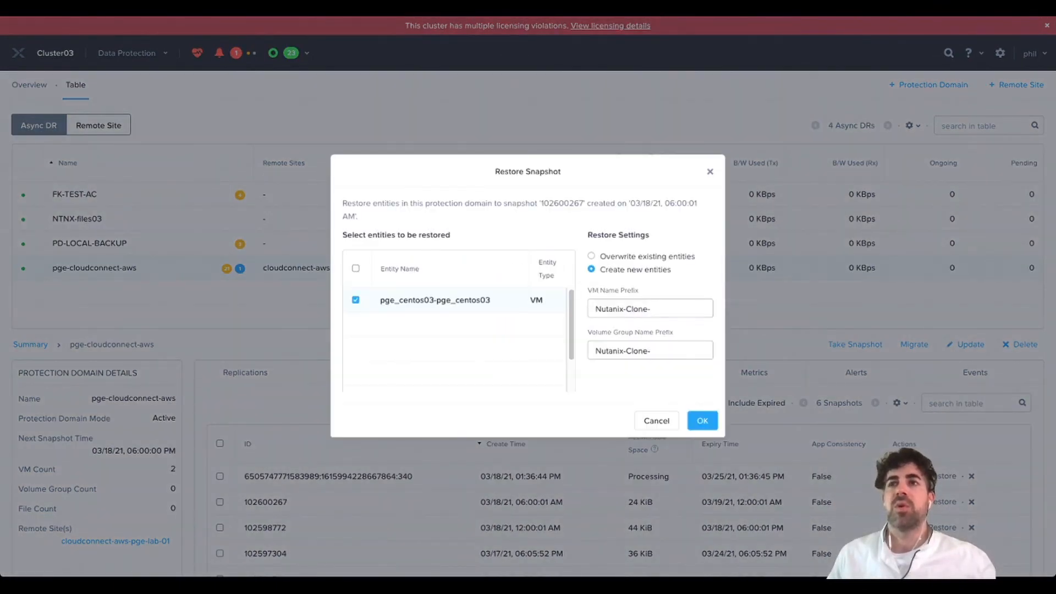
{"action": "left_click", "coordinate": [592, 256]}
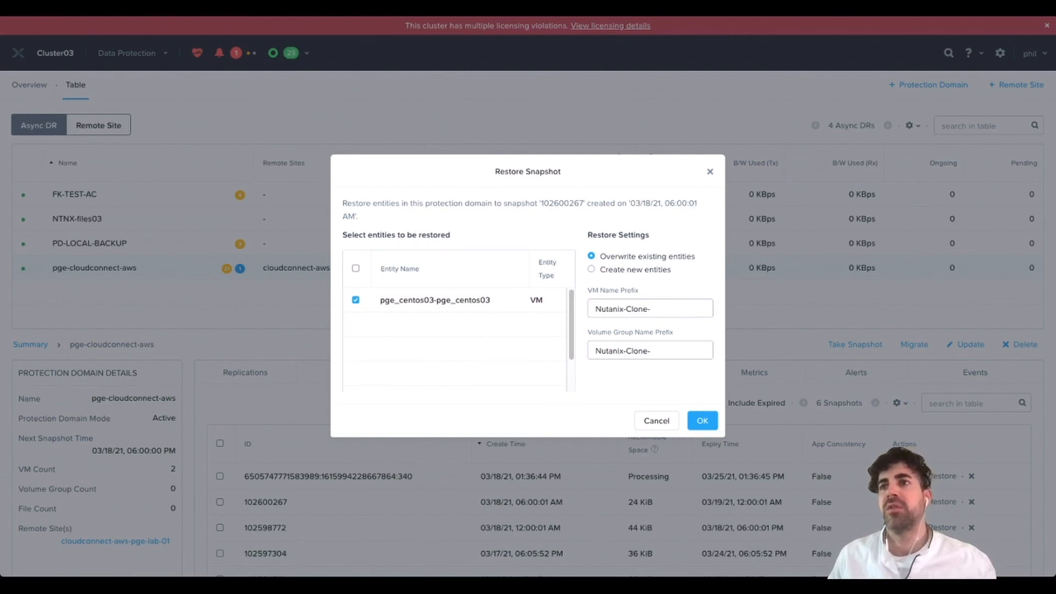
{"action": "left_click", "coordinate": [702, 420]}
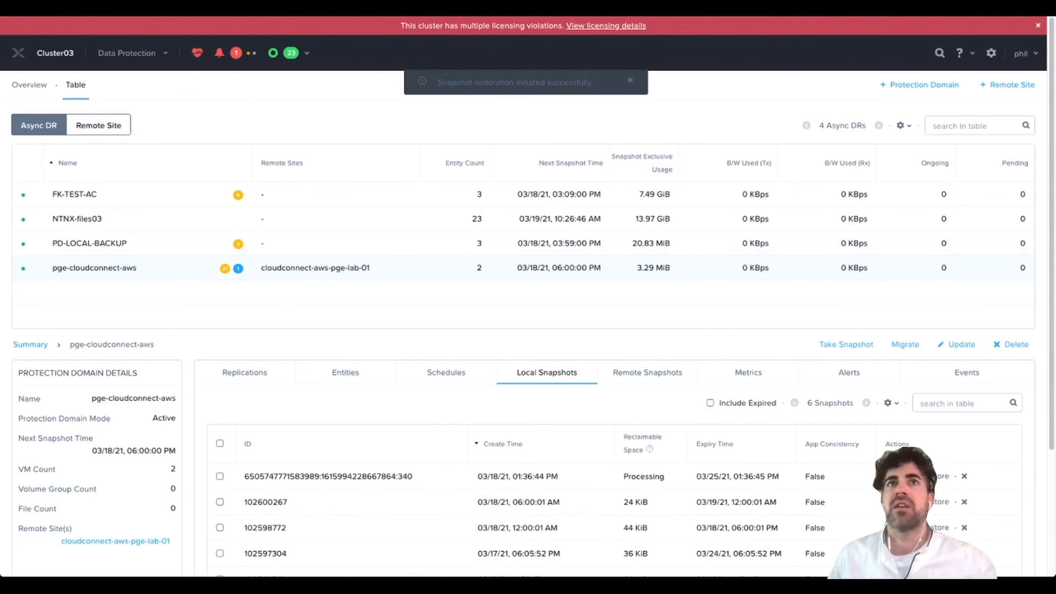
{"action": "left_click", "coordinate": [128, 53]}
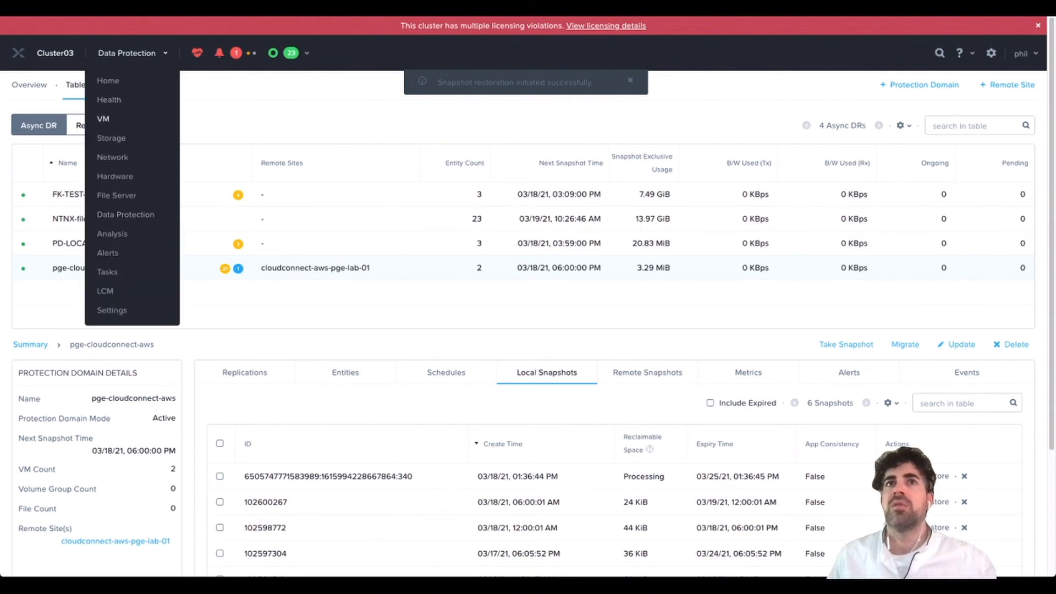
- Power on the restored pge_centos03-pge_centos03 VM from the VM table
{"action": "left_click", "coordinate": [105, 119]}
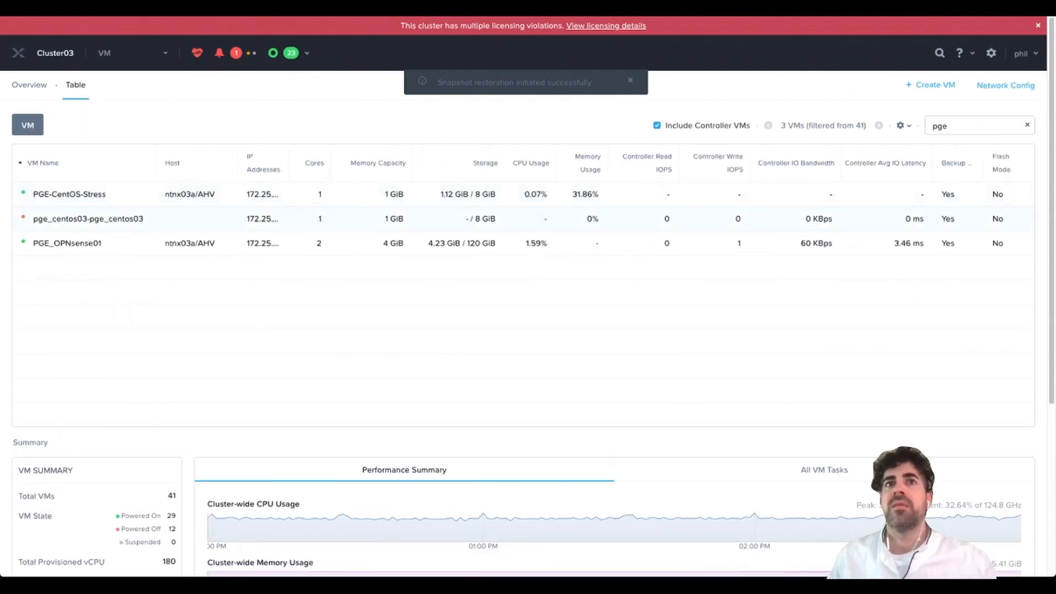
{"action": "left_click", "coordinate": [88, 219]}
{"action": "scroll", "coordinate": [88, 218], "scroll_direction": "down", "scroll_amount": 6}
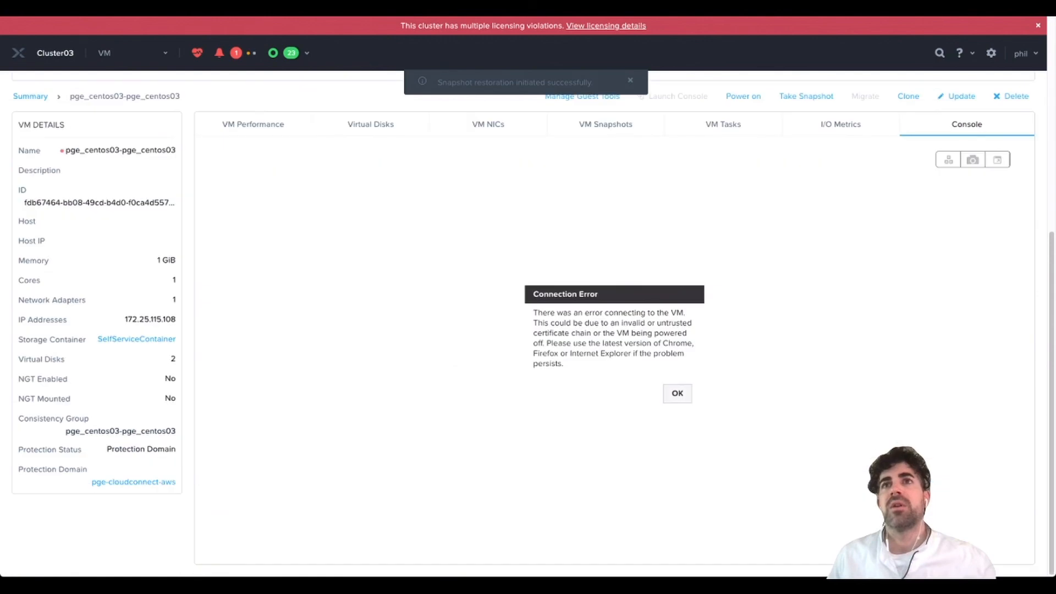
{"action": "scroll", "coordinate": [528, 330], "scroll_direction": "up", "scroll_amount": 6}
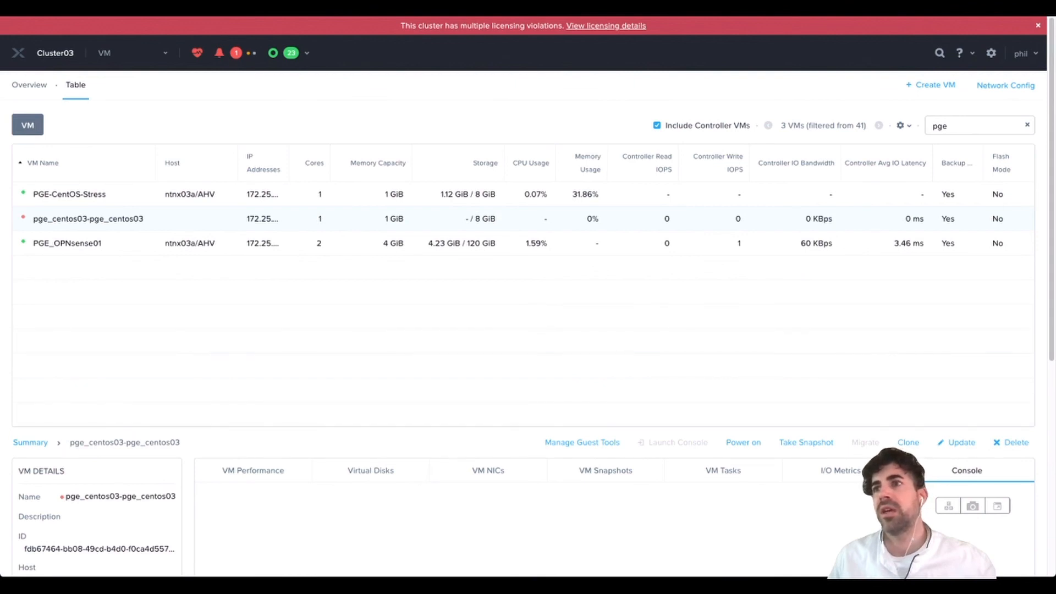
{"action": "left_click", "coordinate": [743, 443]}
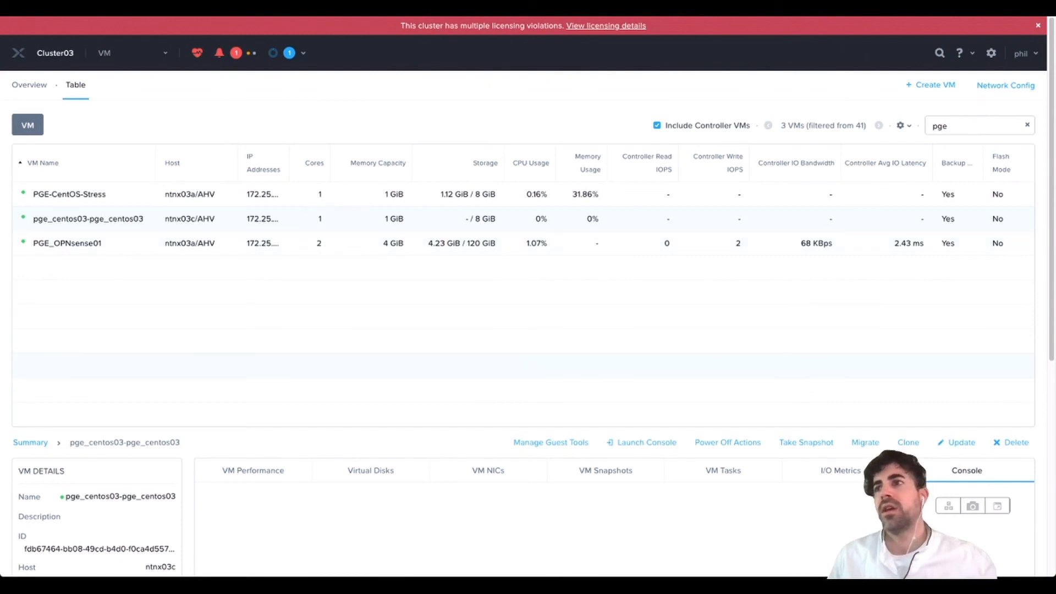
- Enter root at the CentOS Linux 7 console login prompt
{"action": "scroll", "coordinate": [528, 325], "scroll_direction": "down", "scroll_amount": 3}
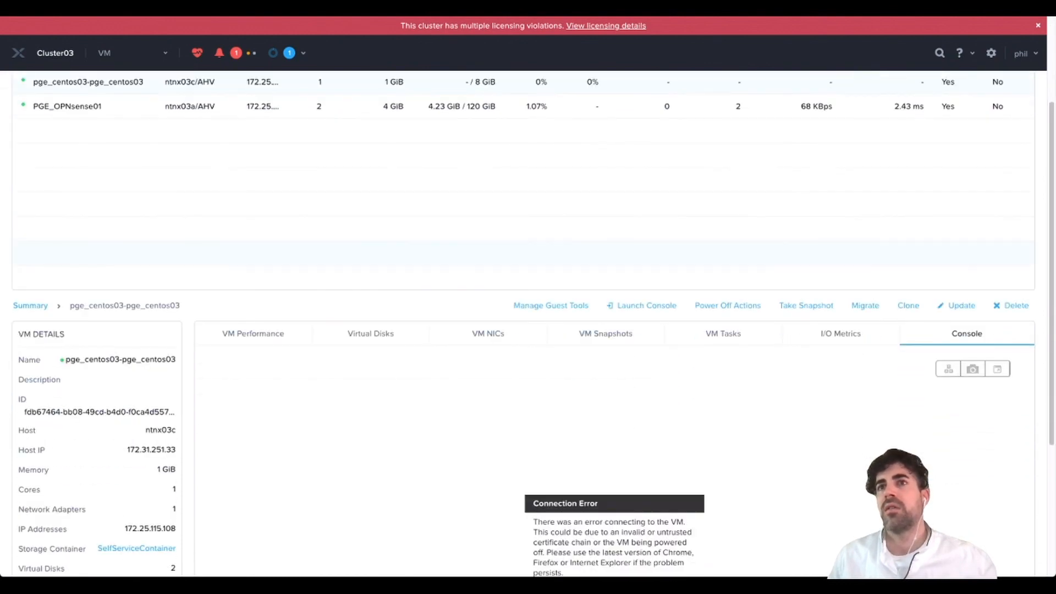
{"action": "scroll", "coordinate": [528, 325], "scroll_direction": "up", "scroll_amount": 2}
{"action": "scroll", "coordinate": [528, 324], "scroll_direction": "down", "scroll_amount": 5}
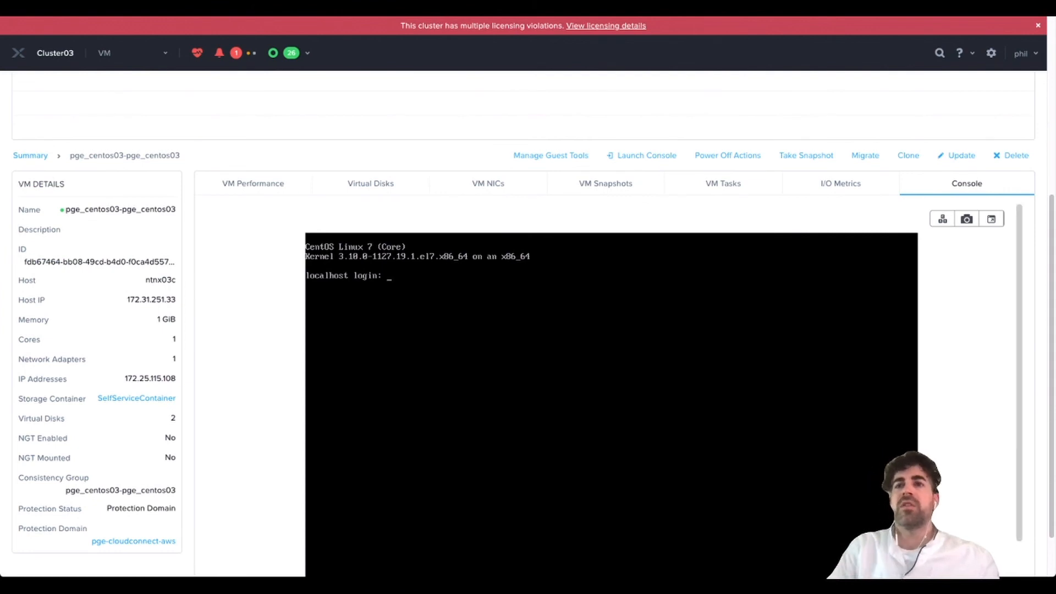
{"action": "type", "text": "root"}
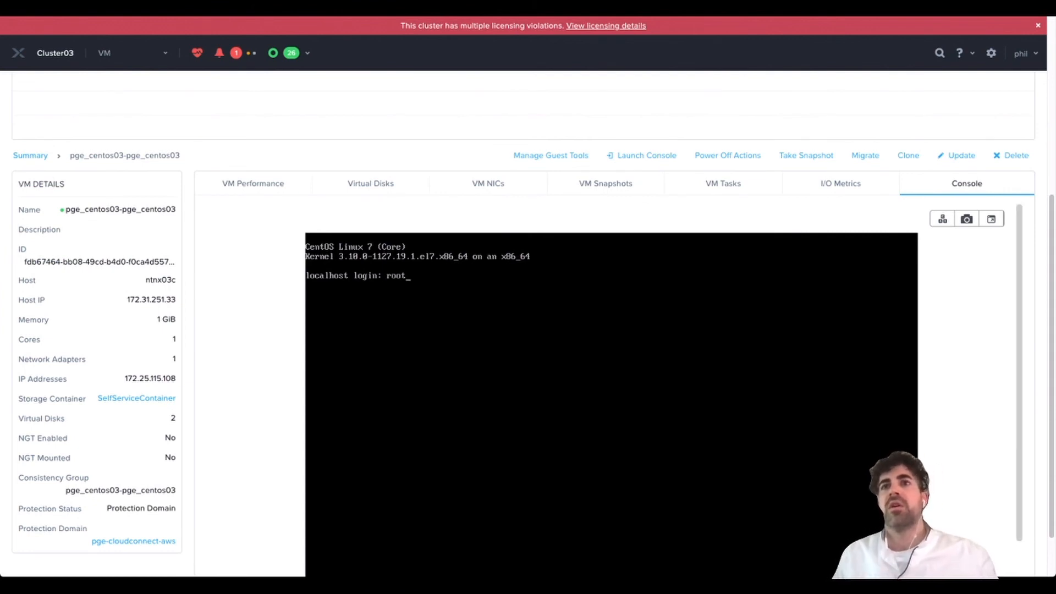